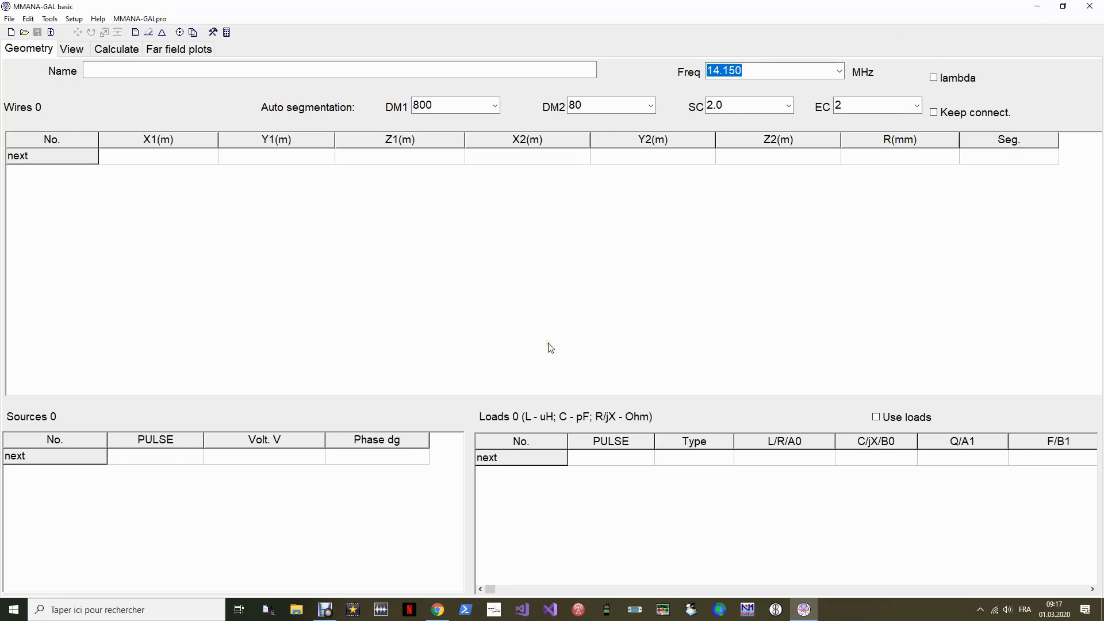
# Step: Switch to Chrome and examine the dual-band 2 m/70 cm Yagi page, from its design photos to the table of element positions and lengths
pyautogui.click(438, 609)
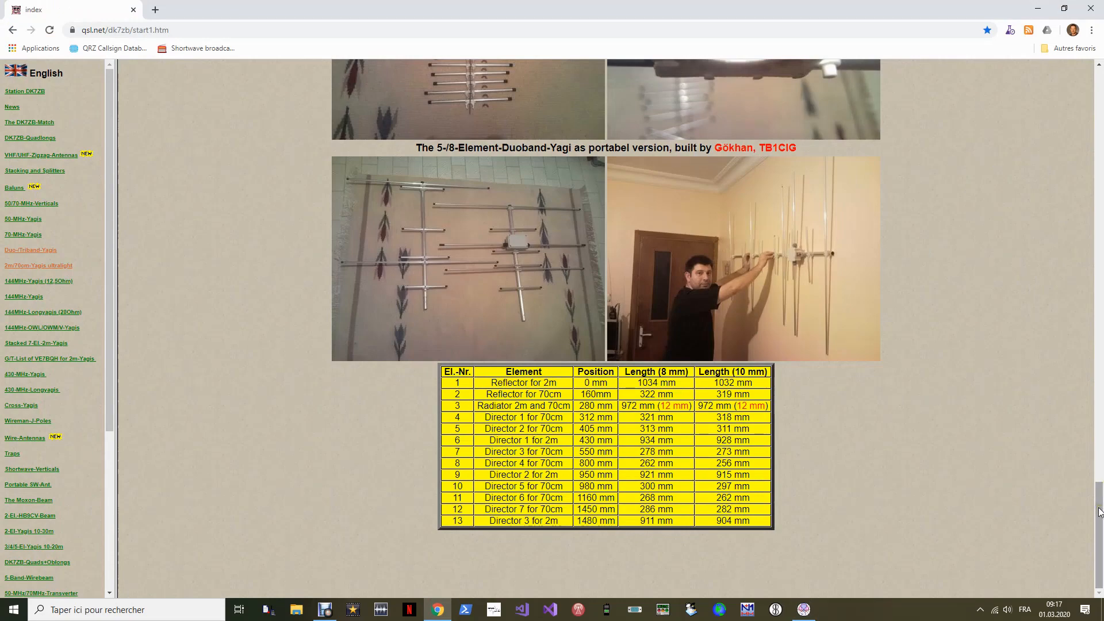
pyautogui.moveTo(1098, 512); pyautogui.dragTo(1099, 83)
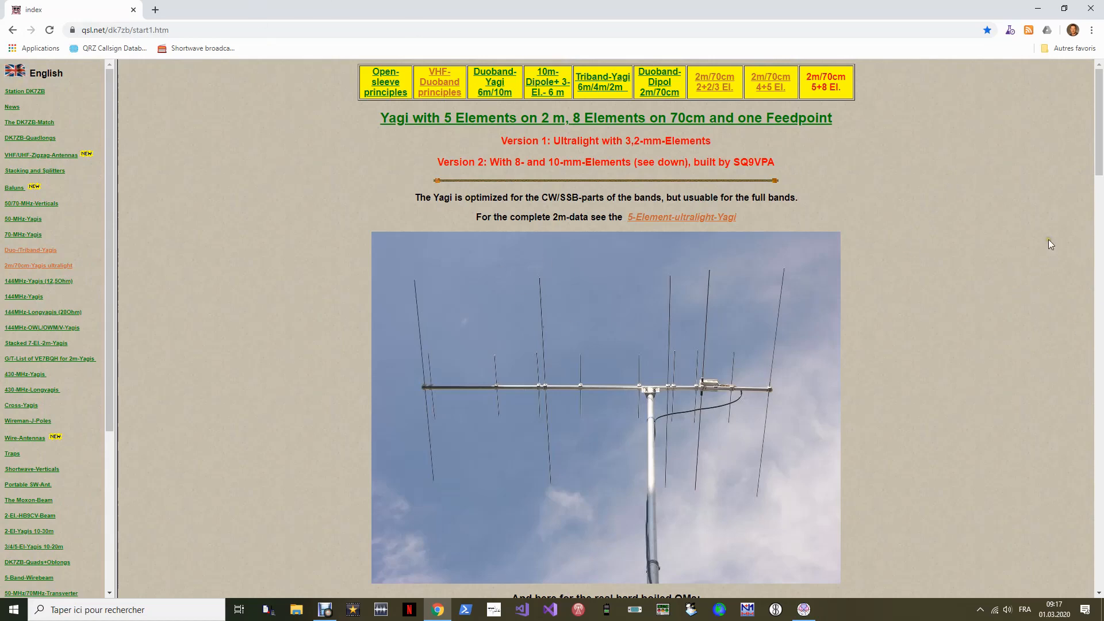
pyautogui.moveTo(1098, 144); pyautogui.dragTo(1098, 154)
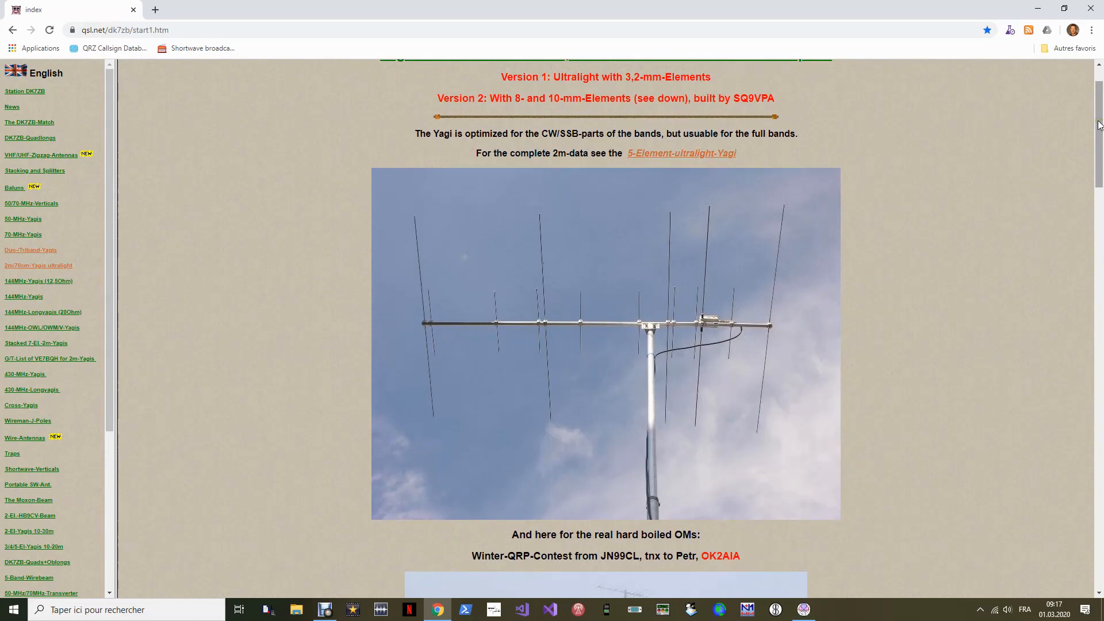
pyautogui.moveTo(1098, 124)
pyautogui.mouseDown()
pyautogui.moveTo(1098, 182)
pyautogui.moveTo(1098, 147)
pyautogui.mouseUp()
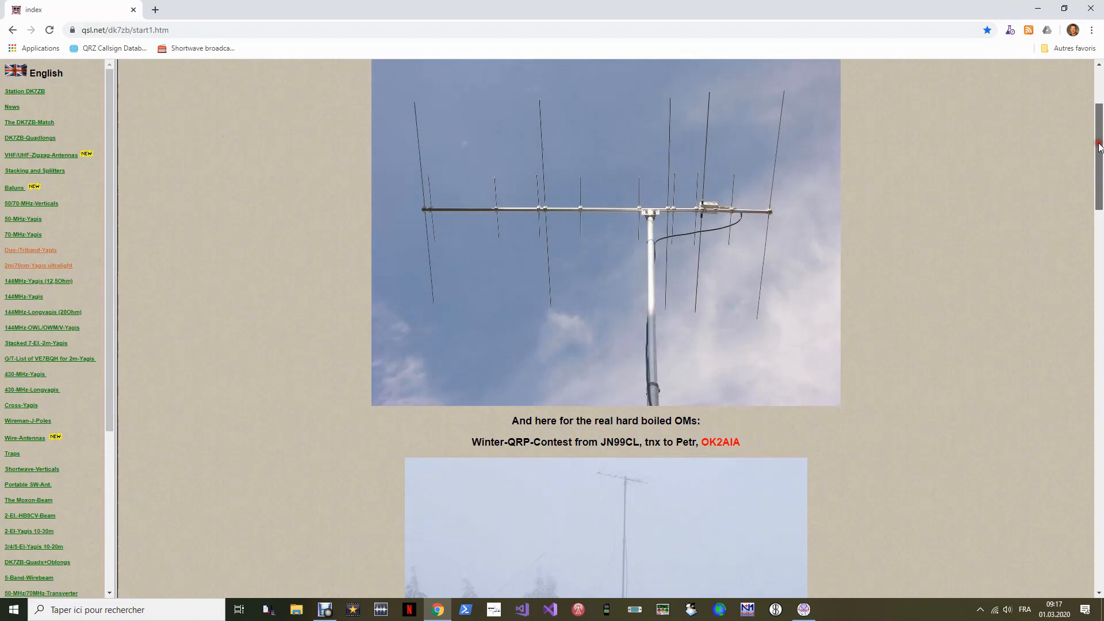
pyautogui.moveTo(1098, 147); pyautogui.dragTo(1099, 96)
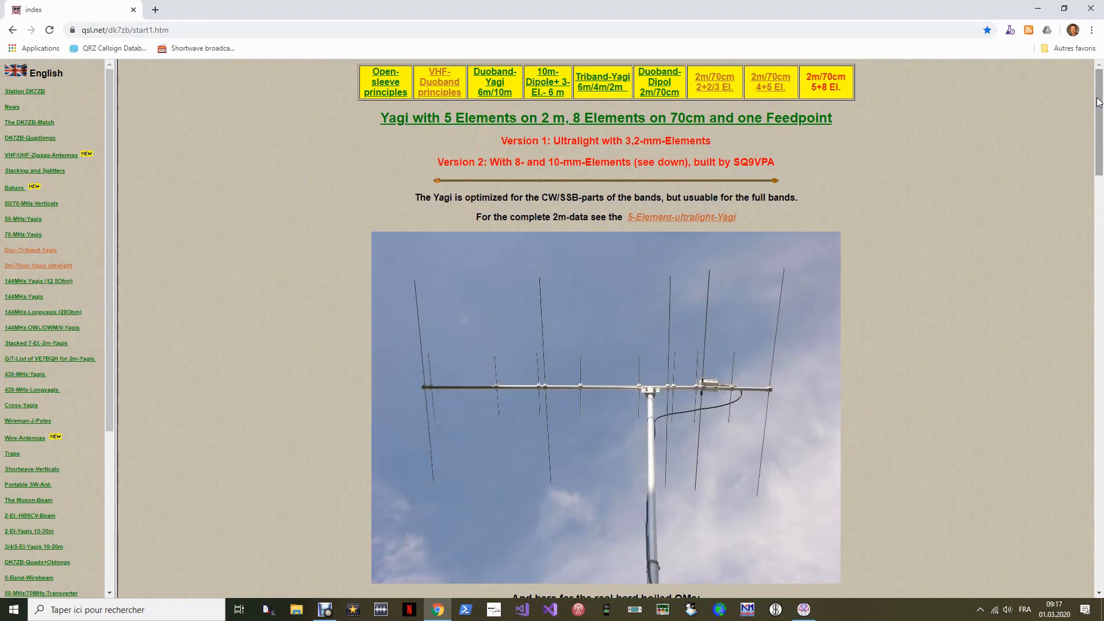
pyautogui.moveTo(1099, 102); pyautogui.dragTo(1101, 560)
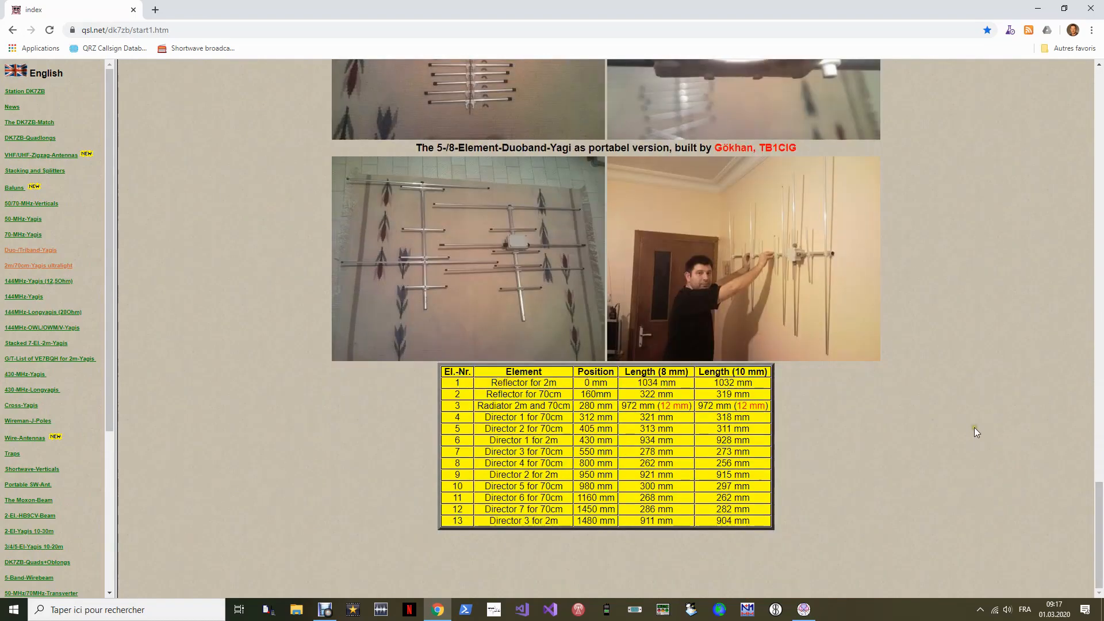
# Step: Switch to MMANA-GAL, name the antenna "Yagi vhf uhf" and set its frequency to 145 MHz
pyautogui.click(811, 614)
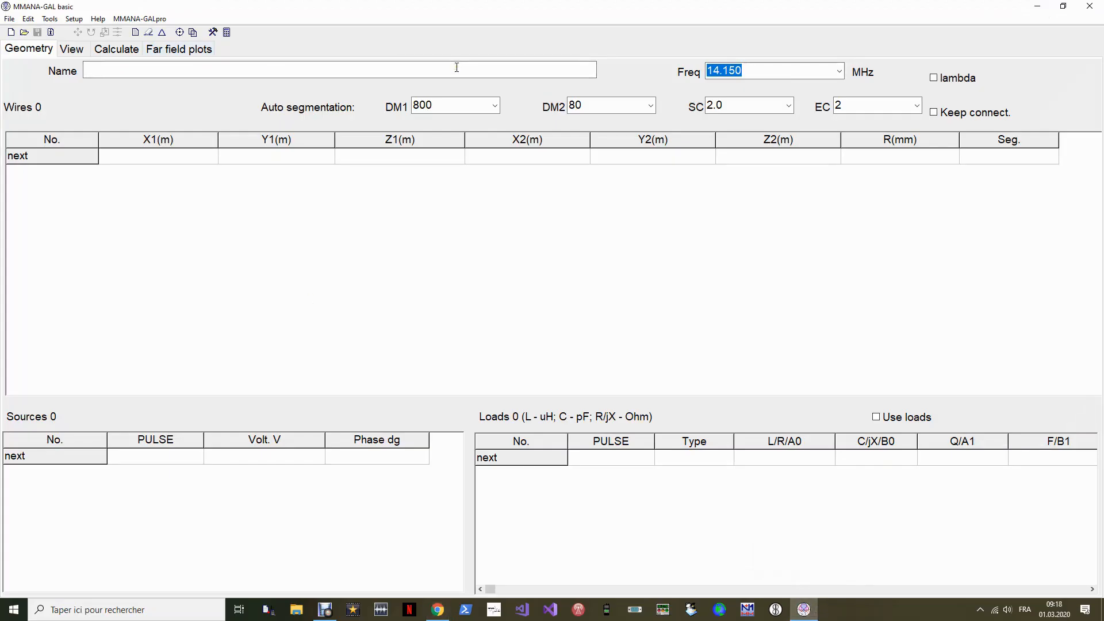
pyautogui.click(337, 71)
pyautogui.write('Yag')
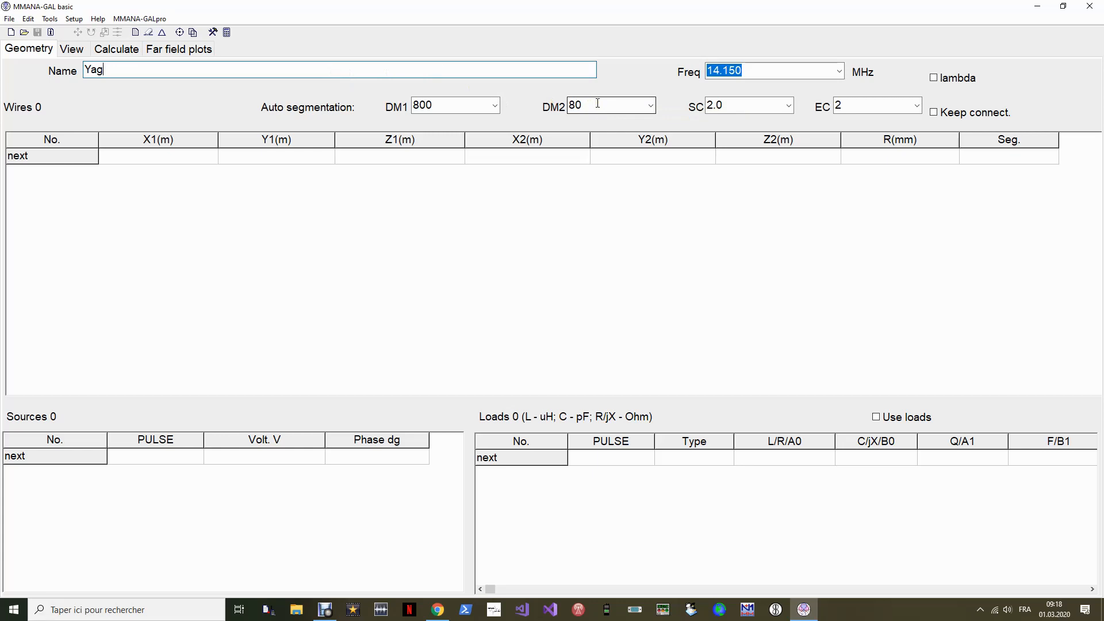
pyautogui.write('i vhf uhf')
pyautogui.click(774, 70)
pyautogui.click(756, 72)
pyautogui.doubleClick(756, 72)
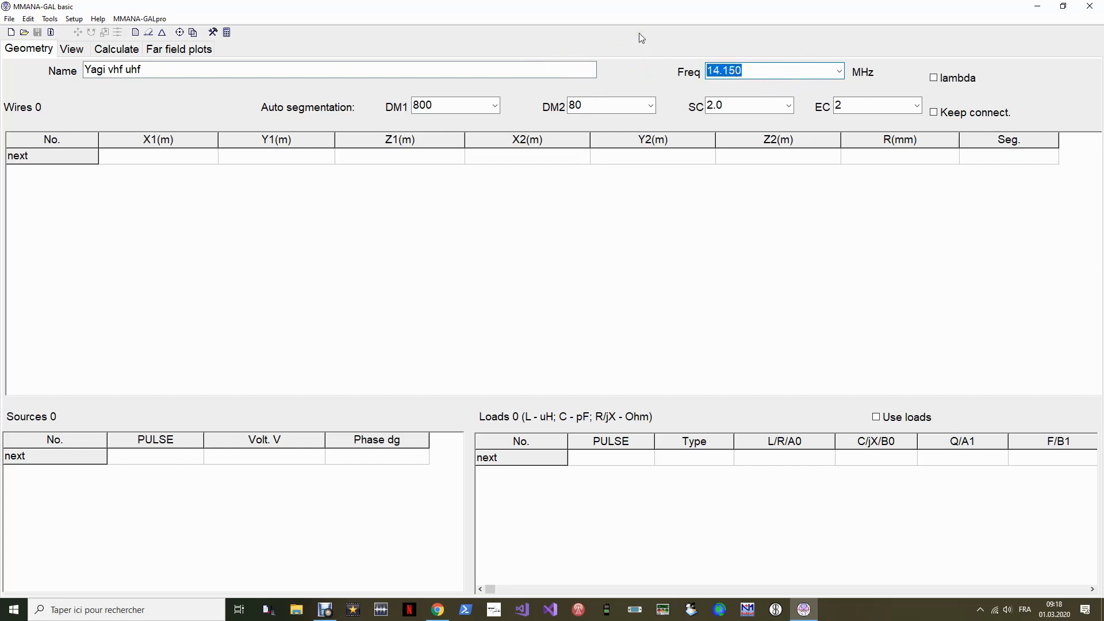
pyautogui.write('145')
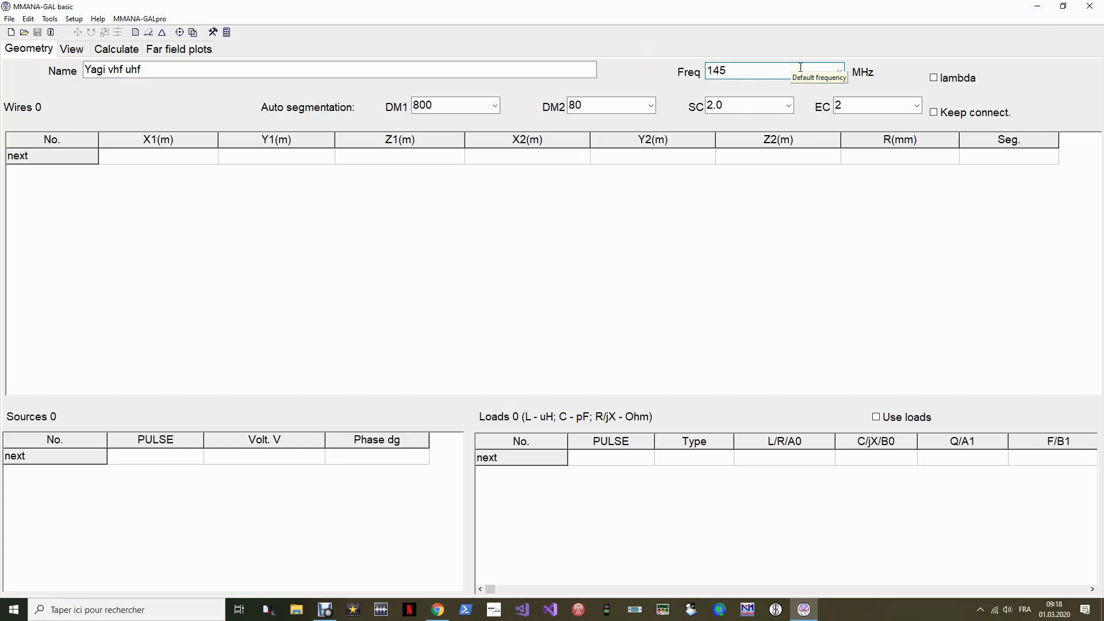
# Step: Look over the antenna's 3D view and the calculation settings
pyautogui.click(80, 56)
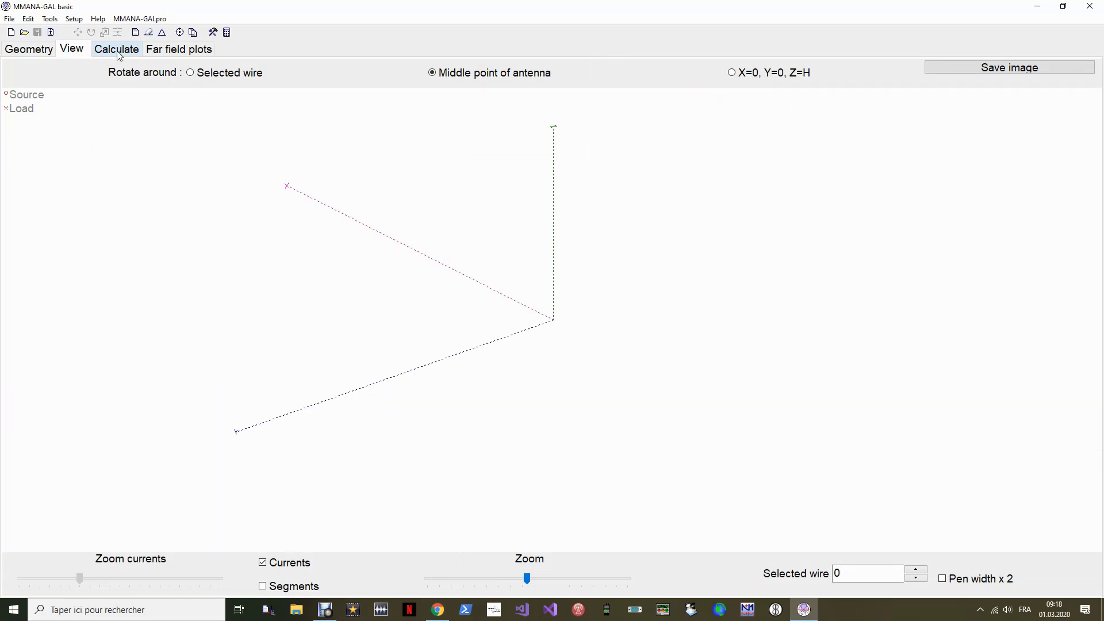
pyautogui.click(117, 51)
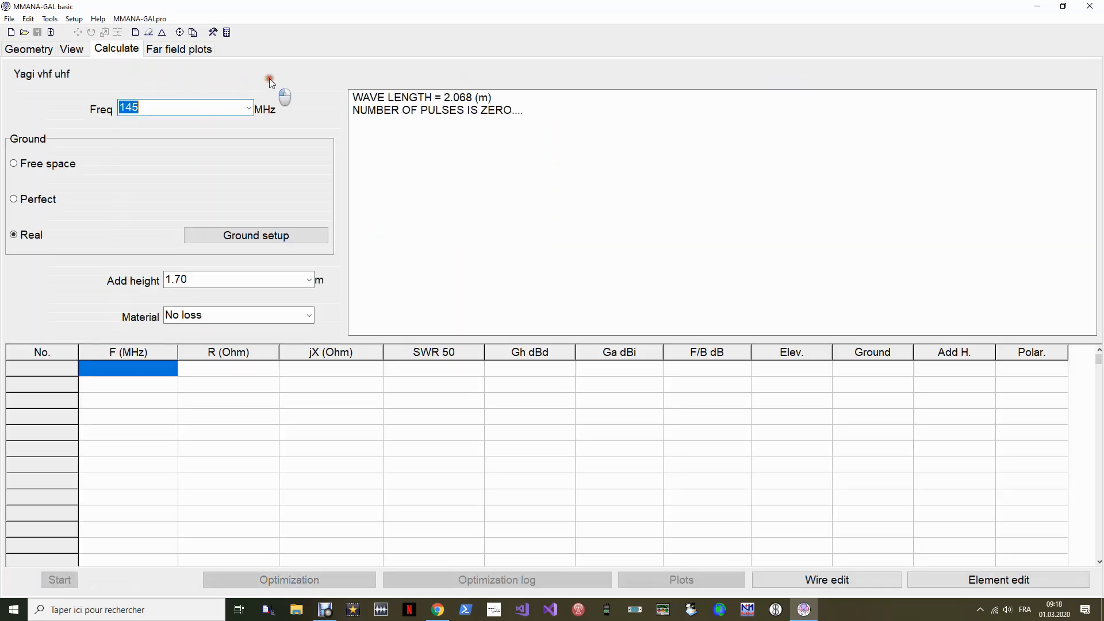
pyautogui.click(154, 114)
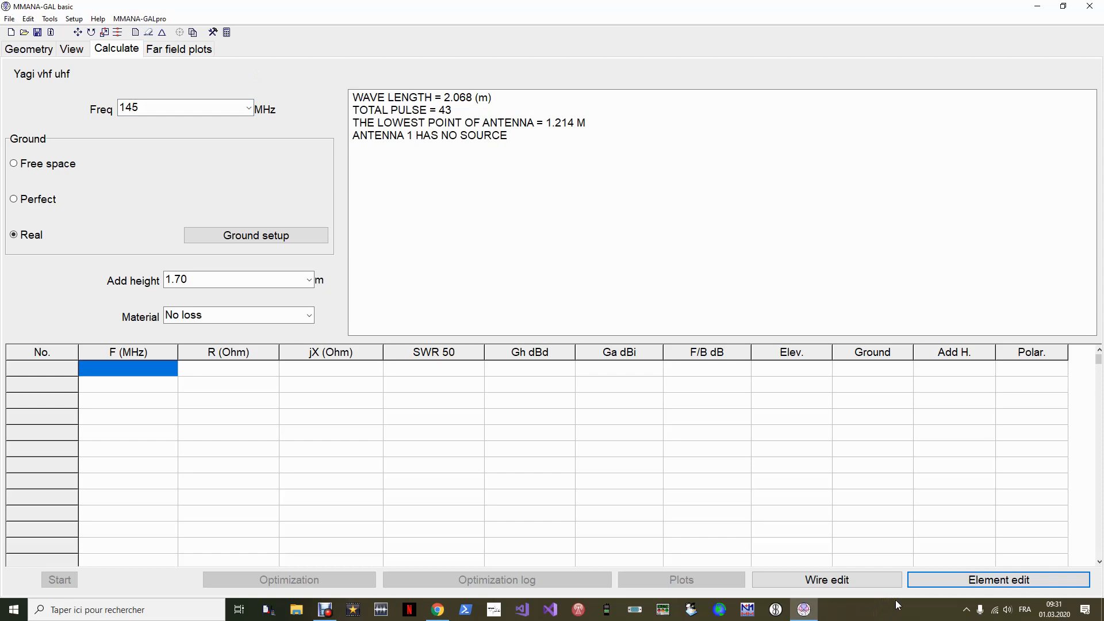
# Step: Open the element editor, examine the forms available for the first element, and close the editor
pyautogui.click(969, 585)
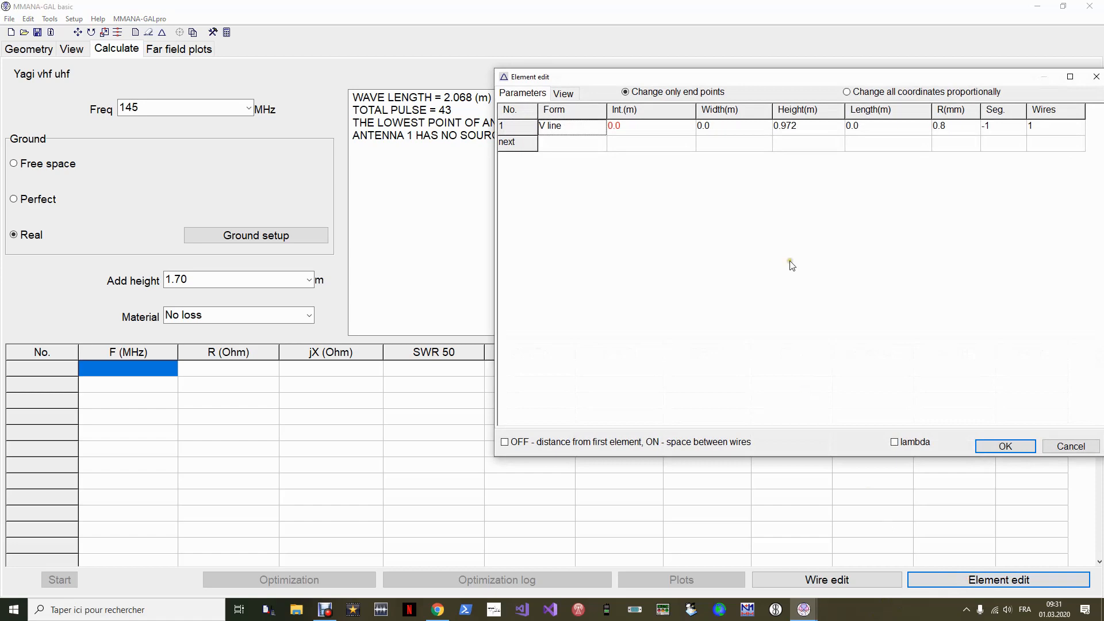
pyautogui.moveTo(815, 83); pyautogui.dragTo(647, 91)
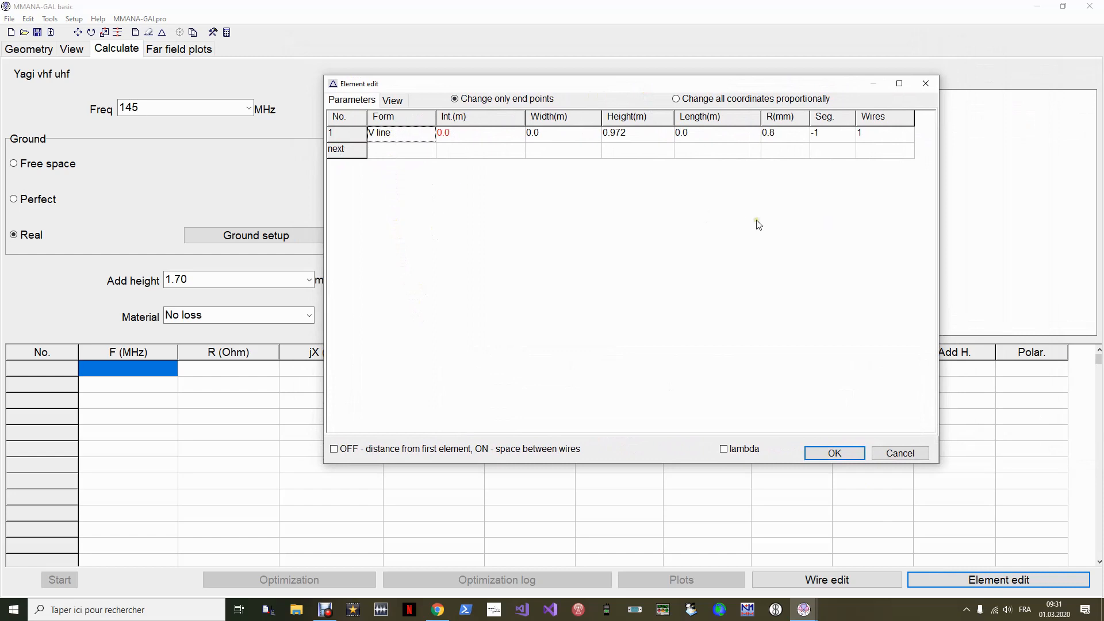
pyautogui.rightClick(359, 135)
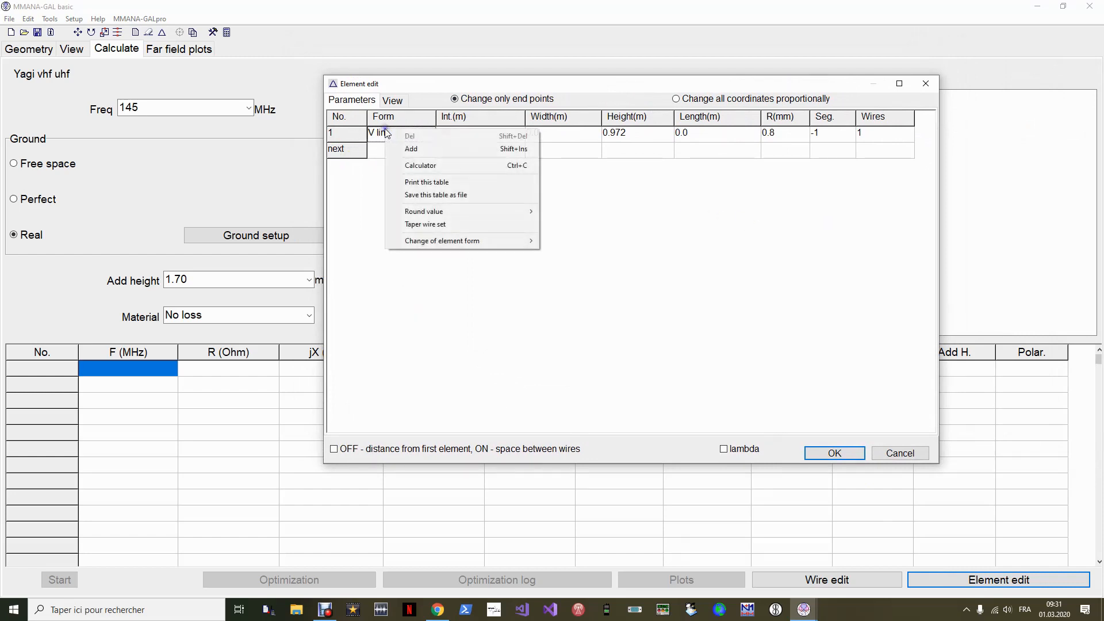
pyautogui.press('Escape')
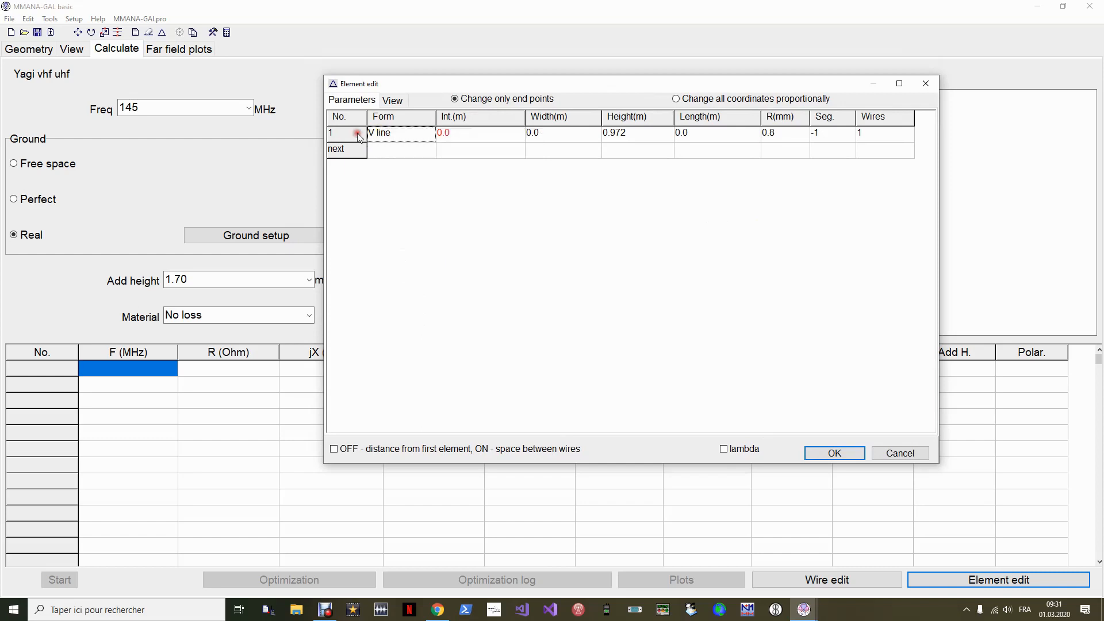
pyautogui.rightClick(401, 140)
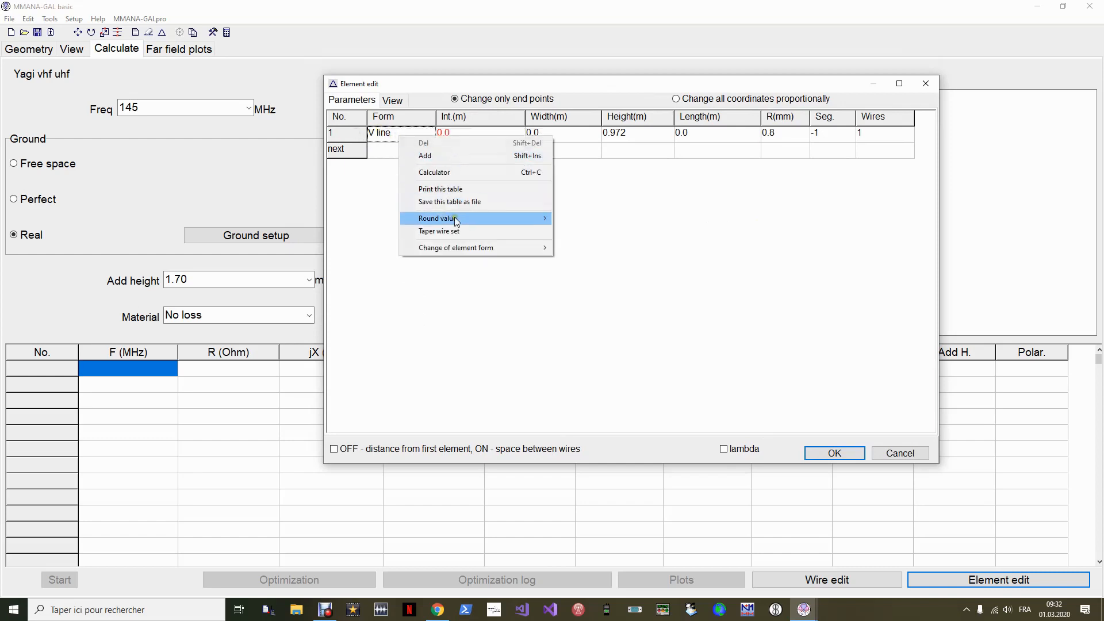
pyautogui.moveTo(456, 247)
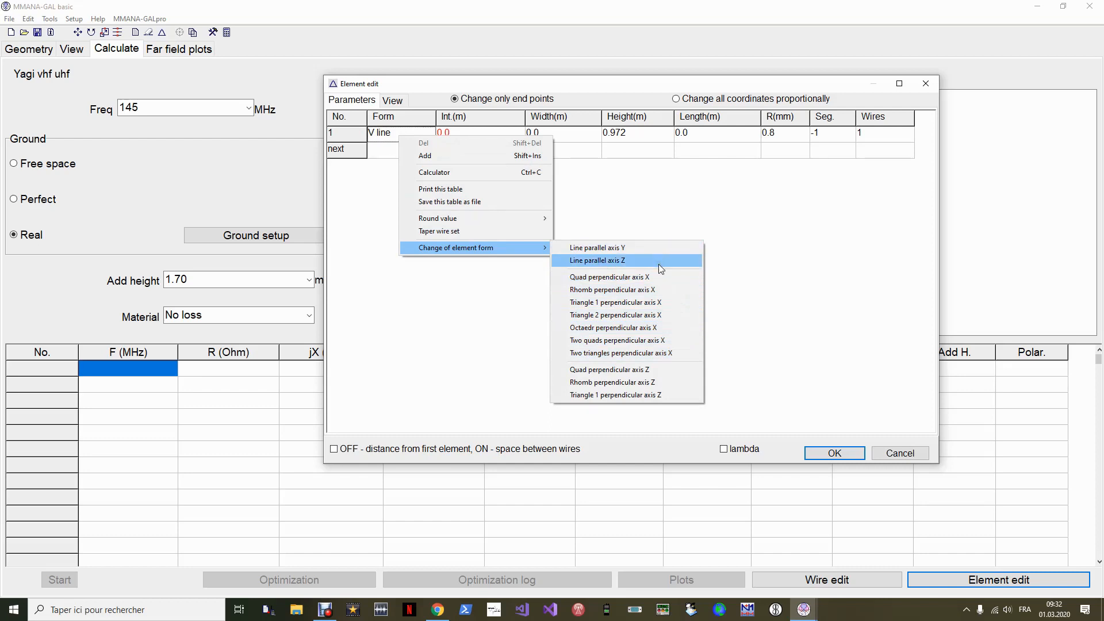
pyautogui.click(785, 198)
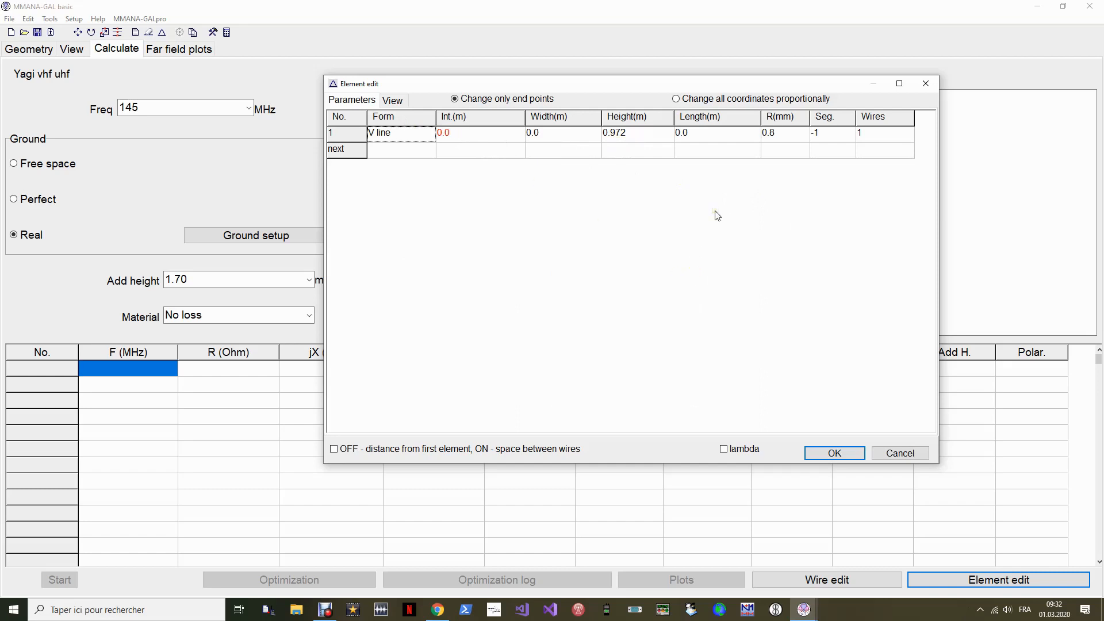
pyautogui.click(914, 454)
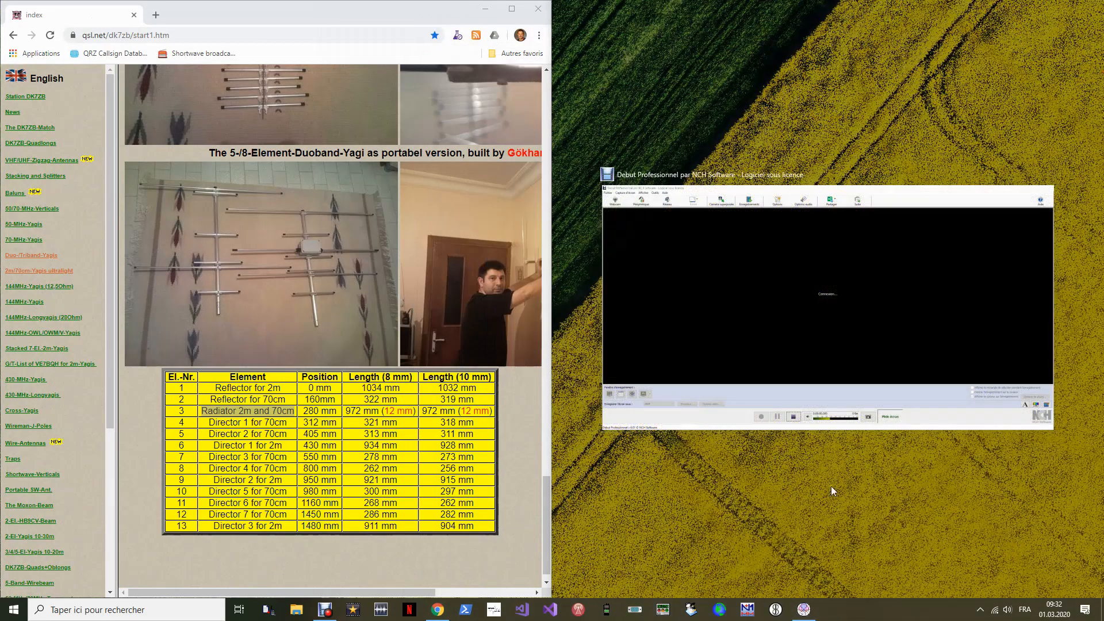
# Step: Bring MMANA-GAL up beside the web page and reopen the element editor, resized and placed clear of the dimension table
pyautogui.click(805, 611)
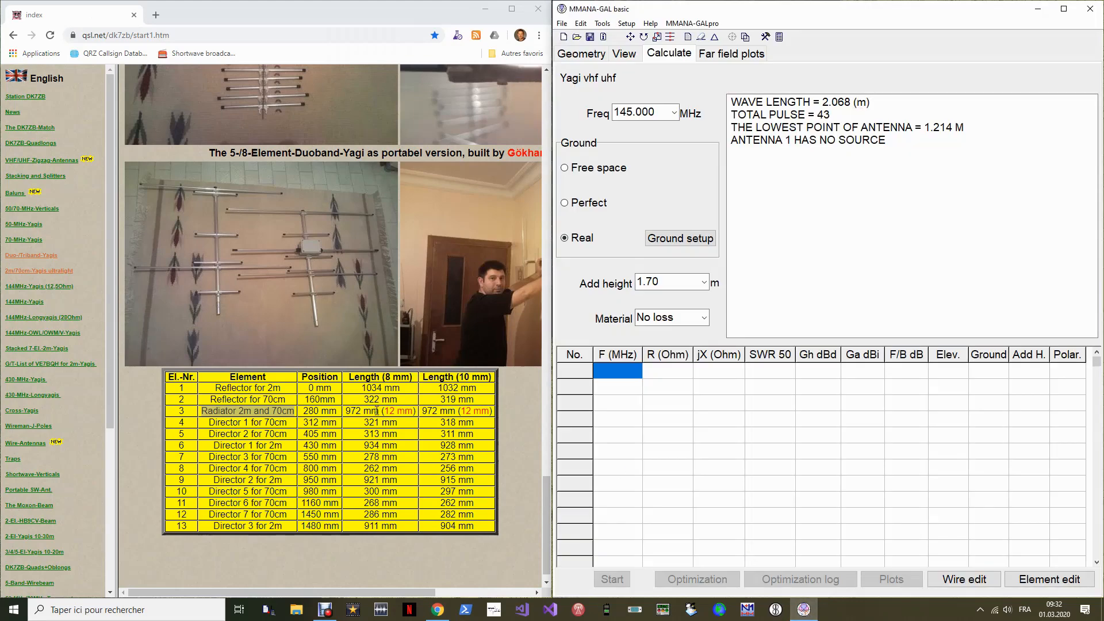
pyautogui.click(247, 389)
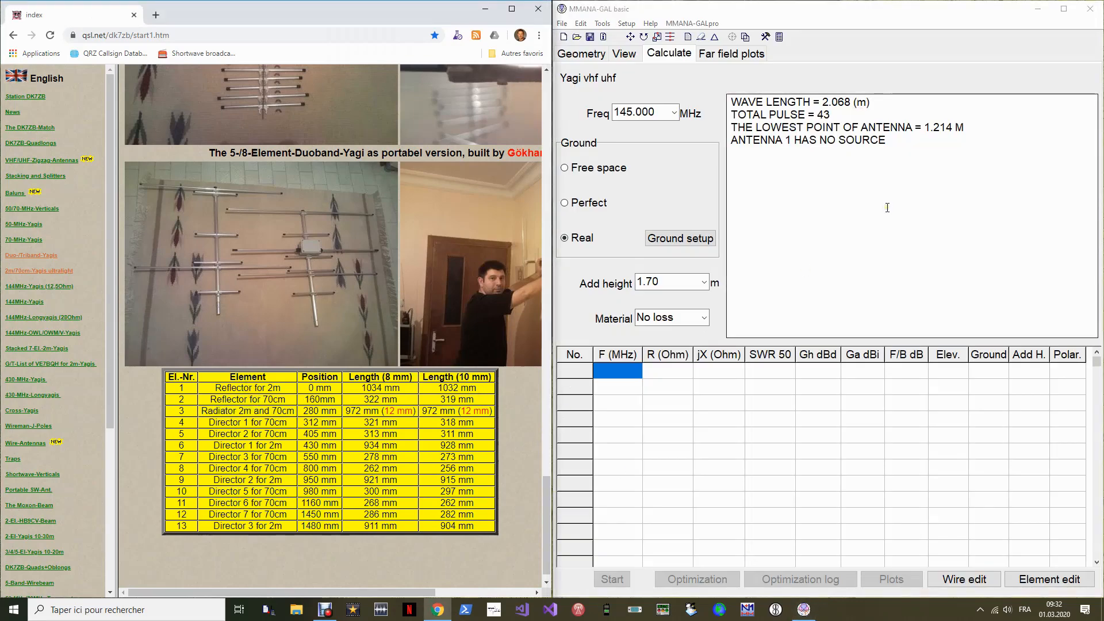
pyautogui.click(1049, 579)
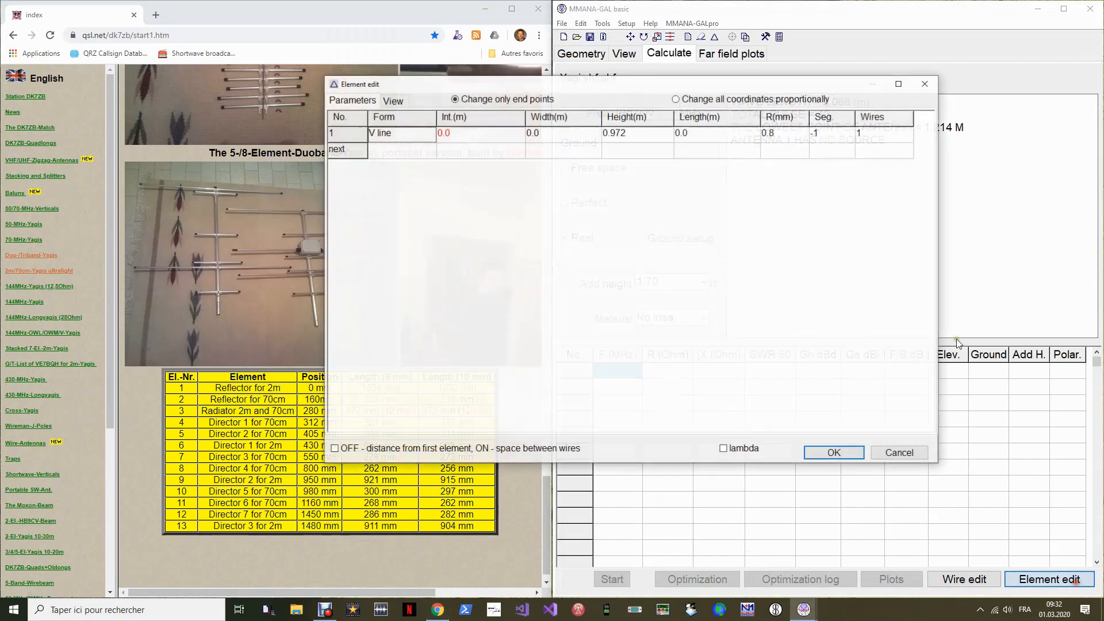
pyautogui.moveTo(576, 94); pyautogui.dragTo(680, 70)
pyautogui.moveTo(1041, 205); pyautogui.dragTo(906, 200)
pyautogui.moveTo(685, 64); pyautogui.dragTo(819, 77)
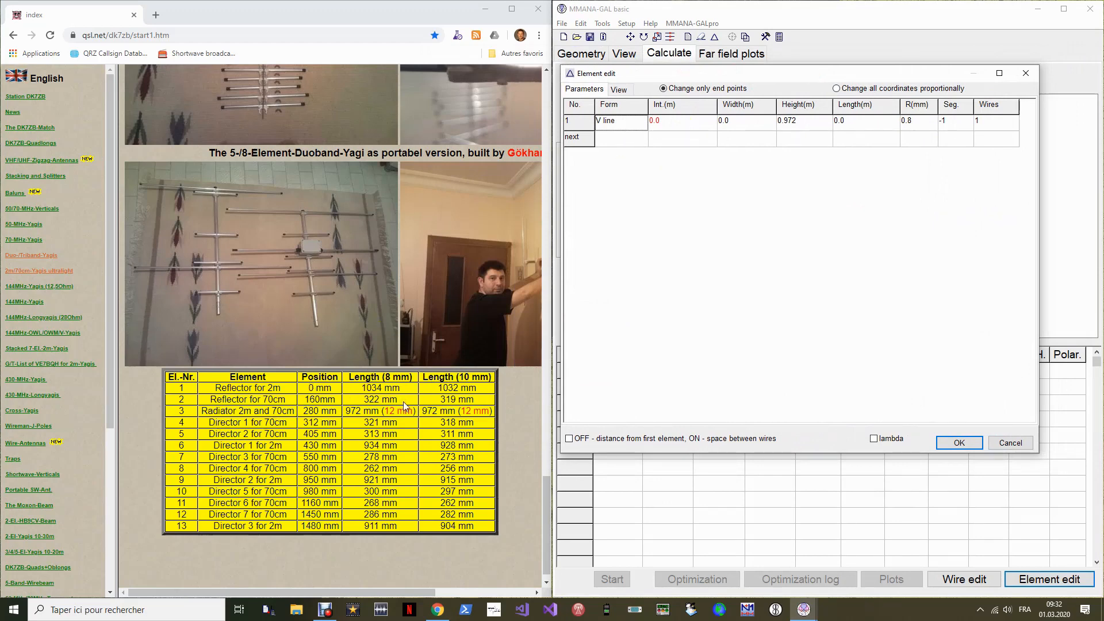
# Step: Set the first element's height to 1.034 m for the 2 m reflector
pyautogui.click(804, 121)
pyautogui.write('1.034')
pyautogui.press('Return')
# Step: Add a second element for the 70 cm reflector with an interval of 0.160 m and a height of 0.322 m
pyautogui.rightClick(586, 138)
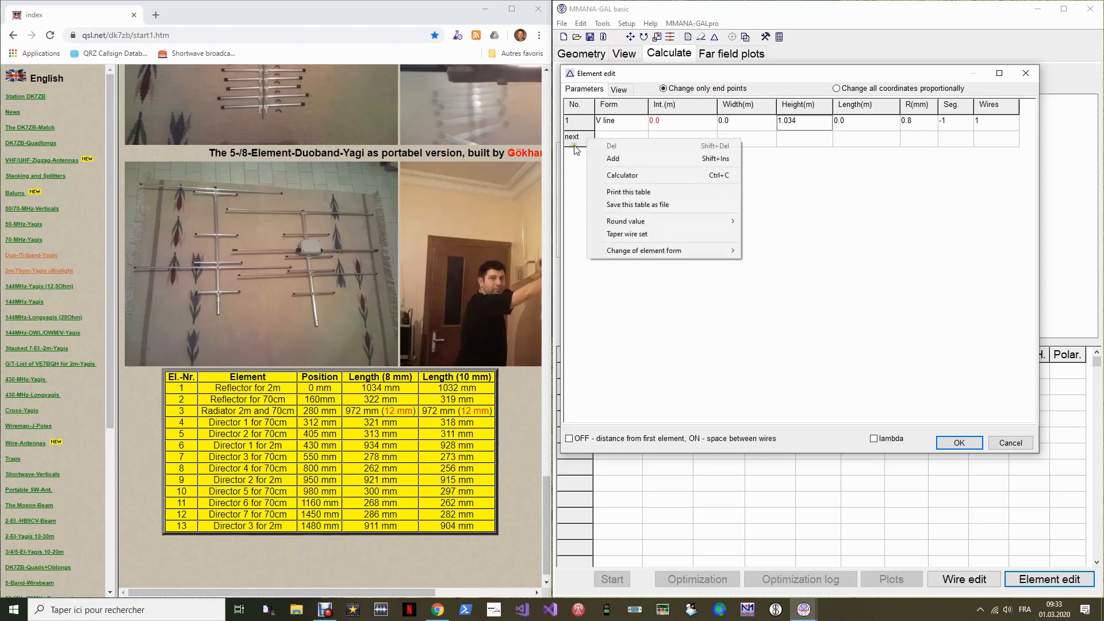
pyautogui.click(574, 140)
pyautogui.rightClick(583, 142)
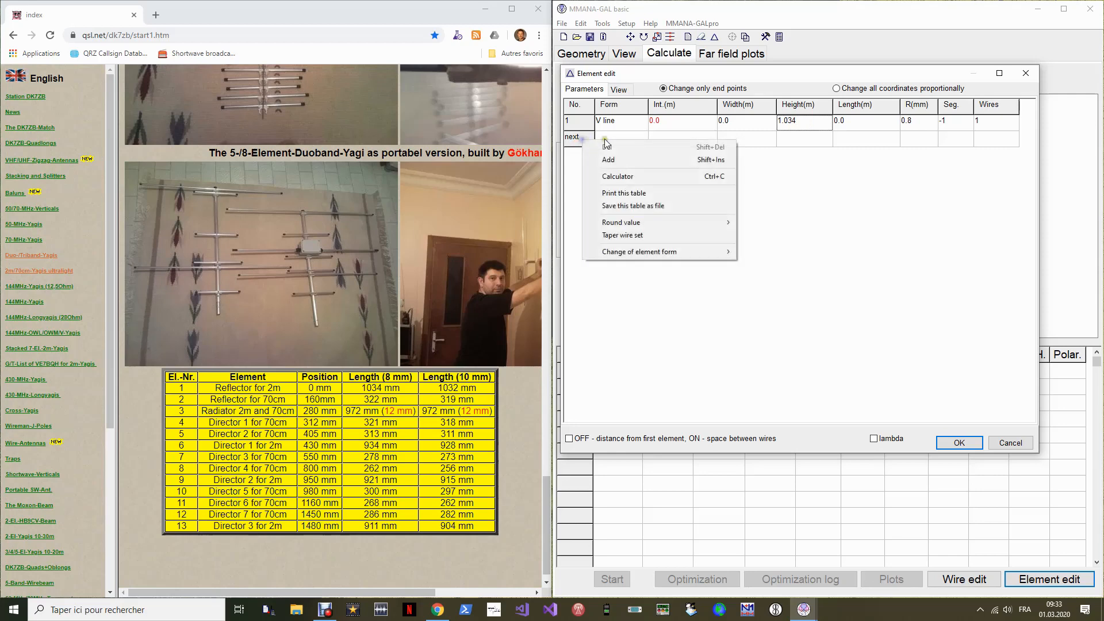
pyautogui.click(629, 158)
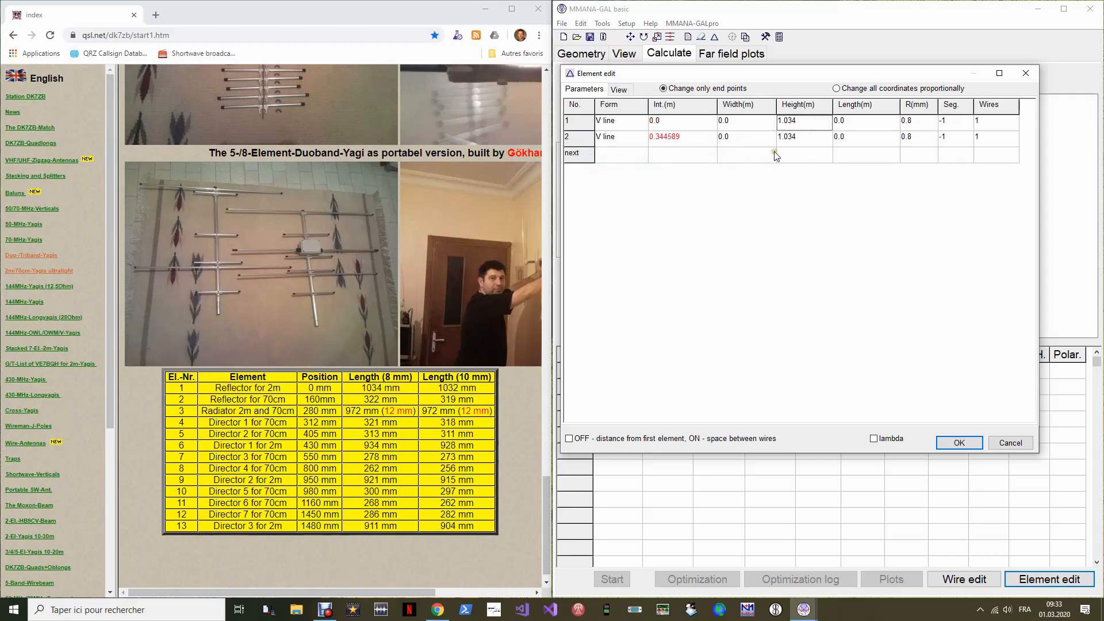
pyautogui.click(690, 141)
pyautogui.click(690, 141)
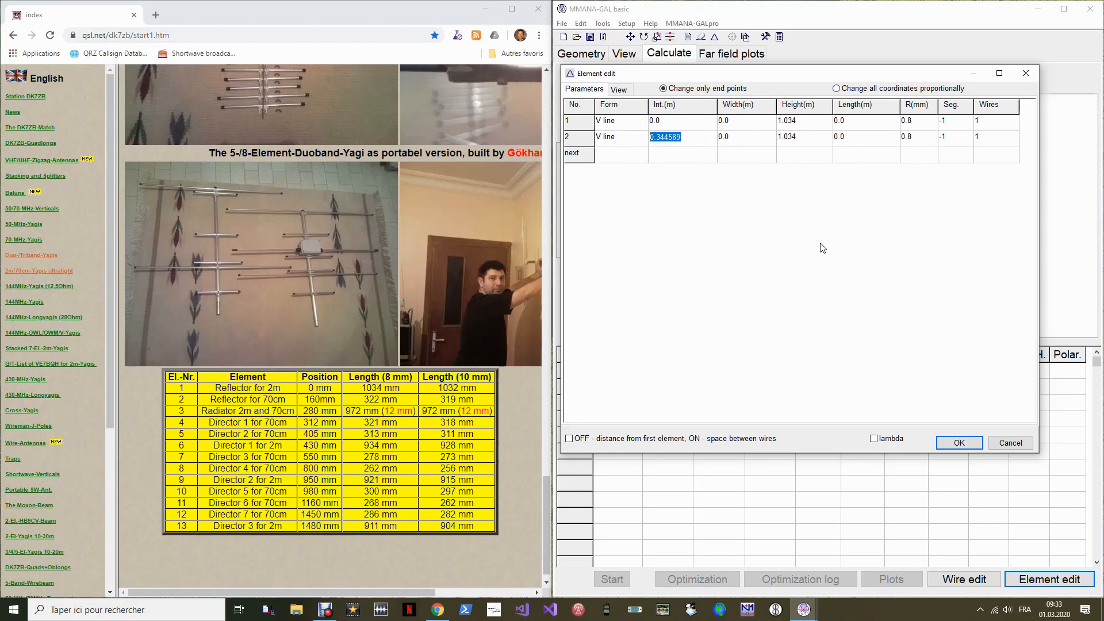
pyautogui.write('0.160')
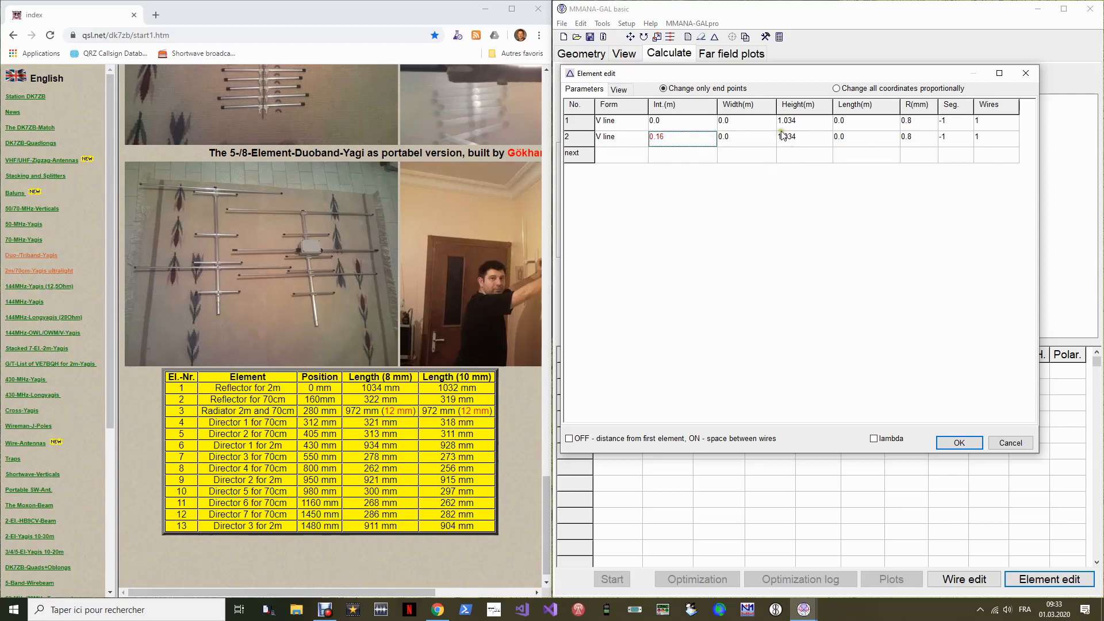
pyautogui.click(799, 140)
pyautogui.click(799, 140)
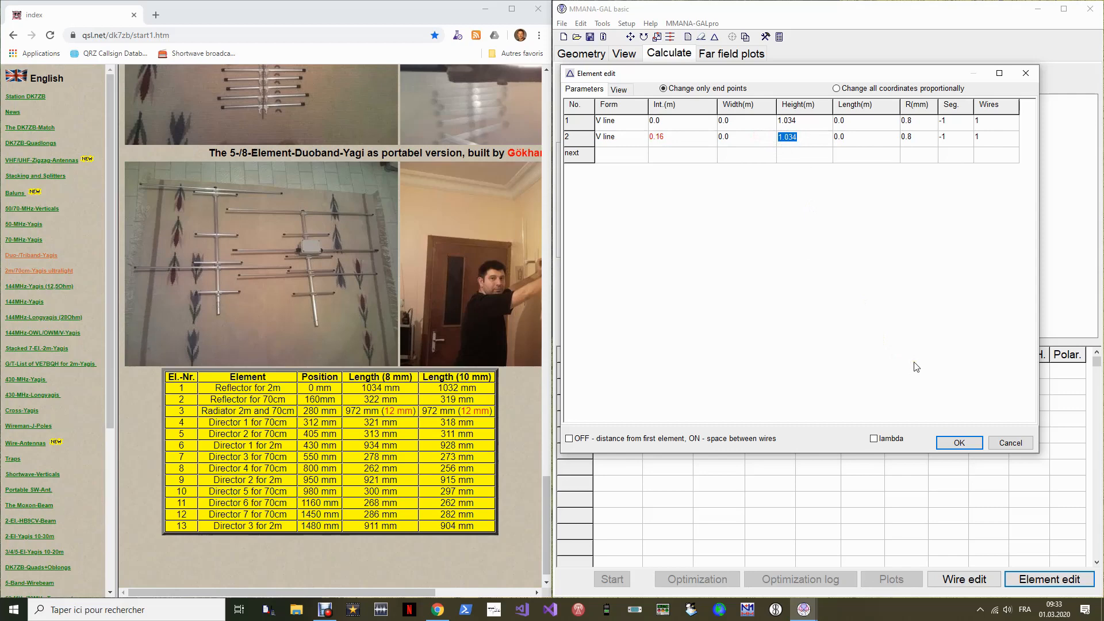
pyautogui.write('0.322')
pyautogui.press('Return')
# Step: Add a third element for the radiator and set its height to 0.972 m
pyautogui.rightClick(583, 151)
pyautogui.click(630, 173)
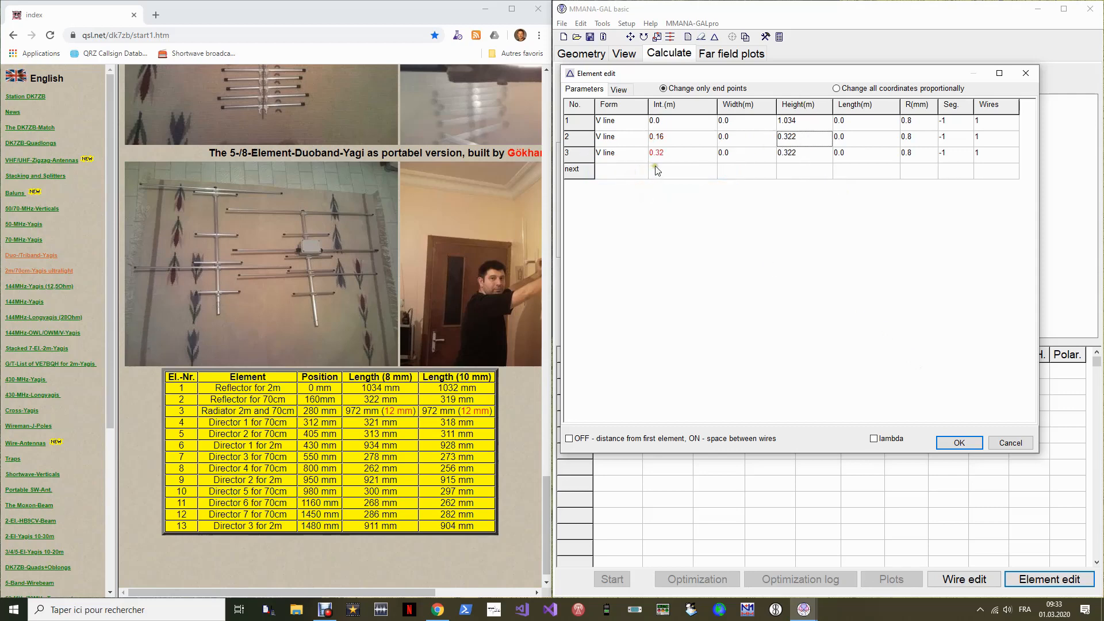
pyautogui.click(697, 156)
pyautogui.click(673, 155)
pyautogui.write('0.280')
pyautogui.click(806, 155)
pyautogui.click(807, 155)
pyautogui.write('0.972')
pyautogui.press('Return')
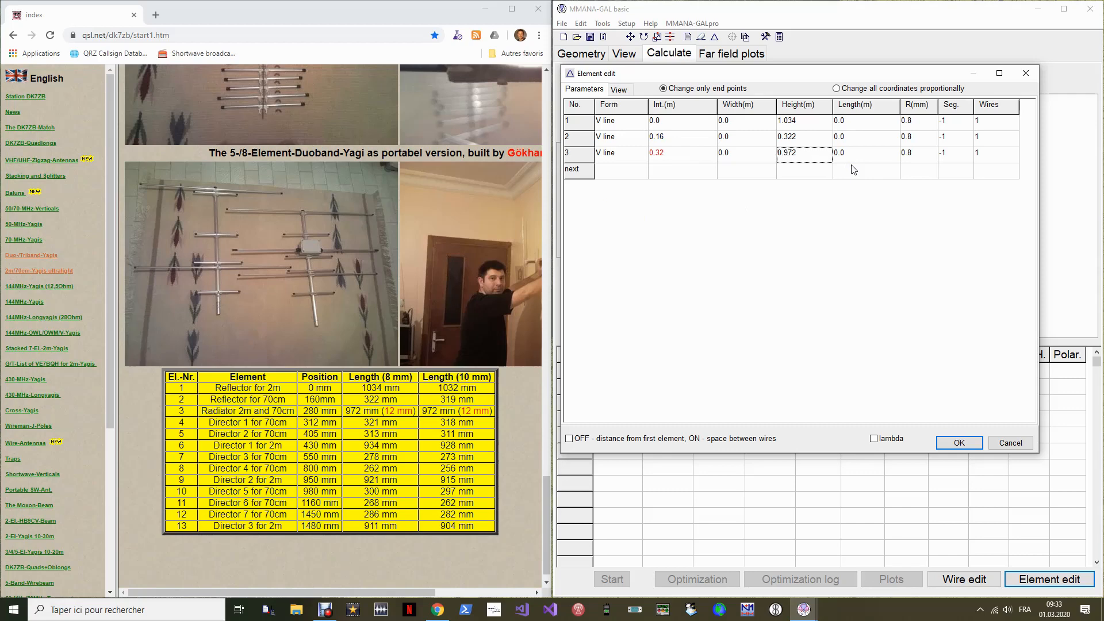
# Step: Set the interval of the third element, the radiator, to 0.280 m
pyautogui.click(661, 155)
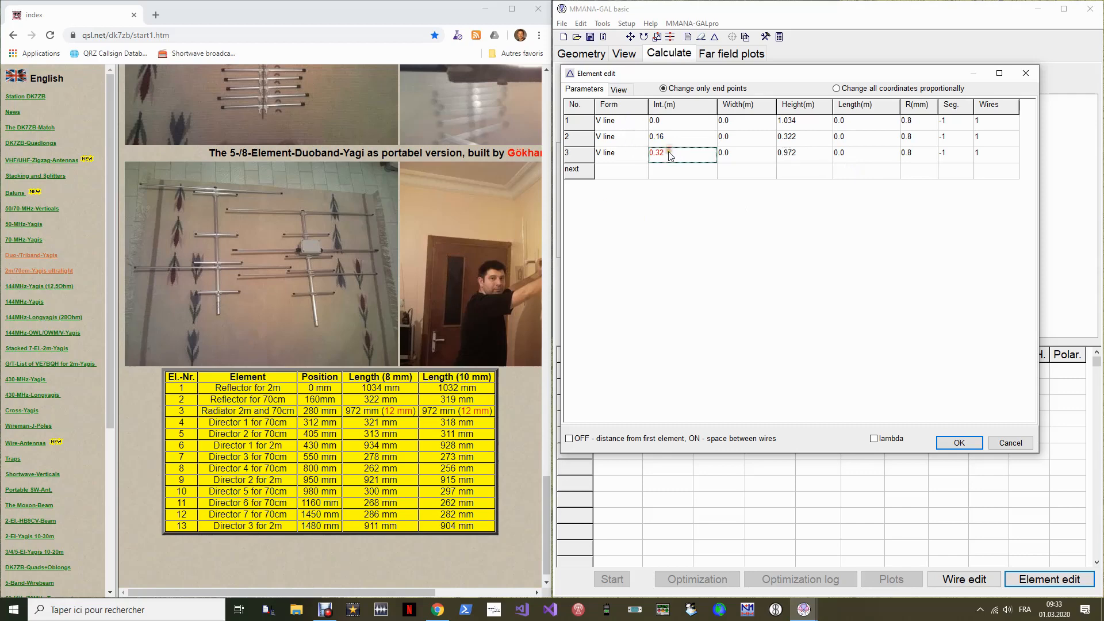
pyautogui.click(671, 155)
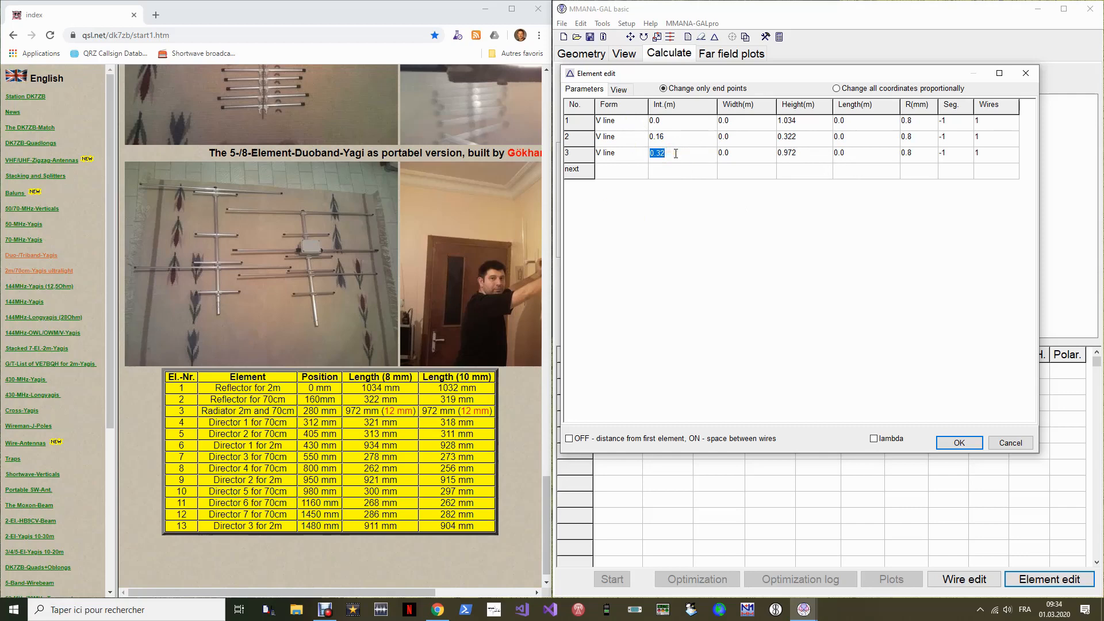
pyautogui.write('0.280')
pyautogui.press('Return')
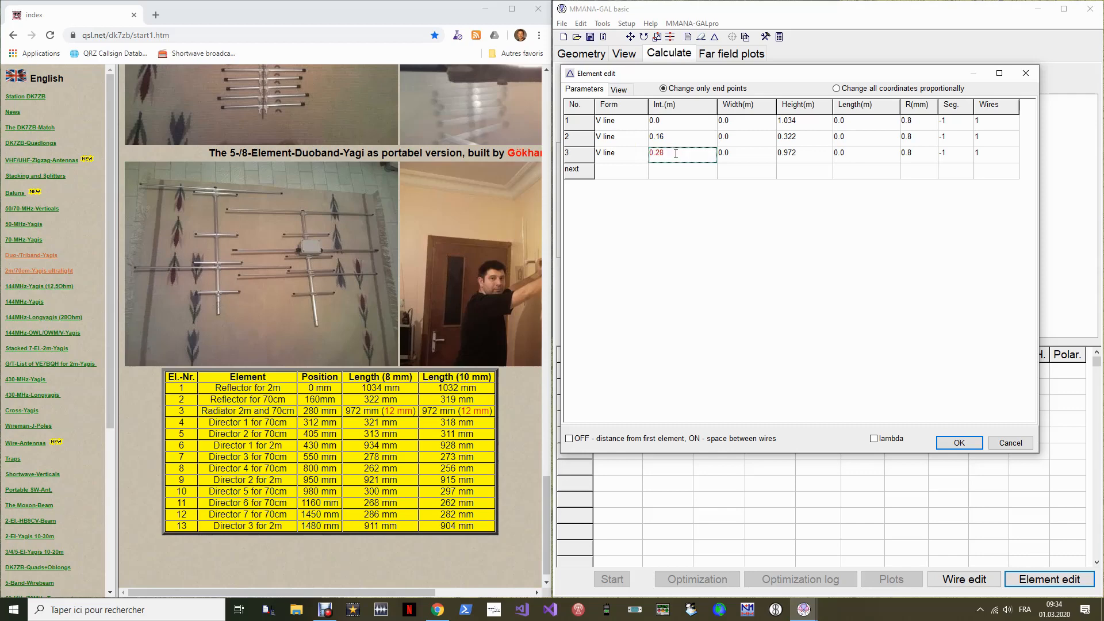
# Step: Add a fourth element for 70 cm director 1 with an interval of 0.312 m and a height of 0.321 m
pyautogui.rightClick(588, 178)
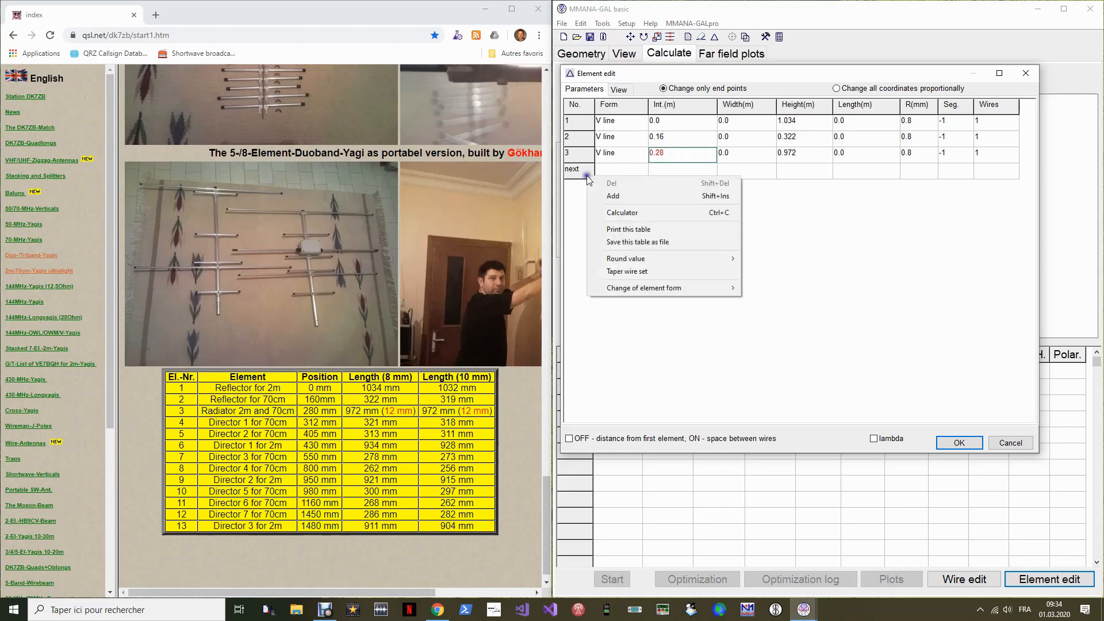
pyautogui.click(660, 197)
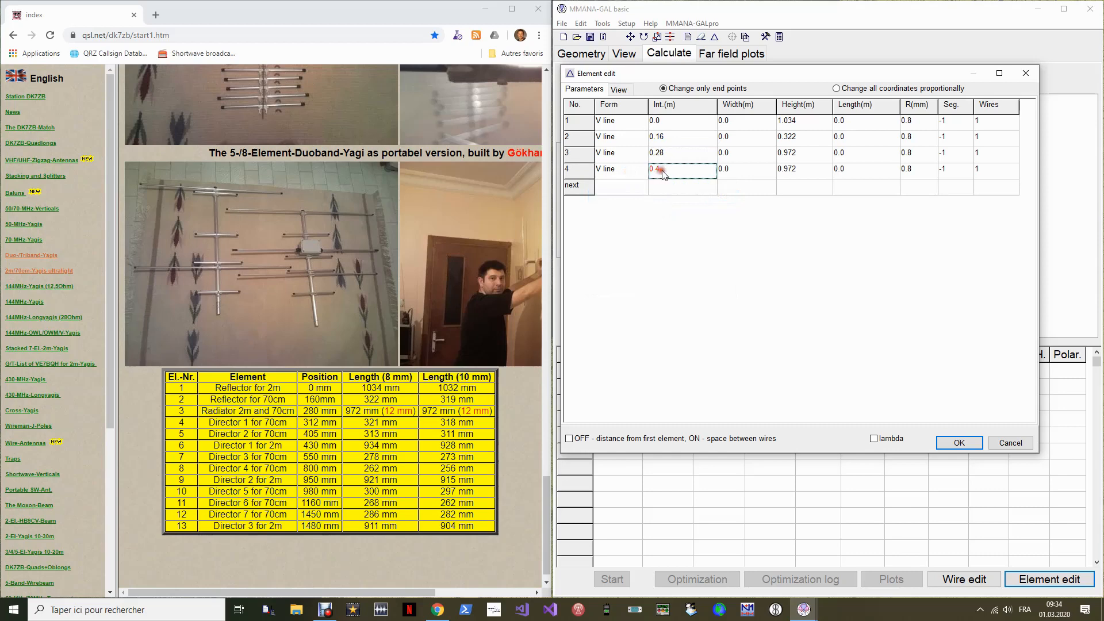
pyautogui.click(673, 174)
pyautogui.write('0.312')
pyautogui.click(787, 173)
pyautogui.click(798, 172)
pyautogui.click(810, 169)
pyautogui.doubleClick(810, 169)
pyautogui.write('0.321')
pyautogui.press('Return')
pyautogui.click(623, 187)
pyautogui.rightClick(623, 188)
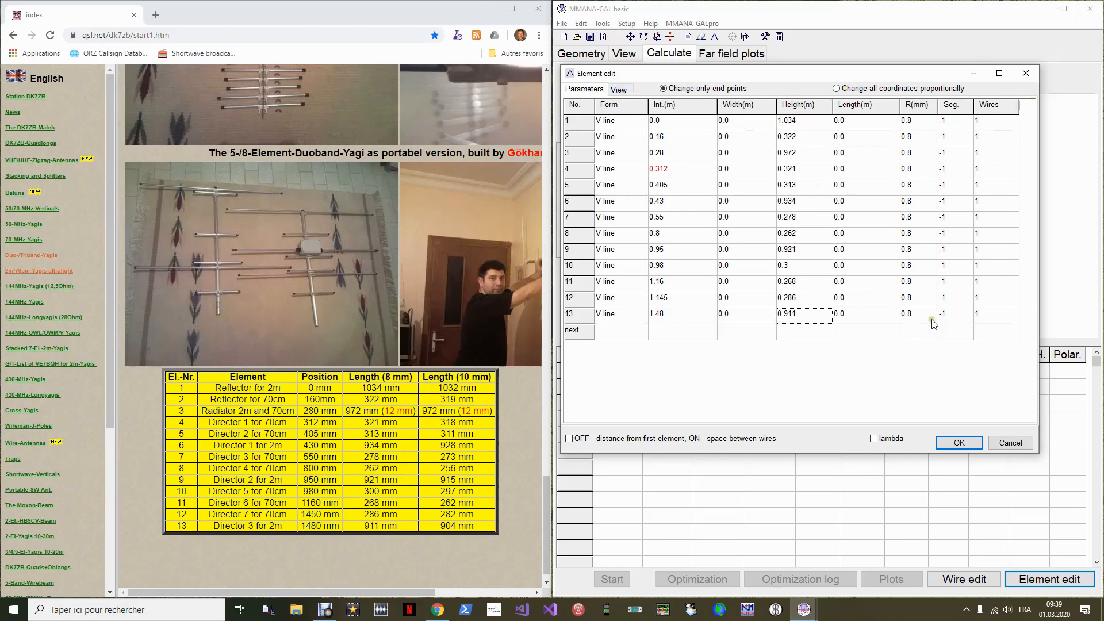
# Step: Compare the element layout in the 3D view with the antenna photo on the web page
pyautogui.click(618, 90)
pyautogui.moveTo(766, 322)
pyautogui.mouseDown()
pyautogui.moveTo(805, 313)
pyautogui.moveTo(784, 325)
pyautogui.moveTo(740, 318)
pyautogui.moveTo(750, 323)
pyautogui.moveTo(748, 300)
pyautogui.moveTo(734, 310)
pyautogui.moveTo(753, 320)
pyautogui.moveTo(742, 313)
pyautogui.moveTo(808, 313)
pyautogui.moveTo(763, 320)
pyautogui.mouseUp()
pyautogui.moveTo(543, 509); pyautogui.dragTo(525, 114)
pyautogui.moveTo(863, 353)
pyautogui.mouseDown()
pyautogui.moveTo(876, 360)
pyautogui.moveTo(852, 348)
pyautogui.moveTo(890, 350)
pyautogui.moveTo(880, 357)
pyautogui.mouseUp()
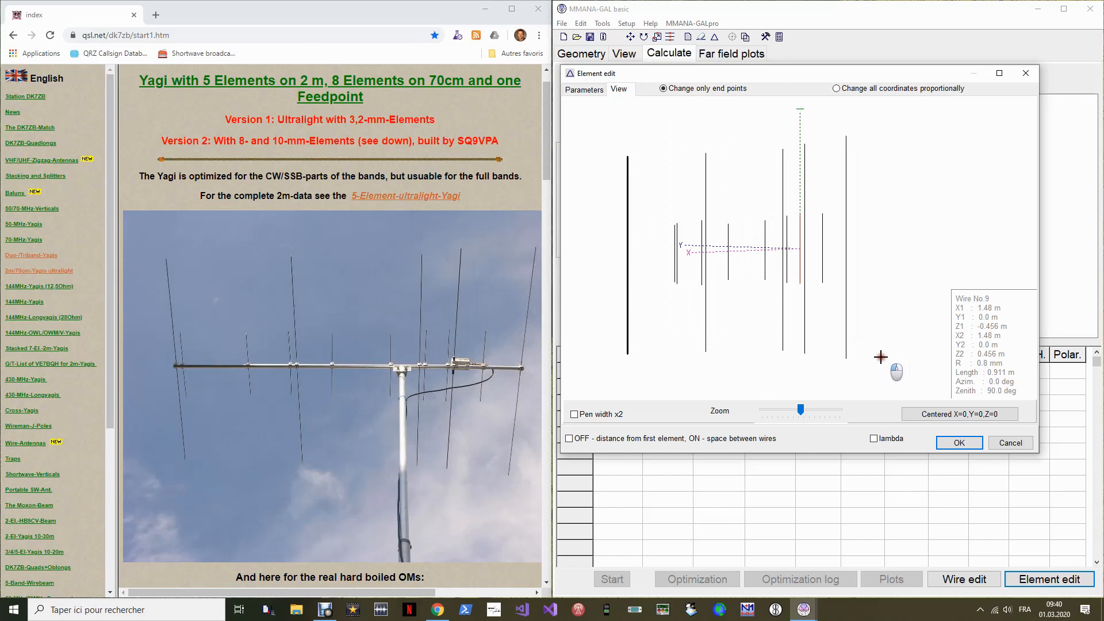
pyautogui.moveTo(729, 308); pyautogui.dragTo(710, 281)
# Step: Check the web dimension table and correct the interval of the twelfth element to 1.45 m
pyautogui.click(580, 89)
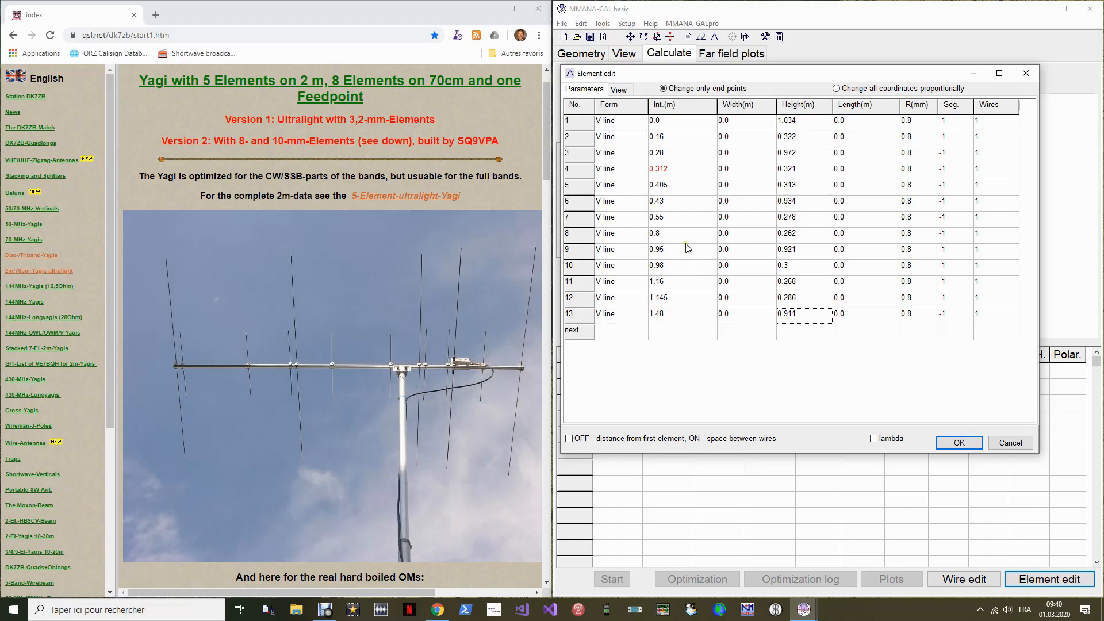
pyautogui.moveTo(547, 149); pyautogui.dragTo(552, 577)
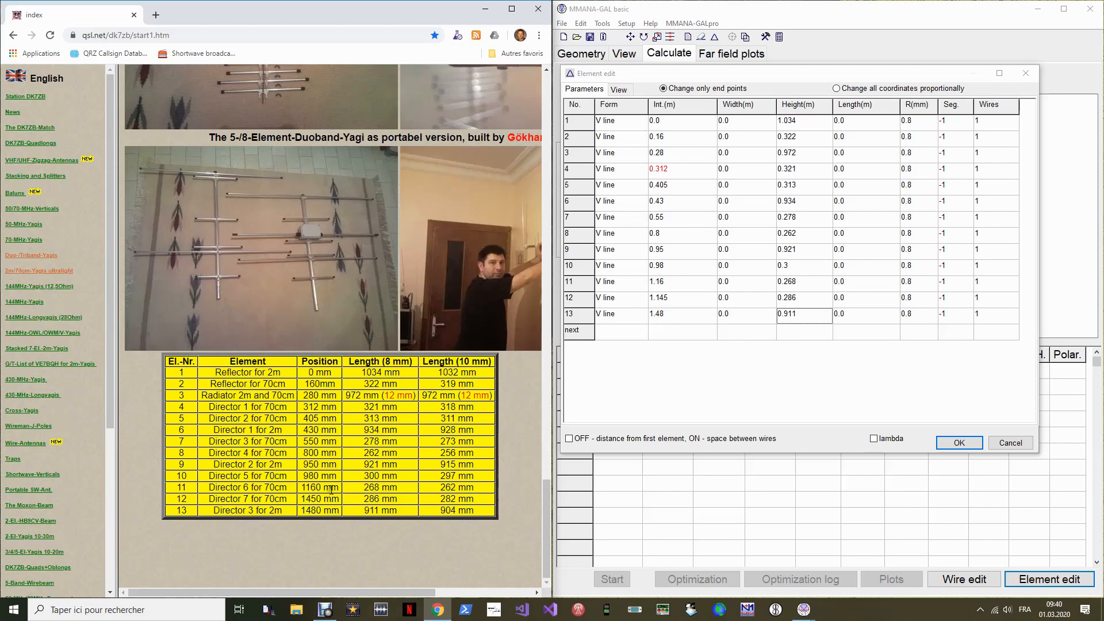
pyautogui.doubleClick(676, 299)
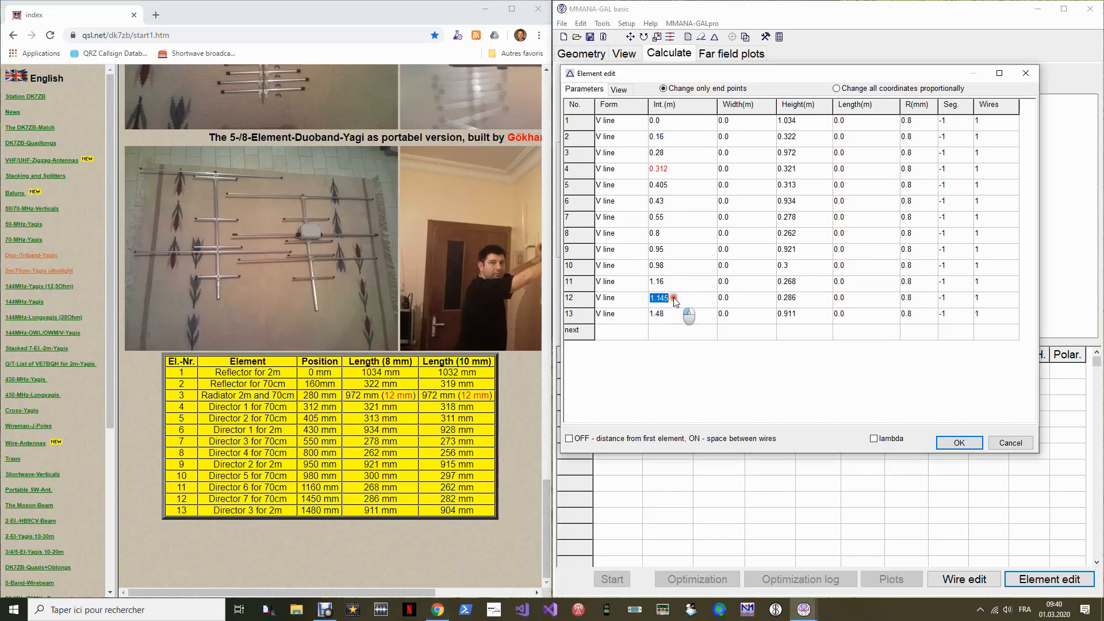
pyautogui.moveTo(676, 298); pyautogui.dragTo(655, 298)
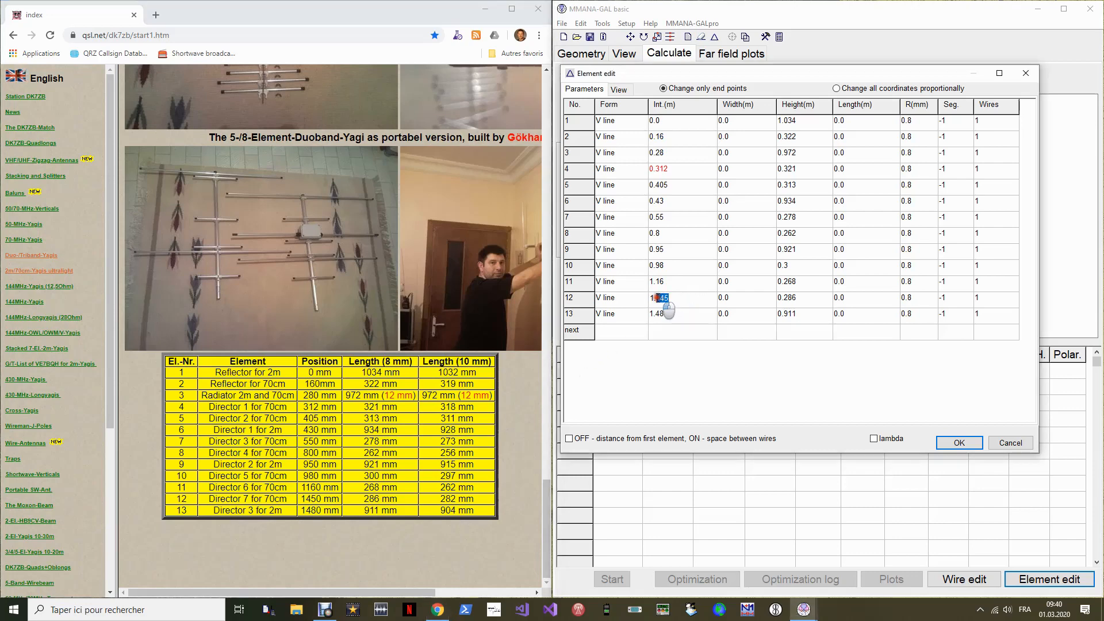
pyautogui.write('45')
pyautogui.press('Return')
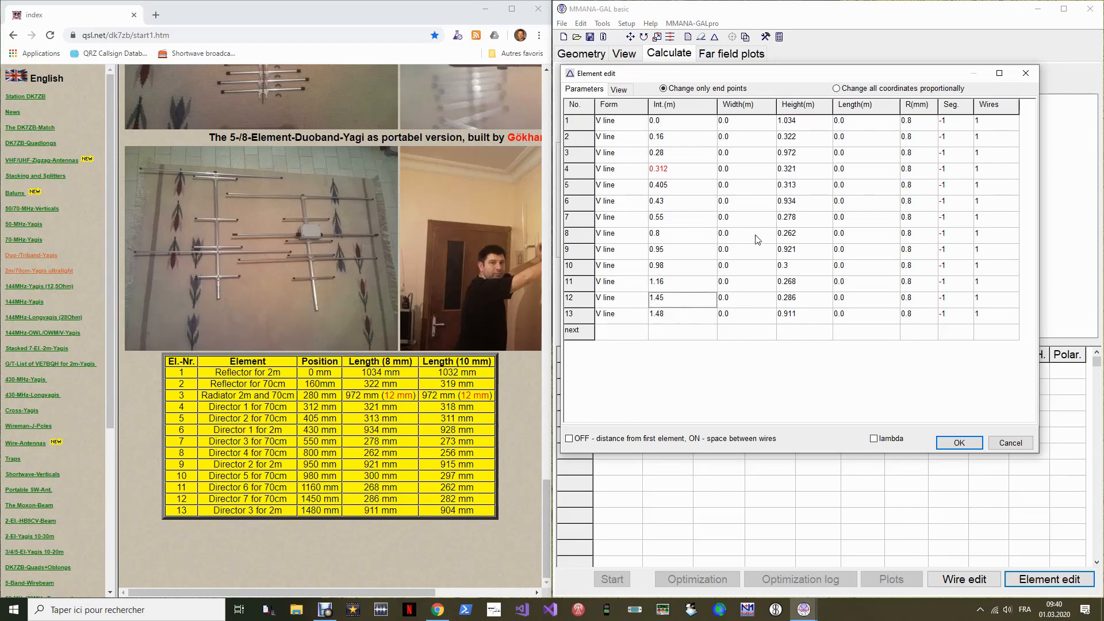
# Step: Recheck the corrected element layout in the 3D view, inspecting the front directors and comparing them with the web photo
pyautogui.click(619, 90)
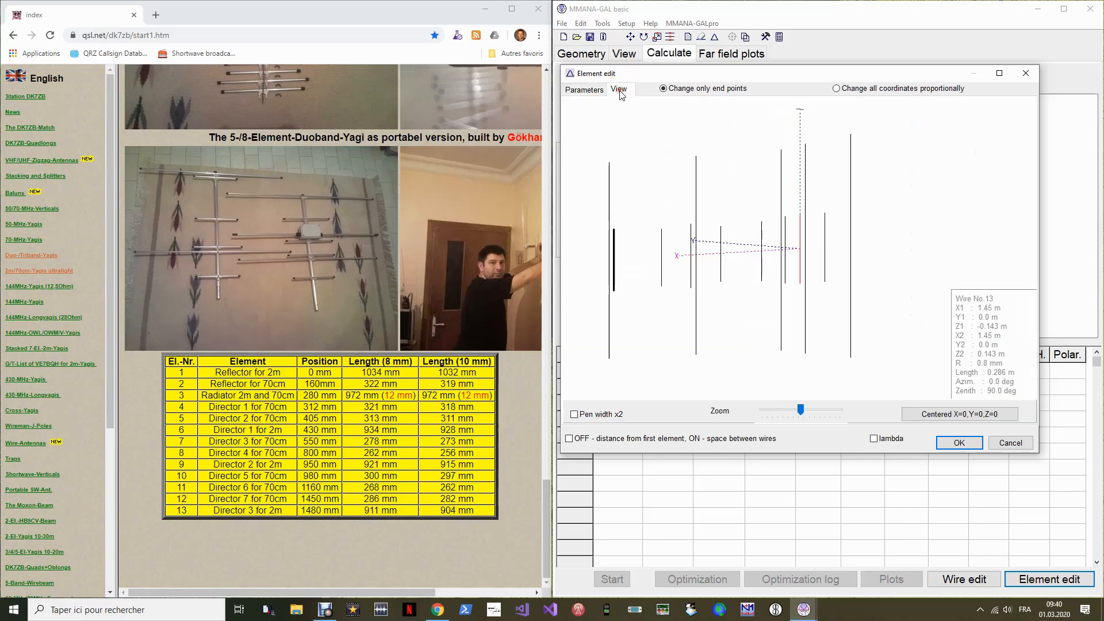
pyautogui.moveTo(778, 309); pyautogui.dragTo(753, 318)
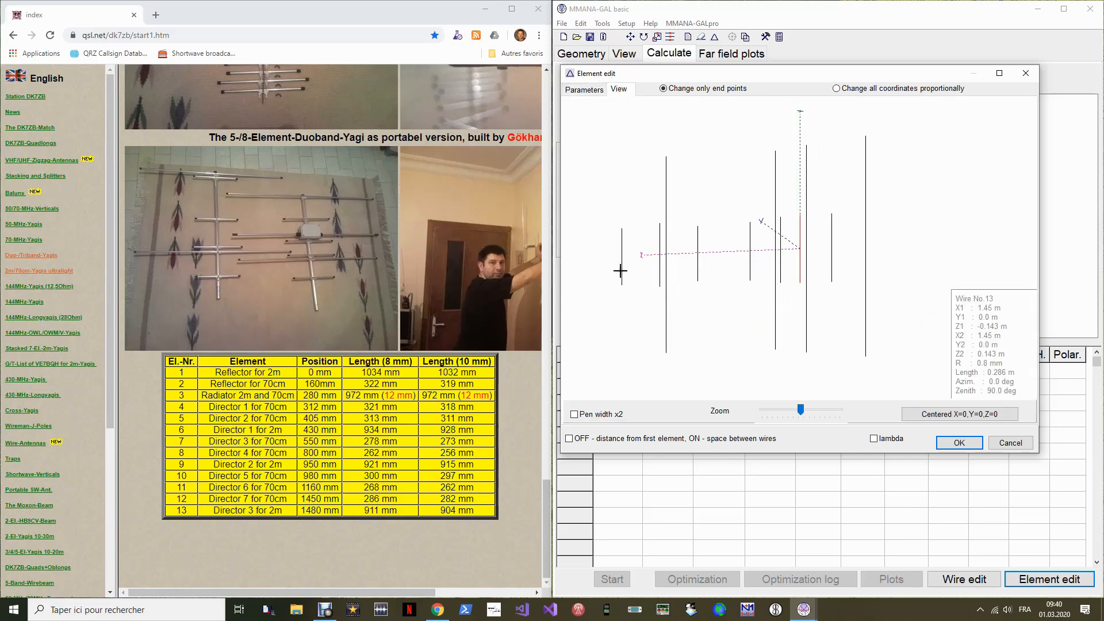
pyautogui.click(659, 271)
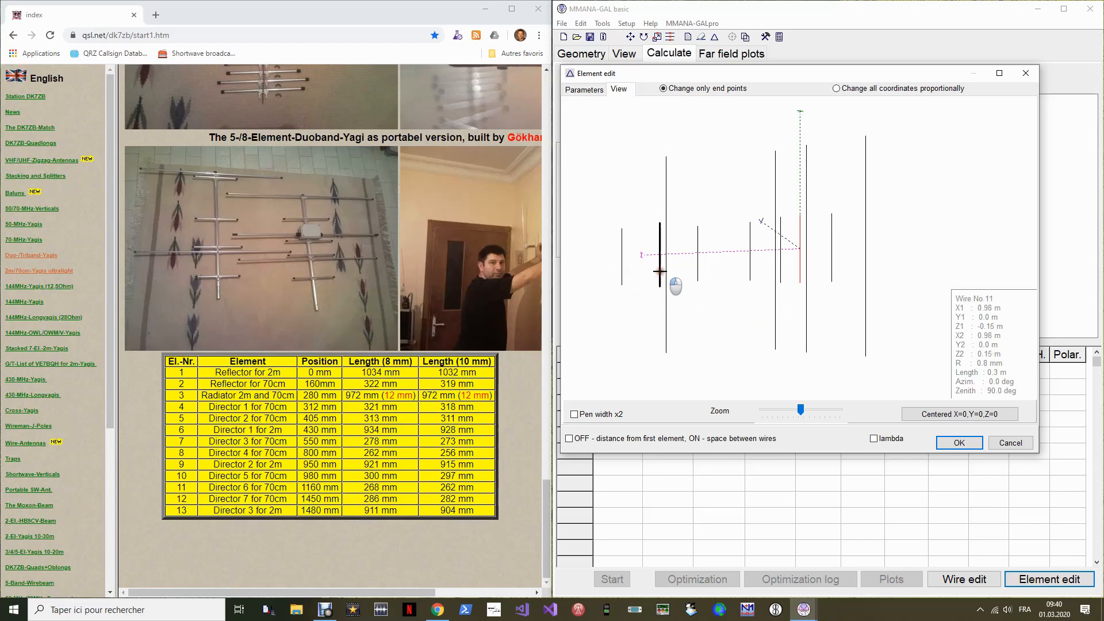
pyautogui.click(622, 268)
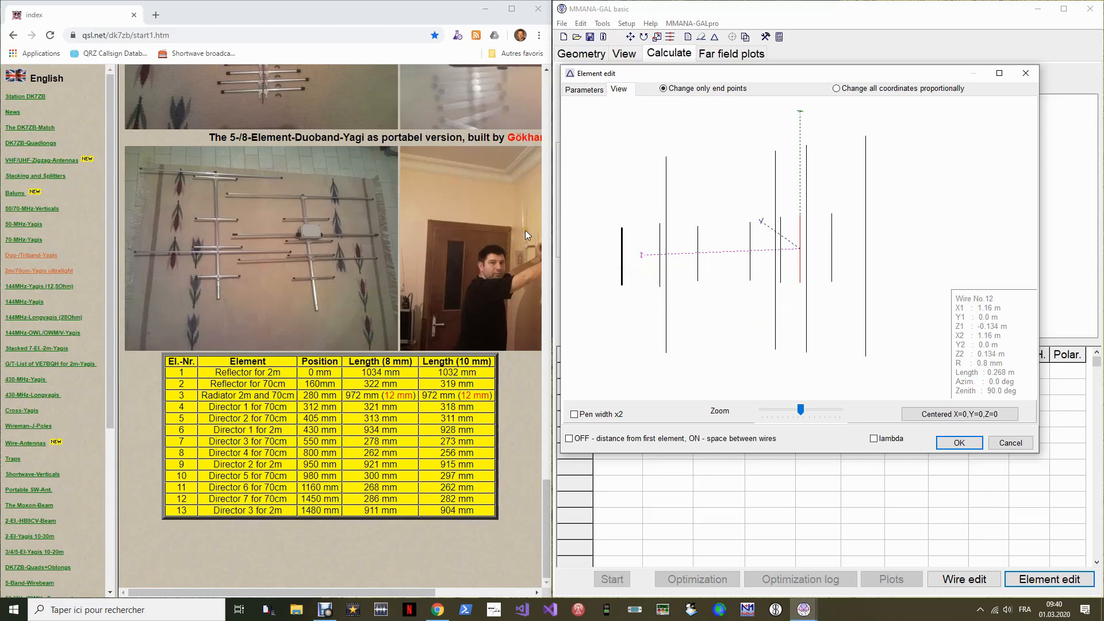
pyautogui.moveTo(545, 487); pyautogui.dragTo(551, 101)
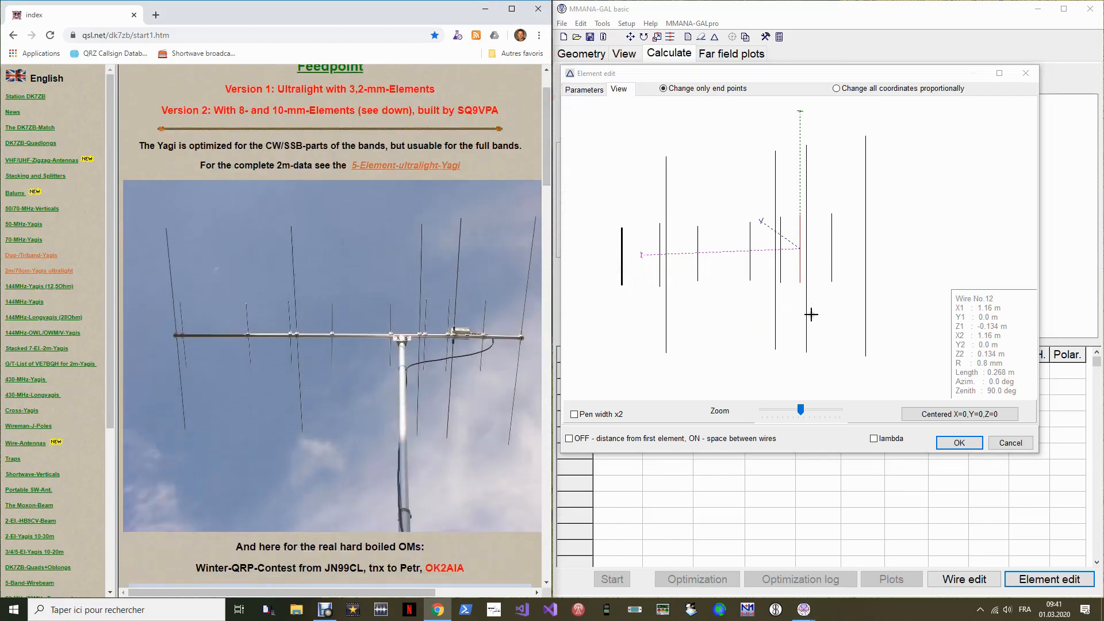
pyautogui.moveTo(800, 413); pyautogui.dragTo(796, 413)
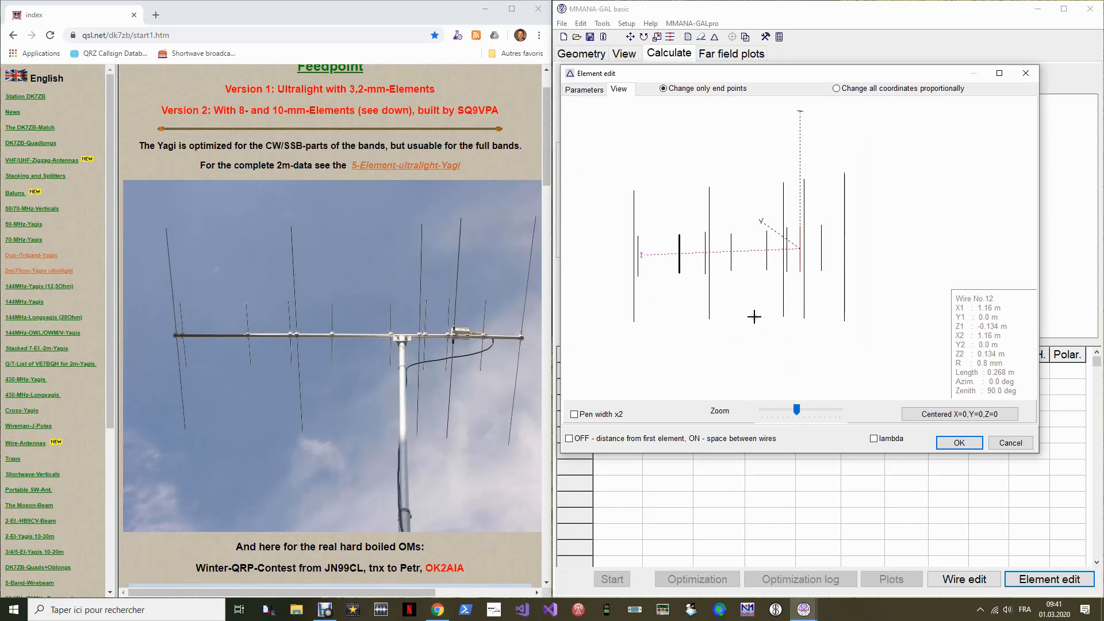
pyautogui.moveTo(771, 335); pyautogui.dragTo(775, 333)
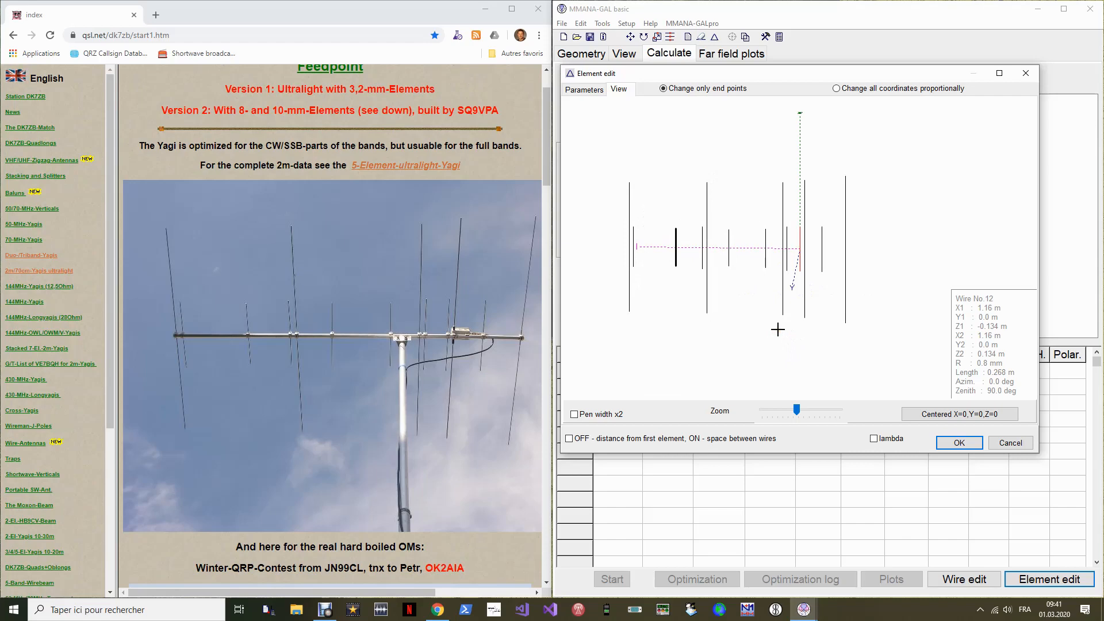
pyautogui.moveTo(766, 328); pyautogui.dragTo(763, 329)
# Step: Accept the completed element table and maximise the MMANA-GAL window
pyautogui.click(583, 90)
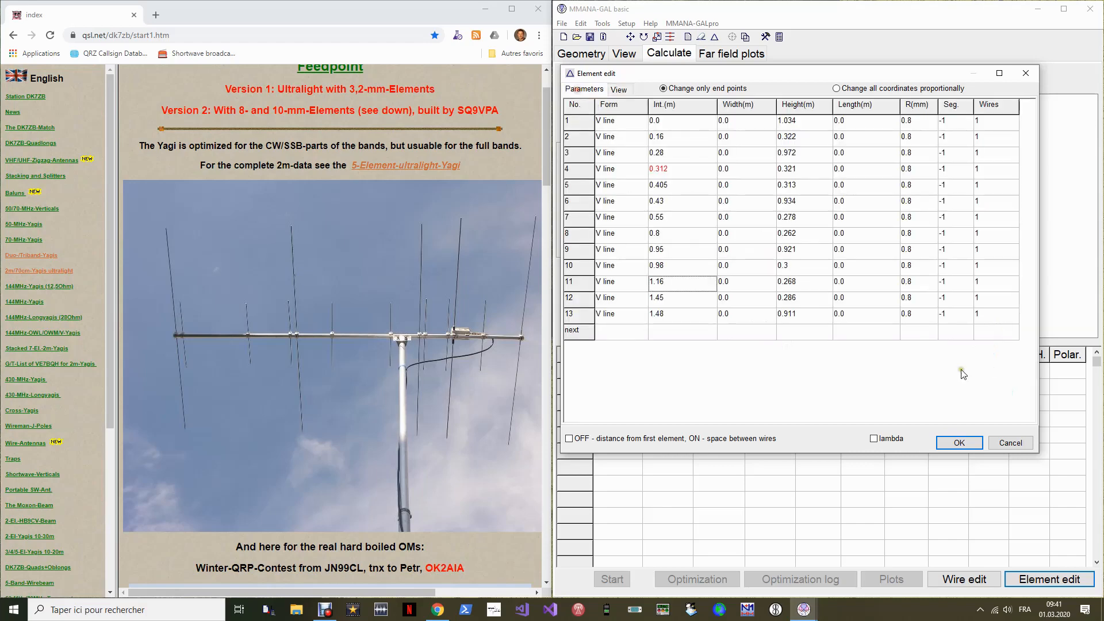
pyautogui.click(965, 443)
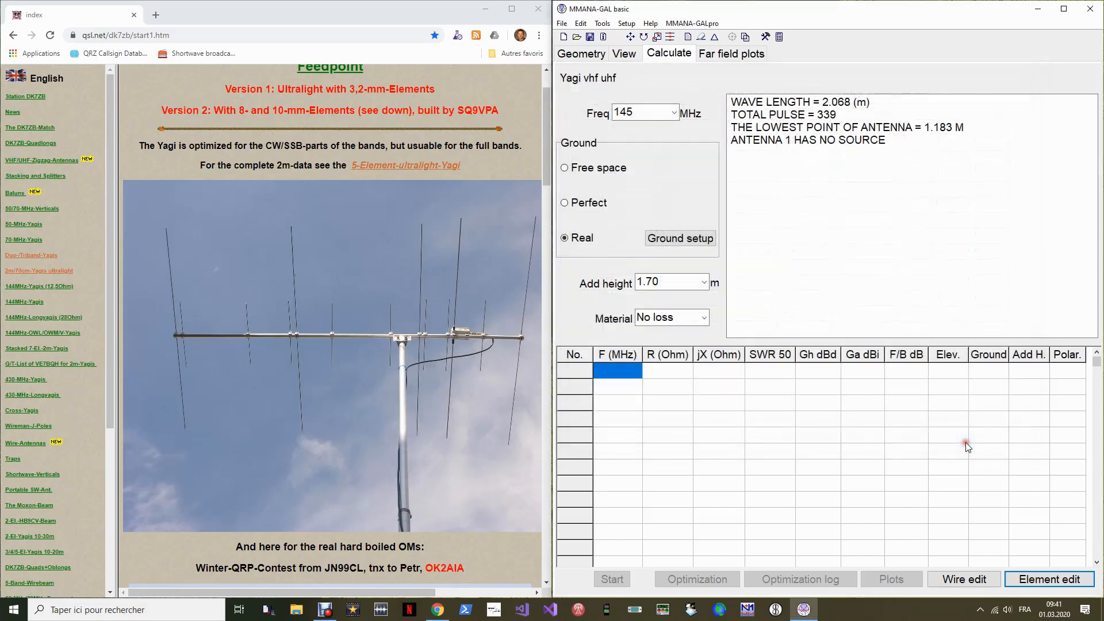
pyautogui.click(1068, 8)
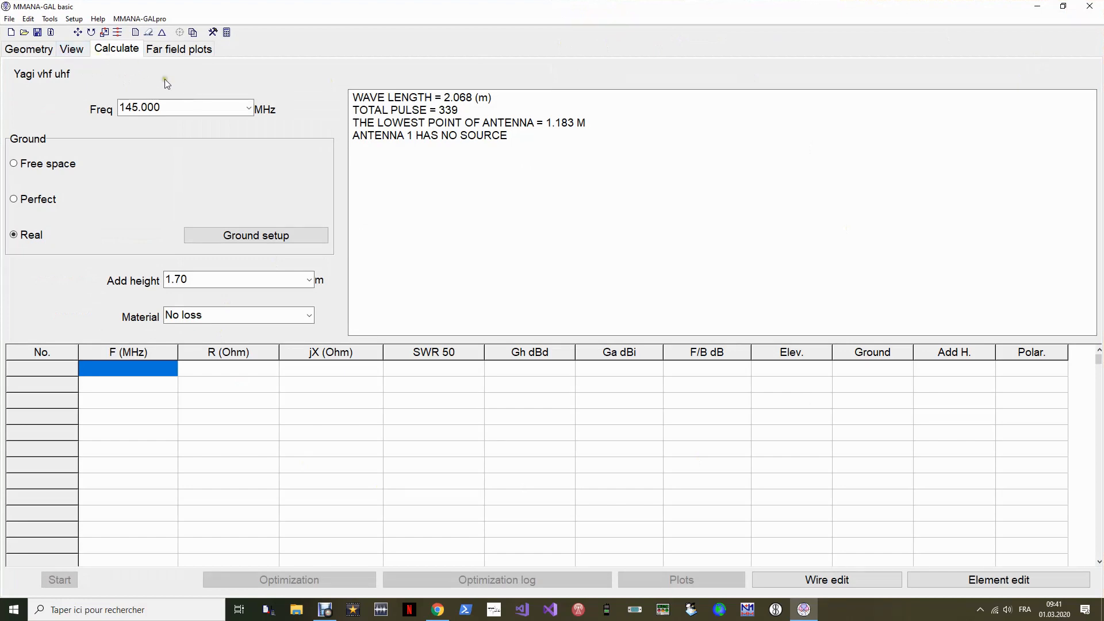
# Step: View the whole antenna in 3D and look up the radiator's row in the web dimension table
pyautogui.click(71, 49)
pyautogui.moveTo(520, 456)
pyautogui.mouseDown()
pyautogui.moveTo(547, 454)
pyautogui.moveTo(508, 458)
pyautogui.mouseUp()
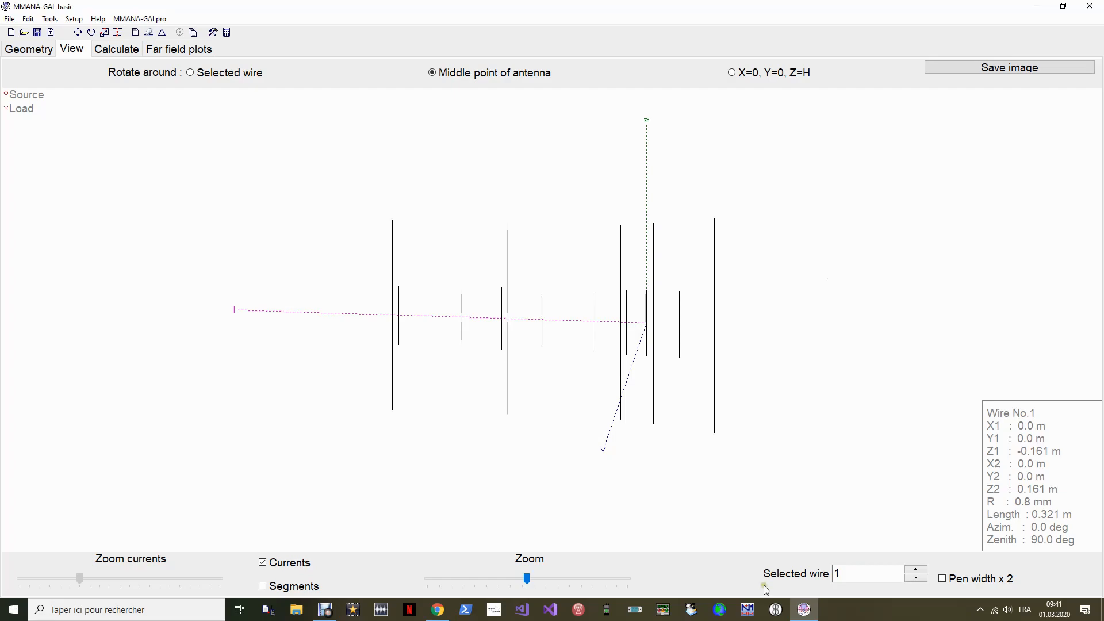
pyautogui.click(805, 614)
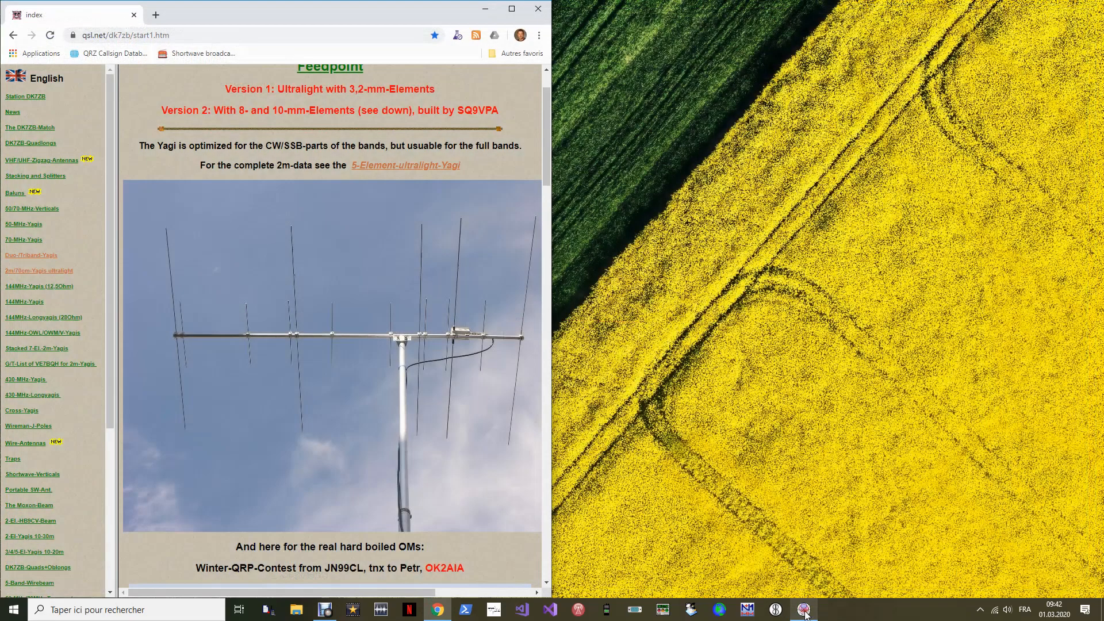
pyautogui.click(511, 9)
pyautogui.moveTo(1101, 141); pyautogui.dragTo(1101, 539)
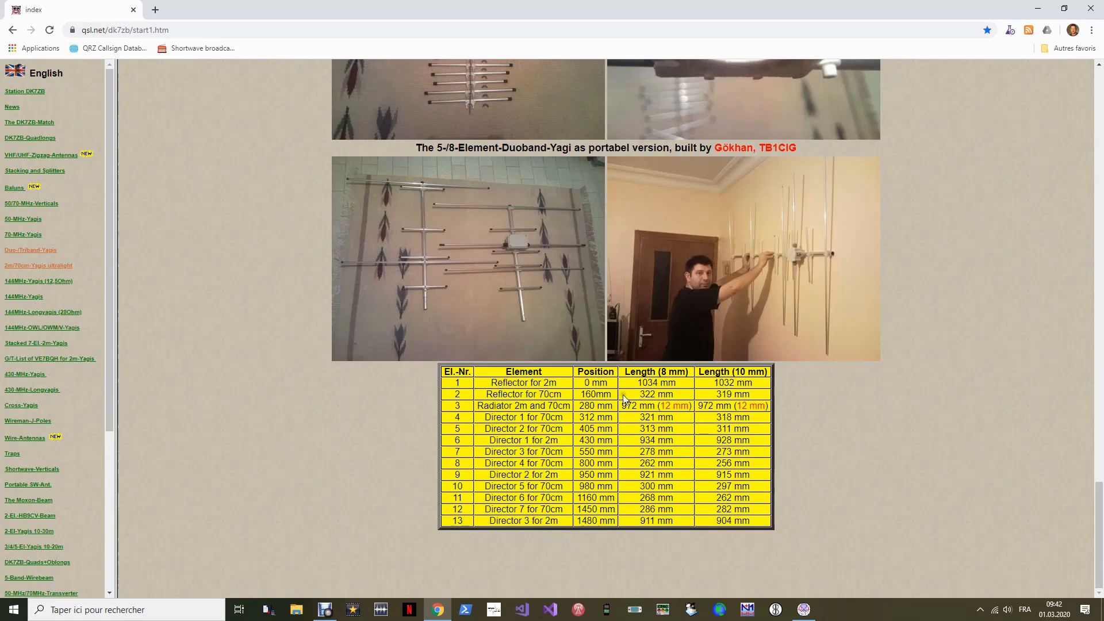
pyautogui.click(804, 611)
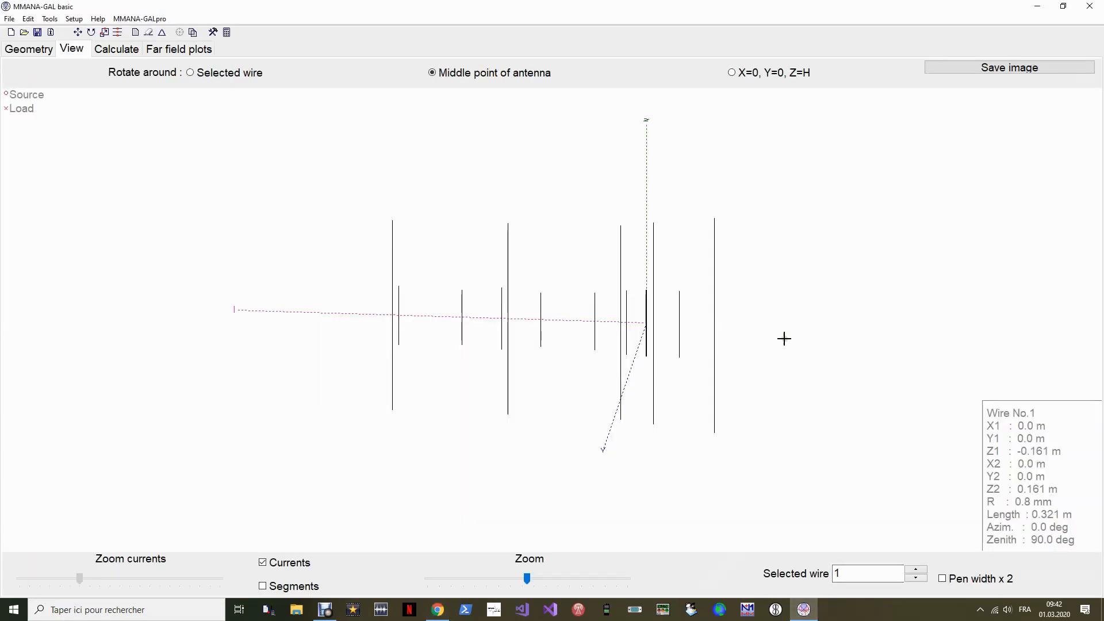
# Step: Select the 0.972 m radiator wire in the 3D view and add a source at the center of the wire
pyautogui.moveTo(653, 315); pyautogui.dragTo(677, 417)
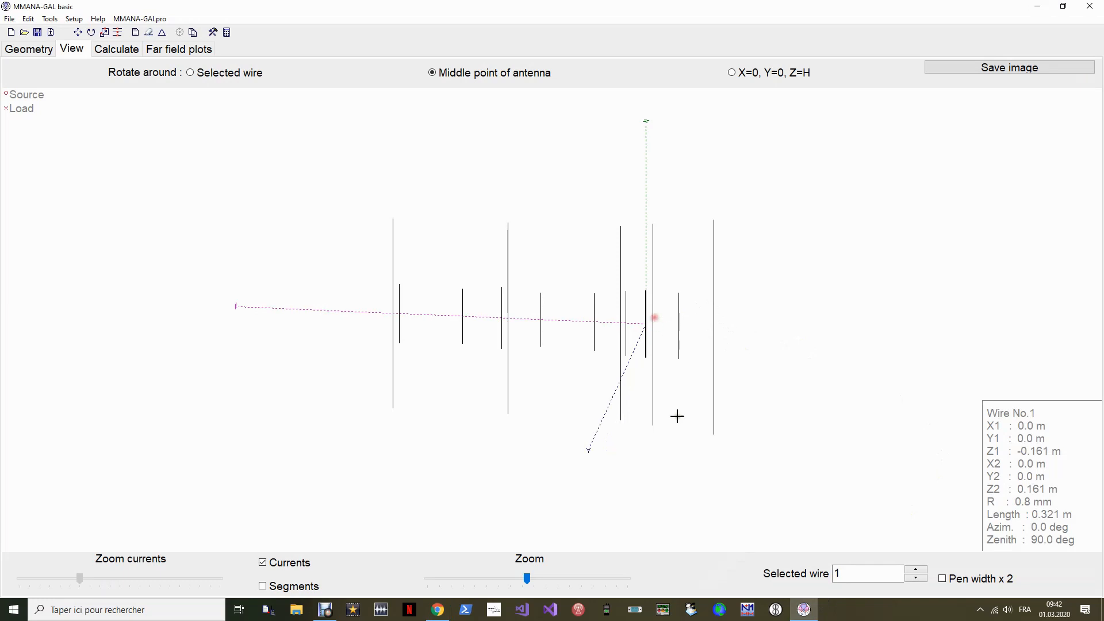
pyautogui.click(653, 373)
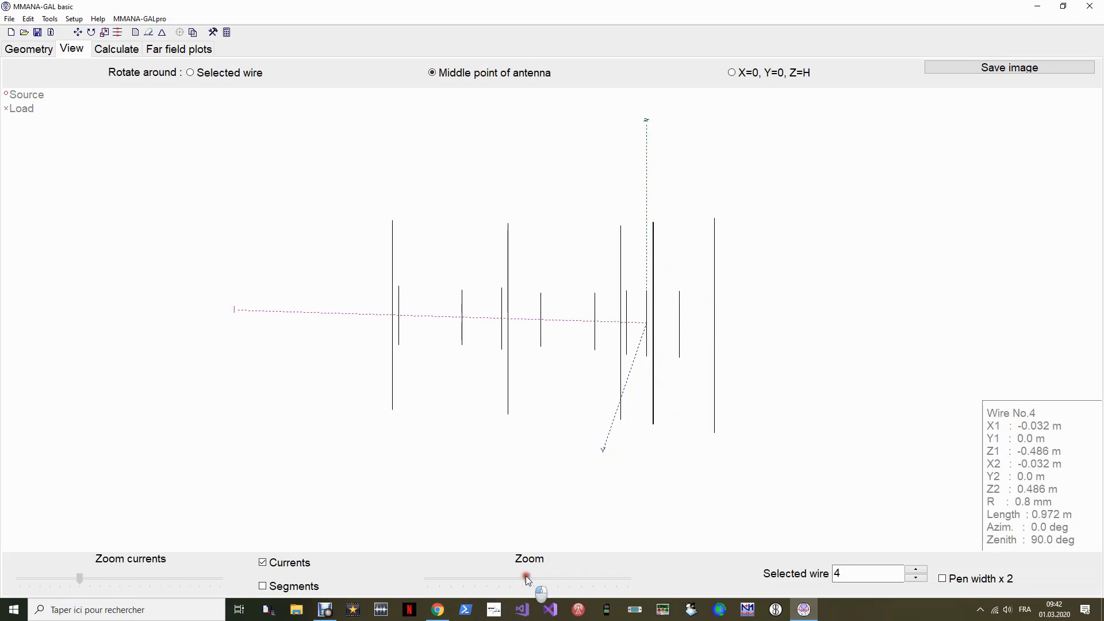
pyautogui.moveTo(526, 577); pyautogui.dragTo(539, 577)
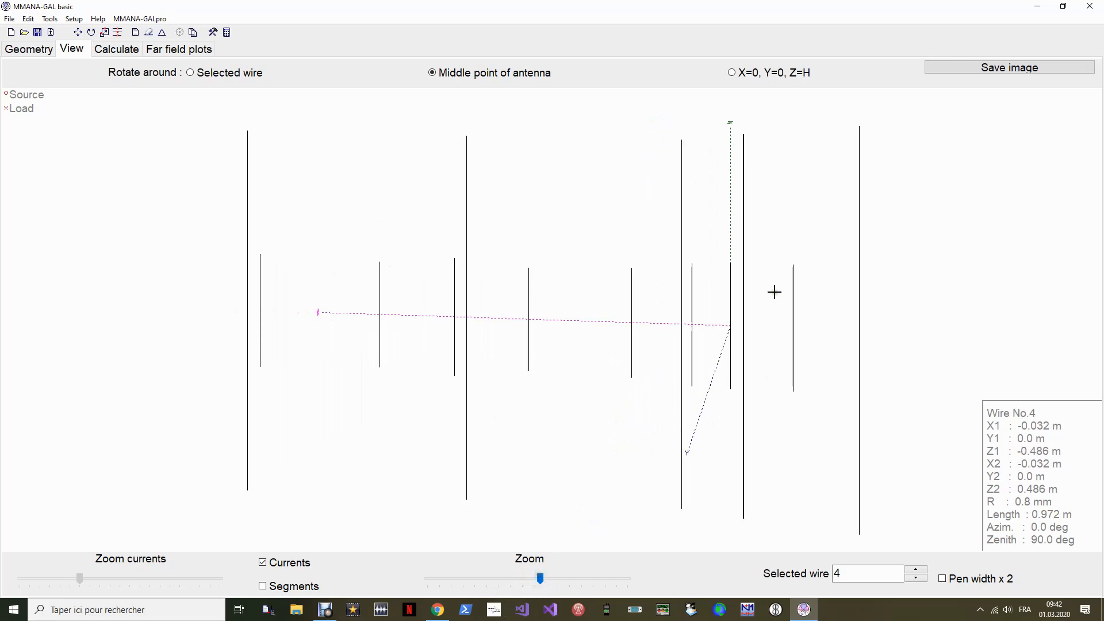
pyautogui.rightClick(743, 320)
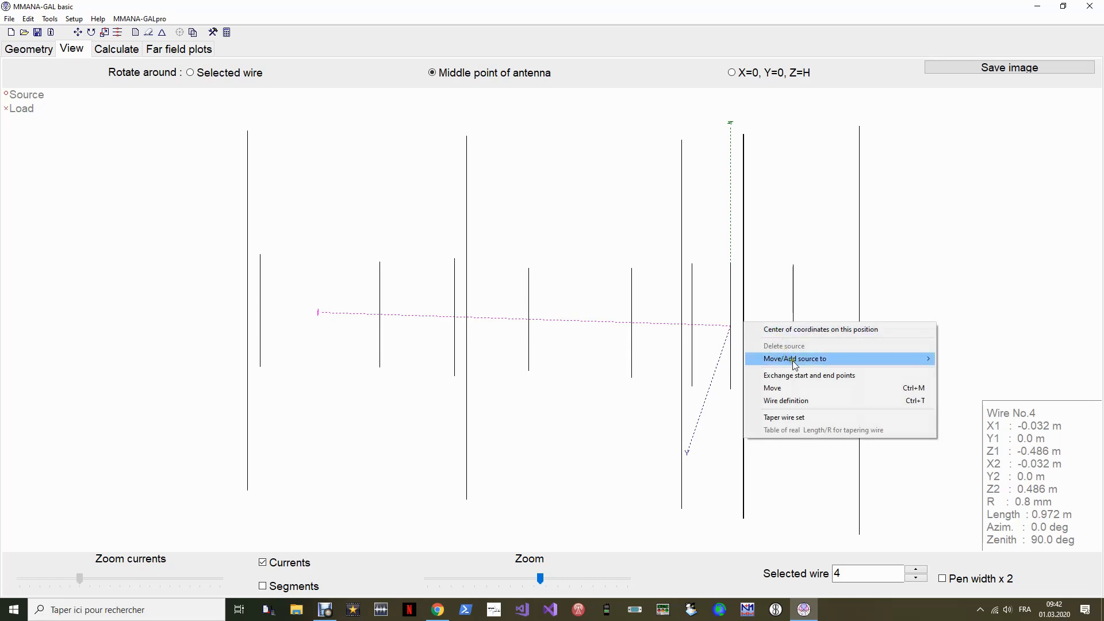
pyautogui.moveTo(795, 364)
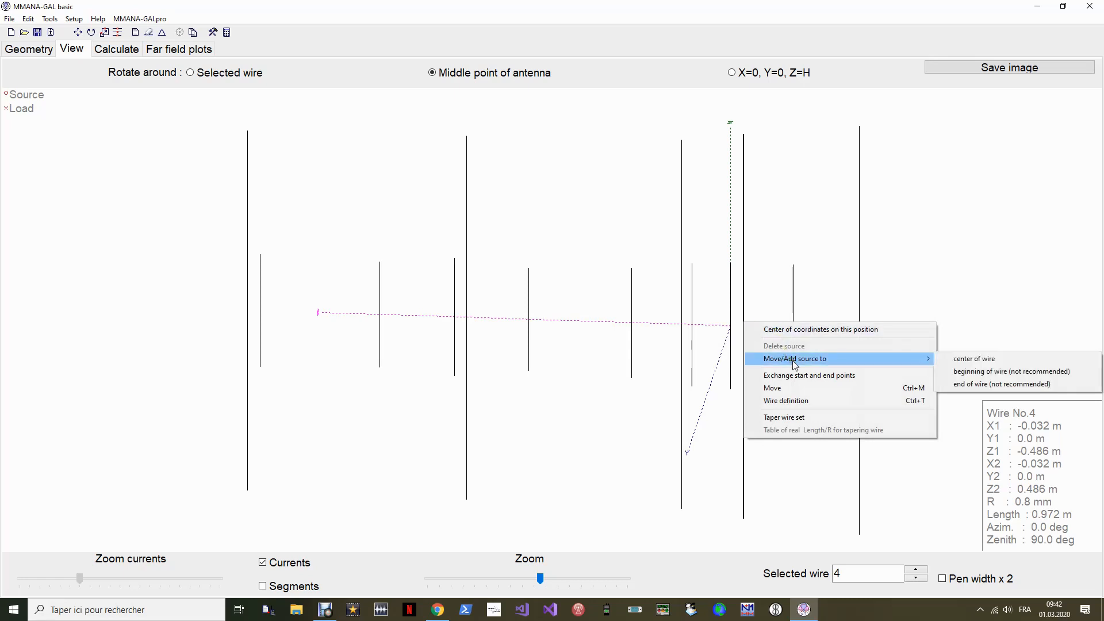
pyautogui.click(997, 360)
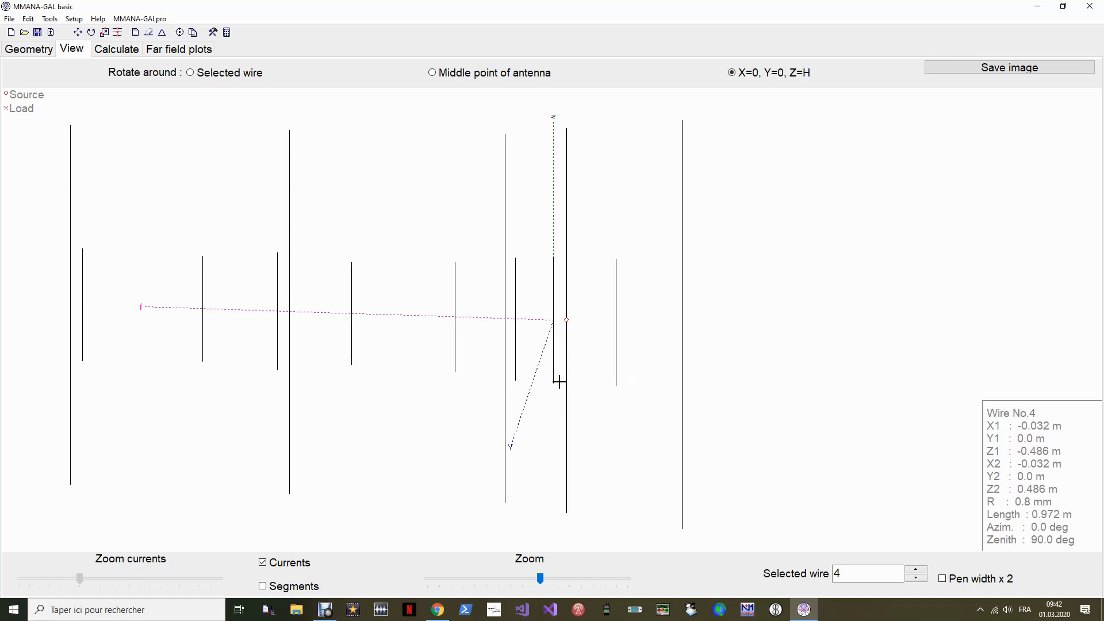
# Step: Review the real ground parameters in the calculation settings and close them without changes
pyautogui.click(115, 50)
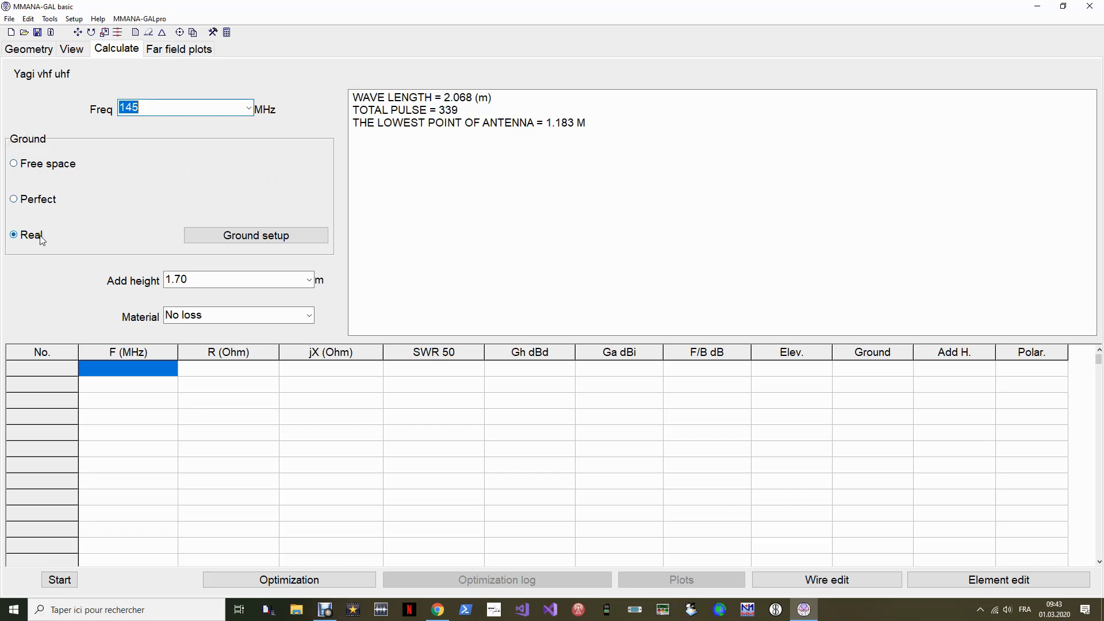
pyautogui.click(268, 238)
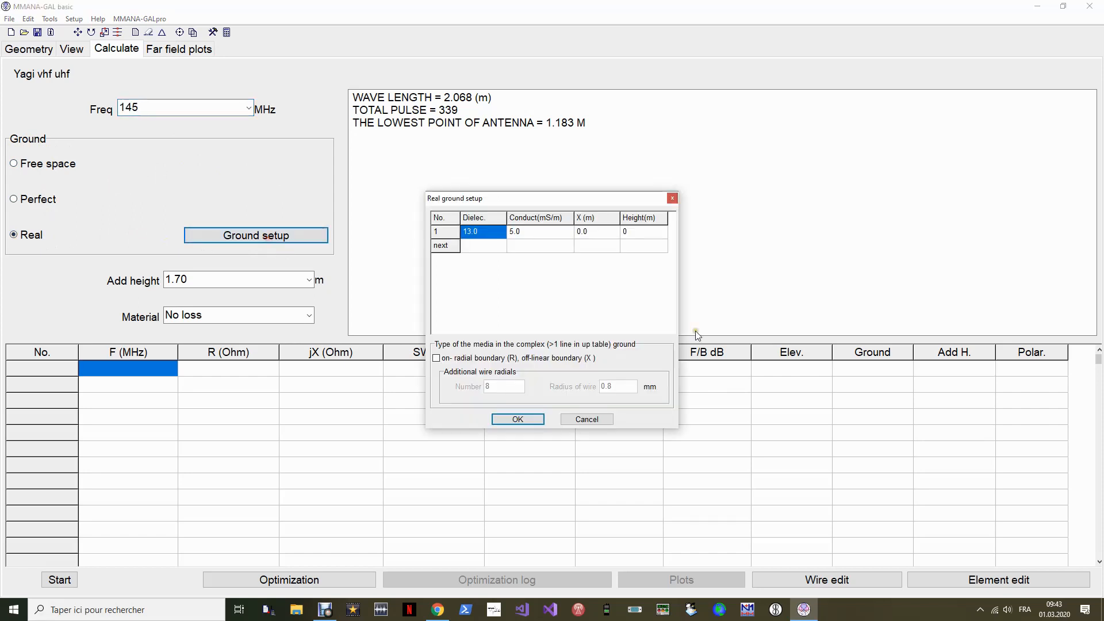
pyautogui.click(672, 198)
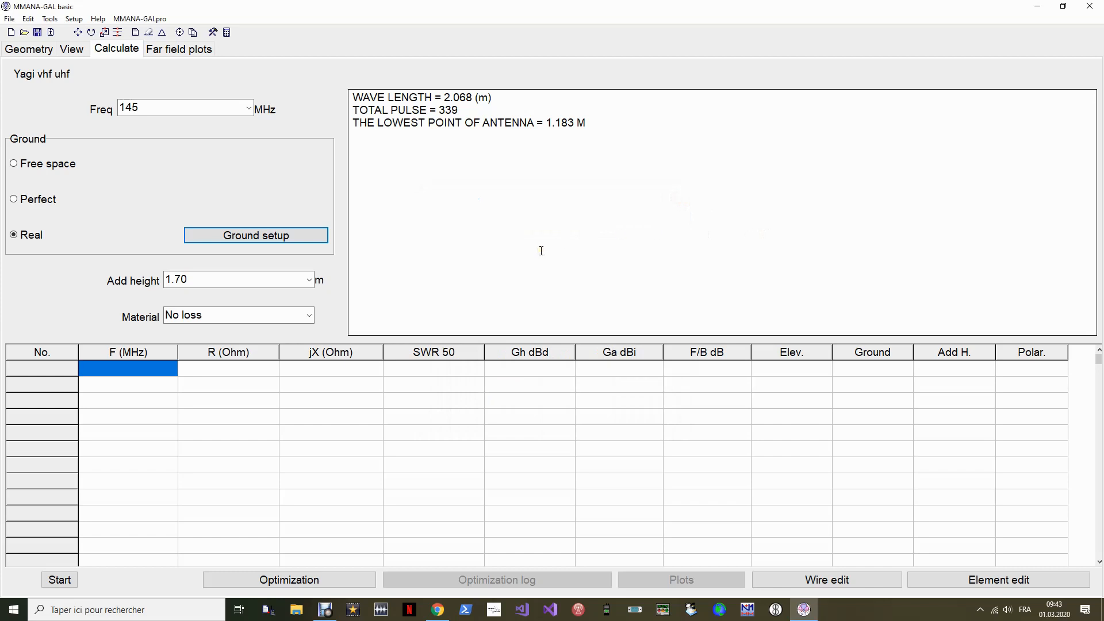
# Step: Set the antenna material to Al pipe and run the 145 MHz calculation over both perfect and real ground
pyautogui.click(310, 316)
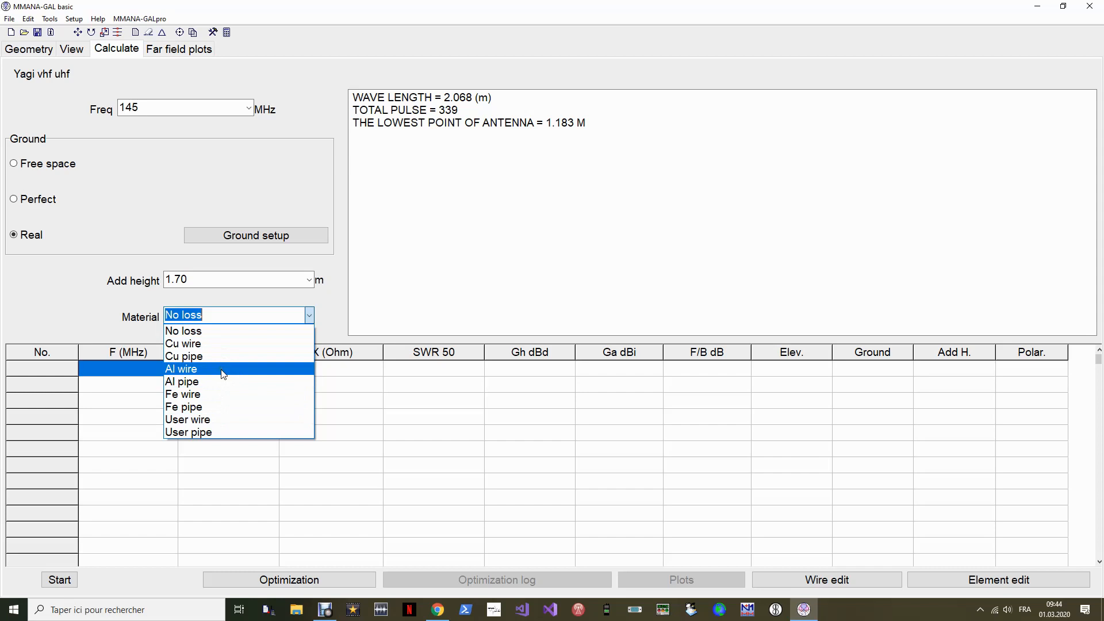
pyautogui.click(218, 385)
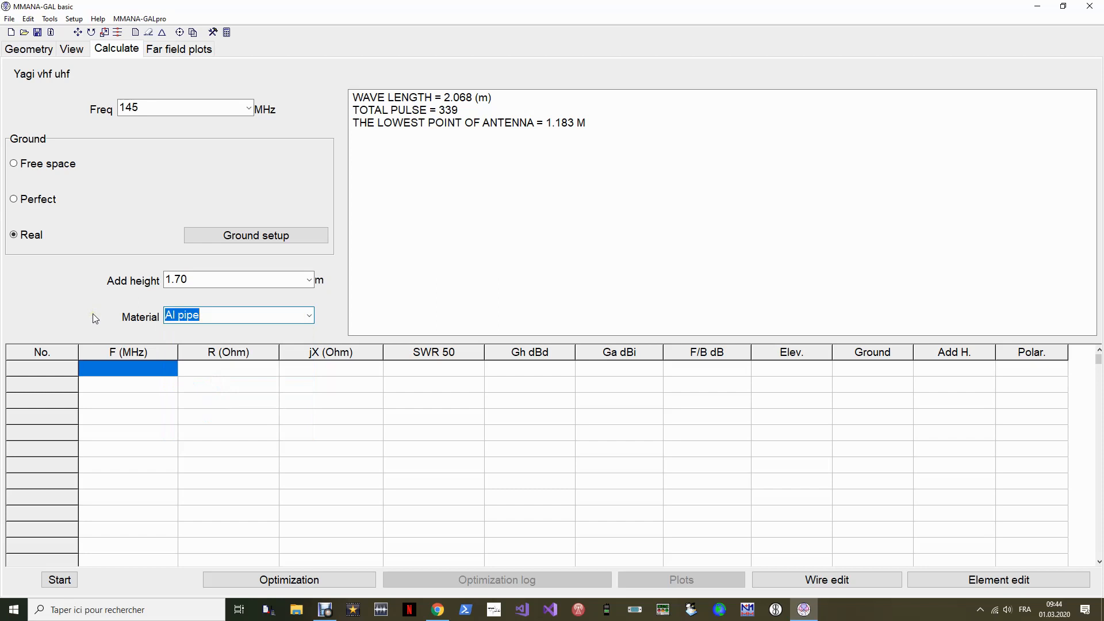
pyautogui.click(324, 194)
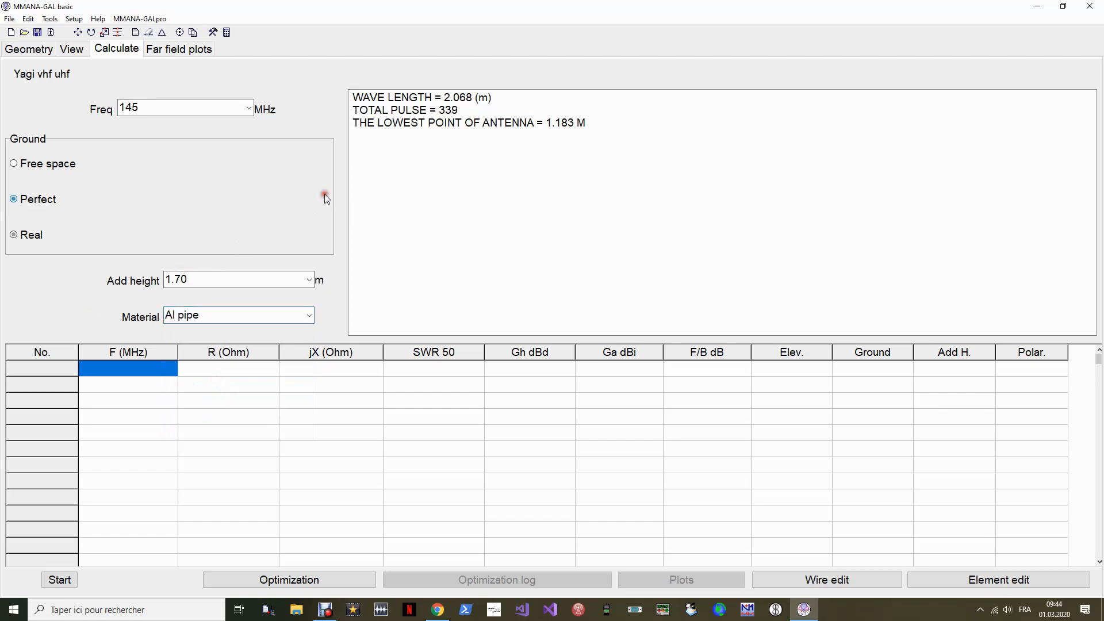
pyautogui.click(60, 580)
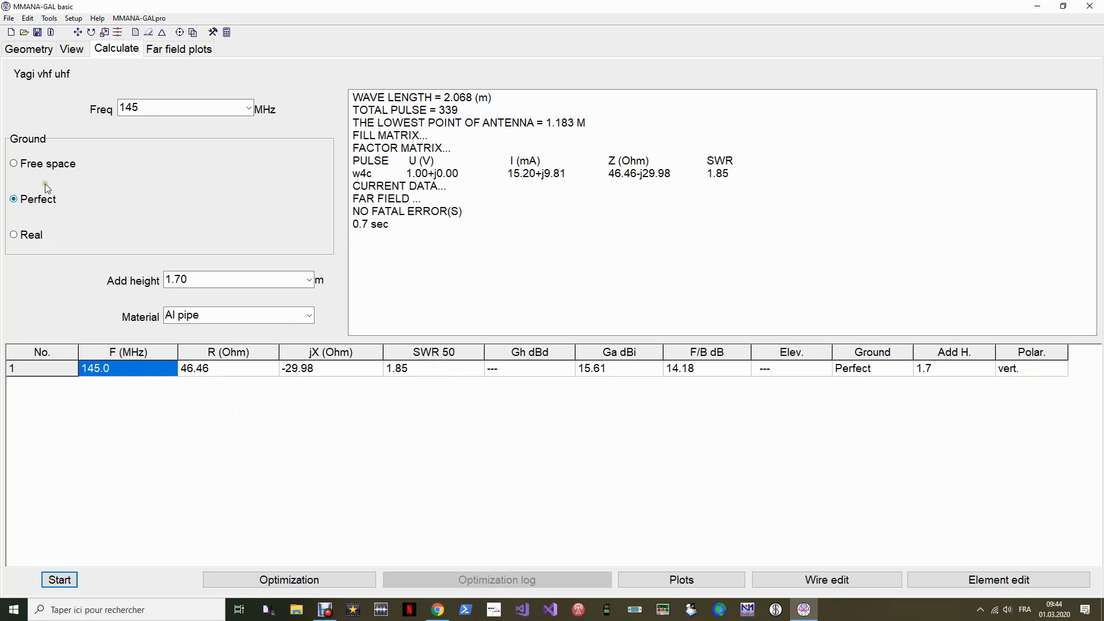
pyautogui.click(35, 236)
pyautogui.click(67, 580)
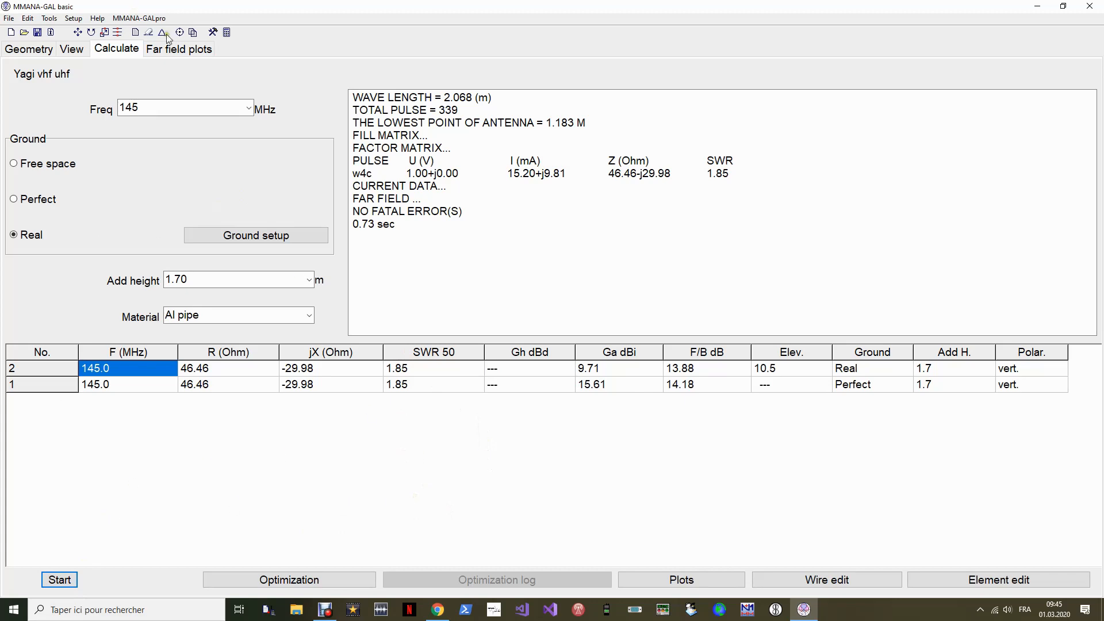
# Step: Inspect the 145 MHz far-field plots and read the gain along the main lobe of the elevation pattern
pyautogui.click(176, 52)
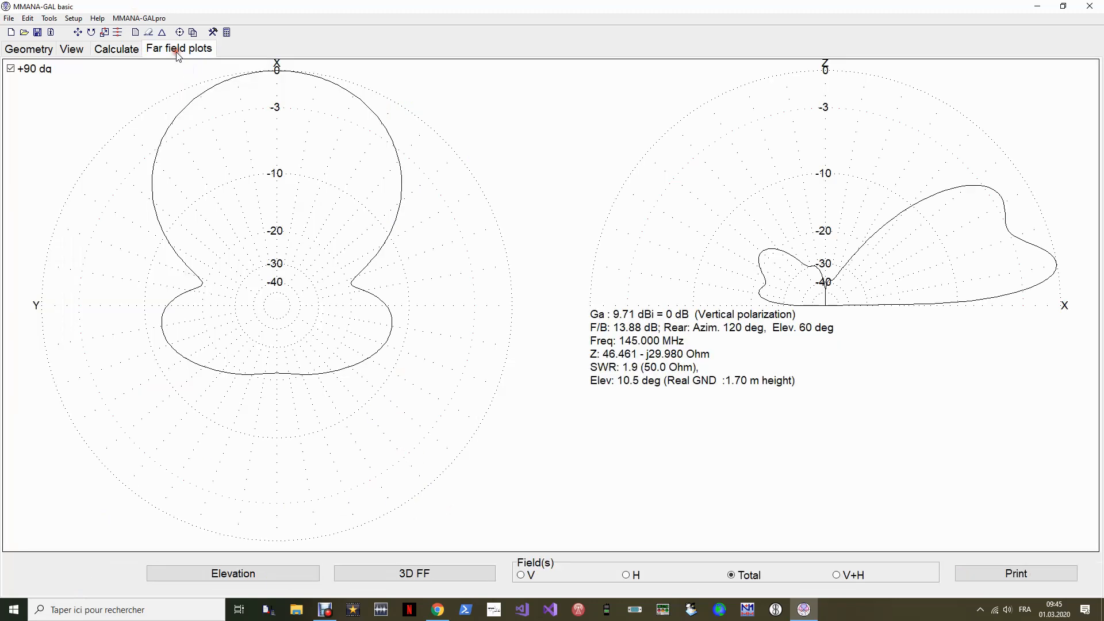
pyautogui.click(973, 269)
pyautogui.moveTo(973, 269)
pyautogui.mouseDown()
pyautogui.moveTo(956, 239)
pyautogui.moveTo(979, 276)
pyautogui.moveTo(971, 261)
pyautogui.moveTo(788, 239)
pyautogui.moveTo(755, 255)
pyautogui.moveTo(949, 226)
pyautogui.moveTo(990, 272)
pyautogui.mouseUp()
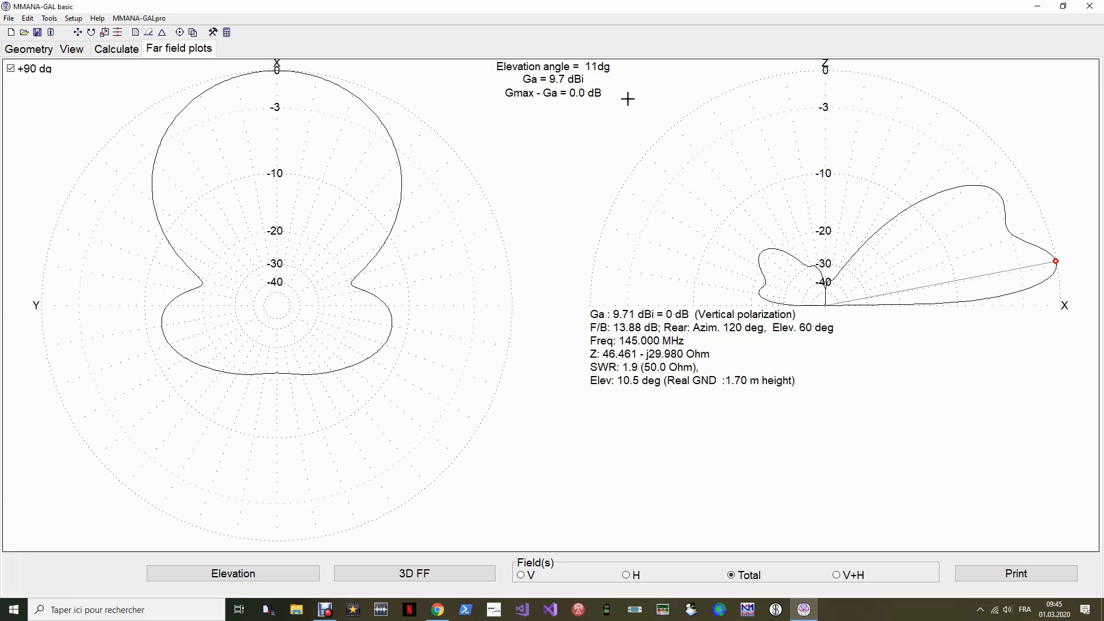
pyautogui.moveTo(1018, 262)
pyautogui.mouseDown()
pyautogui.moveTo(966, 201)
pyautogui.moveTo(1034, 264)
pyautogui.mouseUp()
pyautogui.moveTo(971, 264)
pyautogui.mouseDown()
pyautogui.moveTo(998, 281)
pyautogui.moveTo(966, 209)
pyautogui.moveTo(981, 247)
pyautogui.moveTo(954, 239)
pyautogui.moveTo(964, 207)
pyautogui.moveTo(1026, 267)
pyautogui.mouseUp()
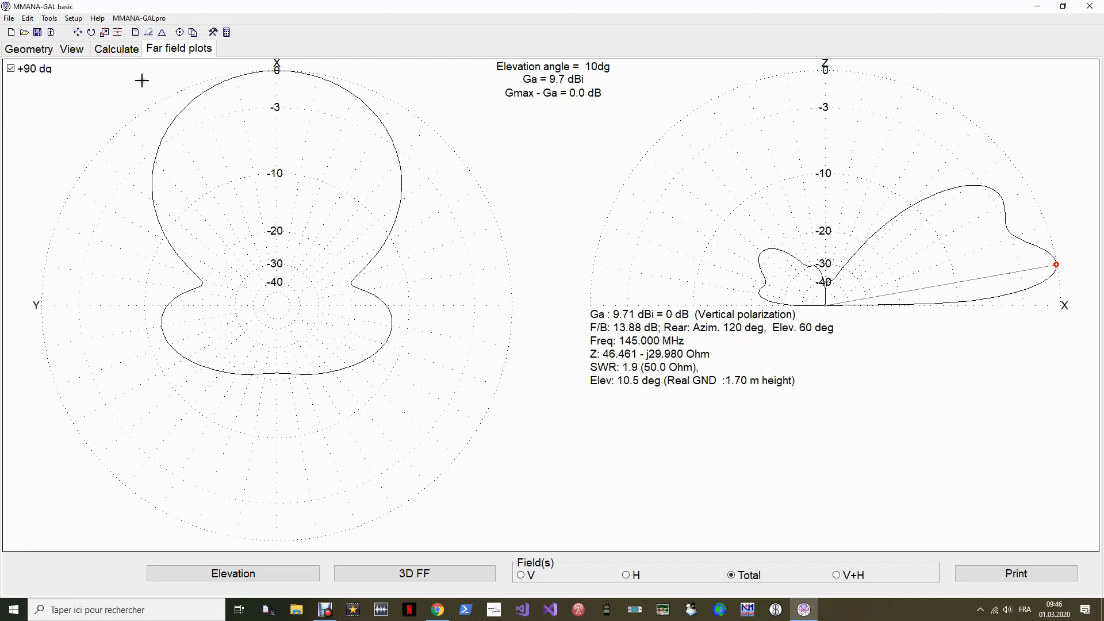
# Step: Set the added height to 3 m and recalculate the antenna at 145 MHz over real ground
pyautogui.click(116, 50)
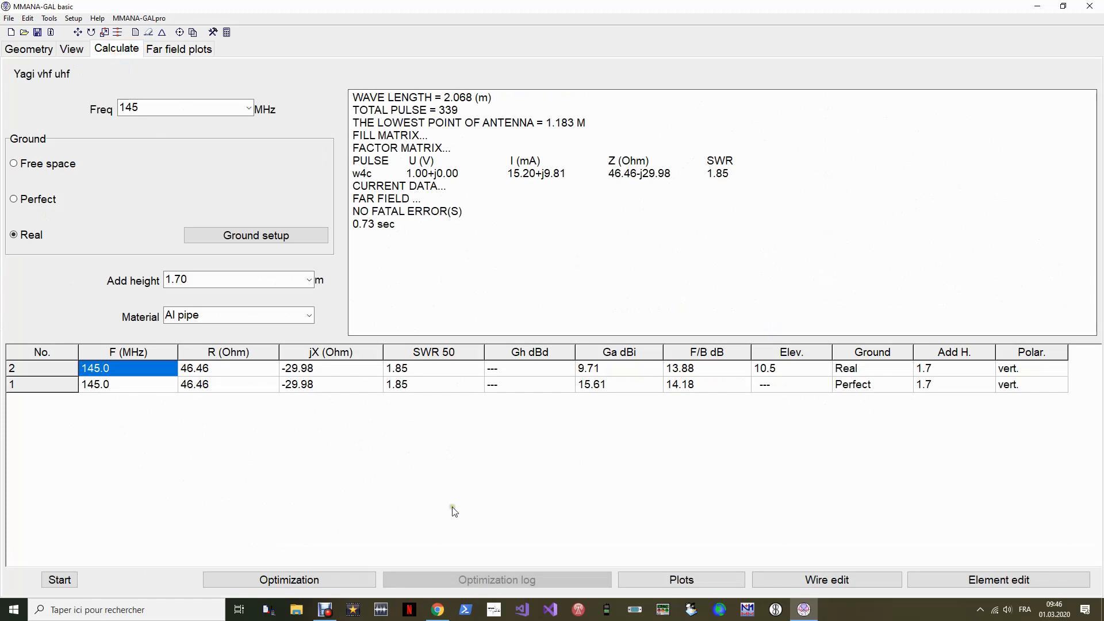
pyautogui.moveTo(288, 280); pyautogui.dragTo(21, 286)
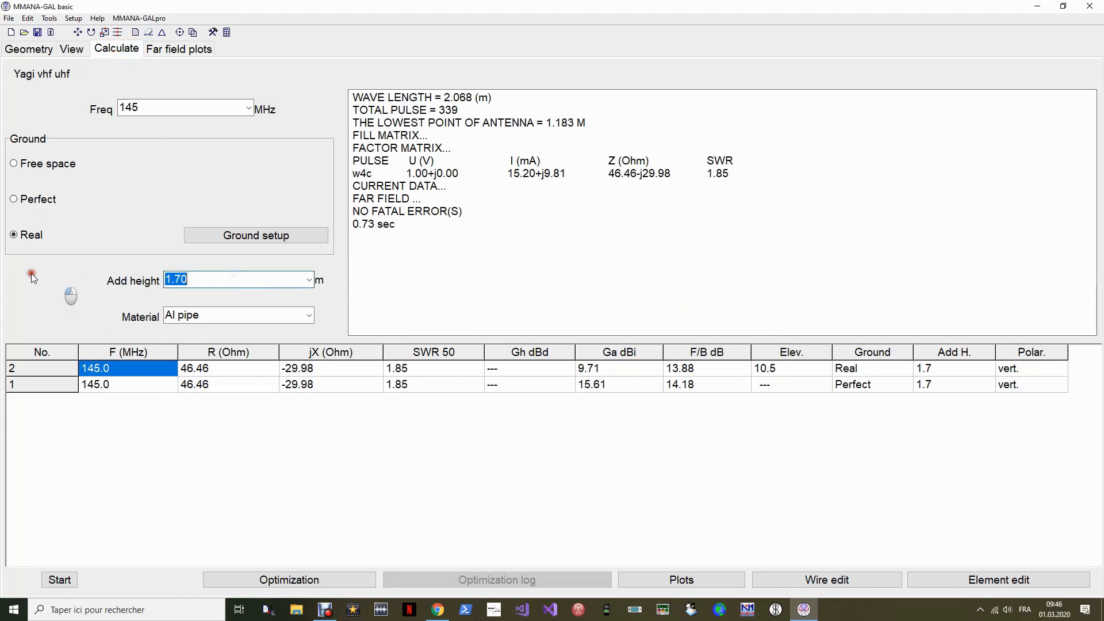
pyautogui.write('3')
pyautogui.press('Return')
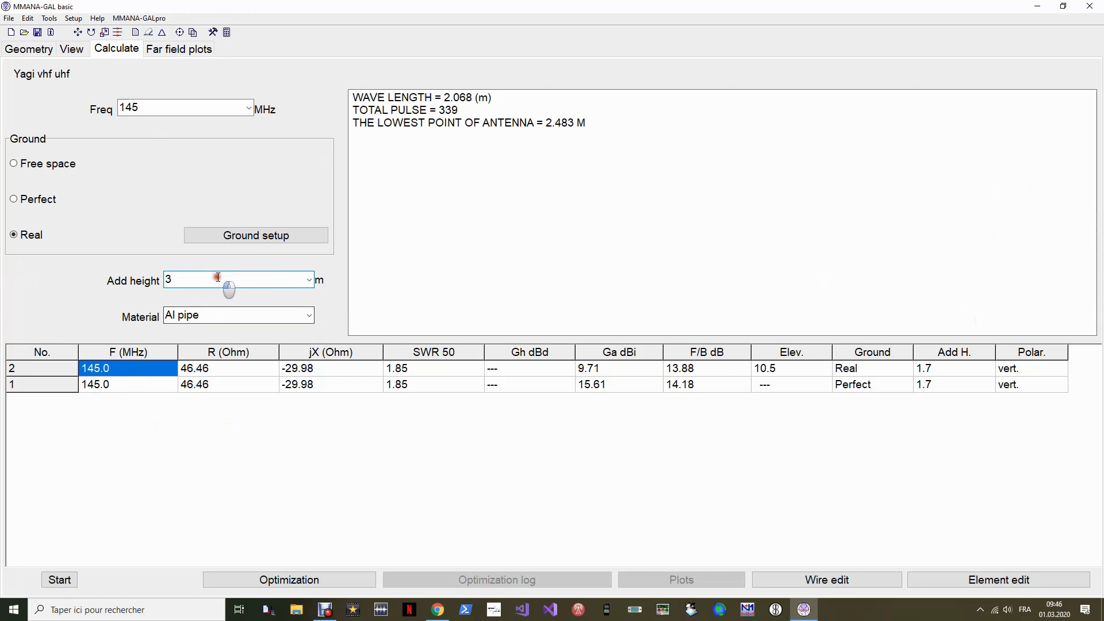
pyautogui.click(172, 164)
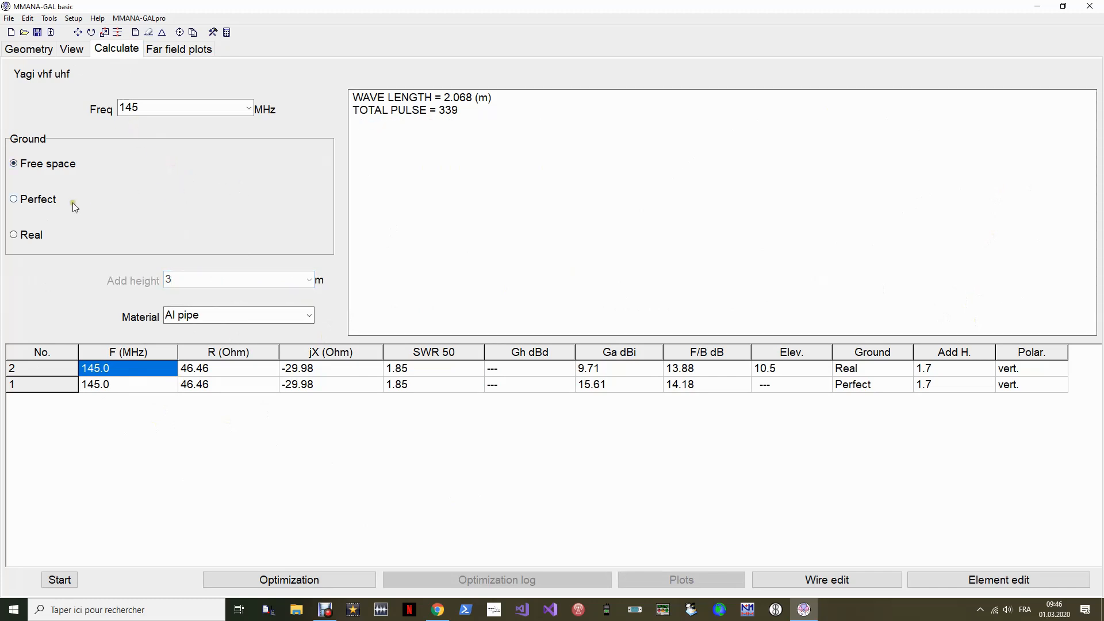
pyautogui.click(26, 236)
pyautogui.click(60, 580)
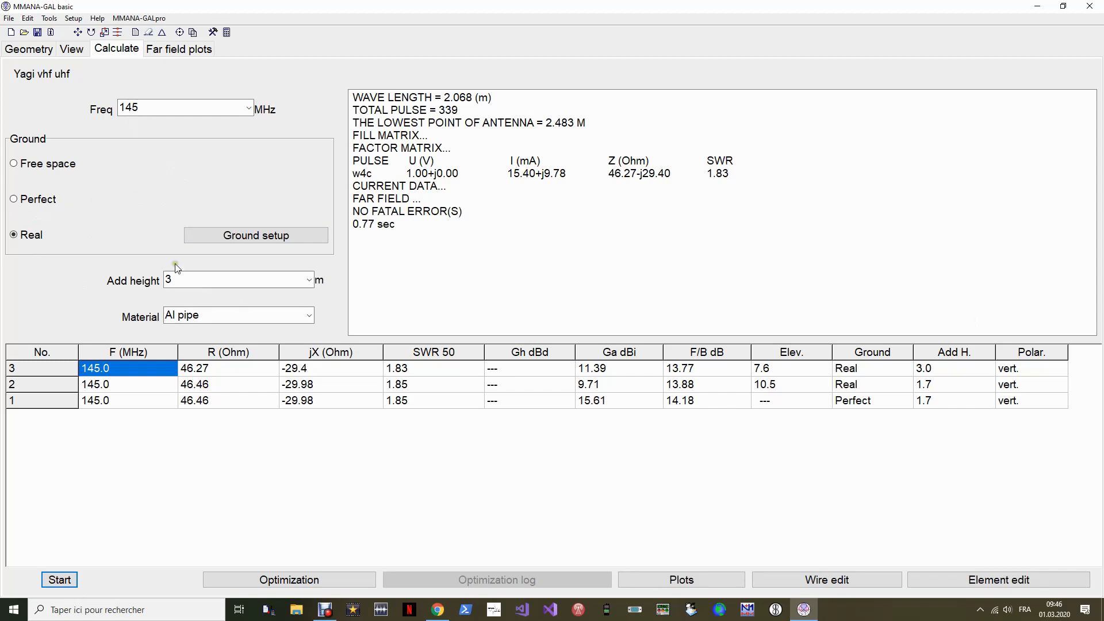
# Step: Set the frequency to 433 MHz in both the calculation settings and the antenna geometry
pyautogui.moveTo(189, 109); pyautogui.dragTo(45, 91)
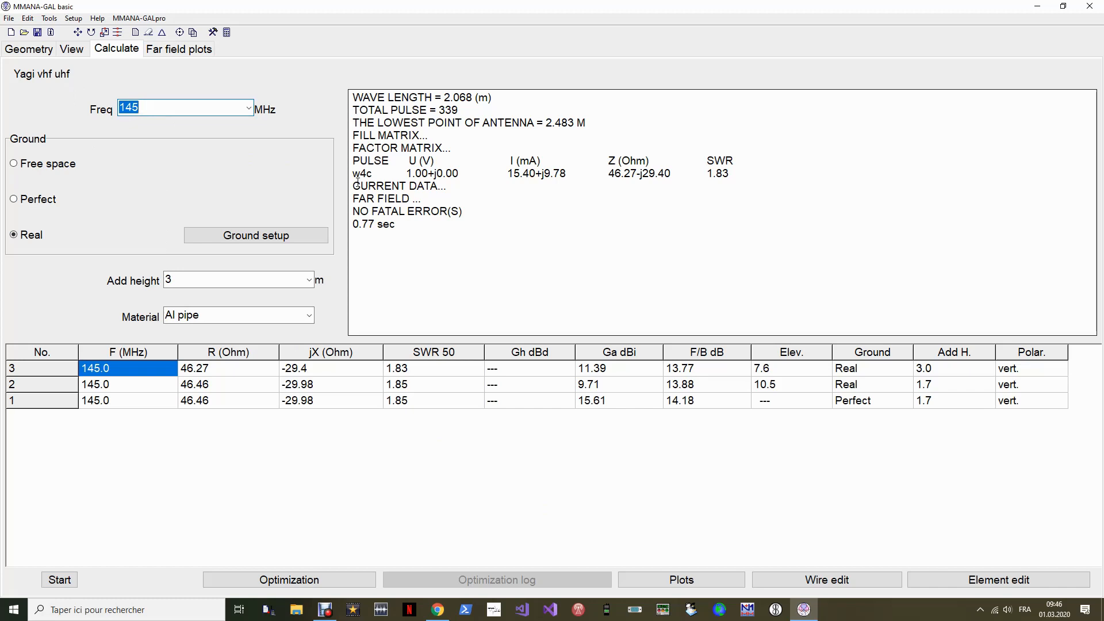
pyautogui.write('433')
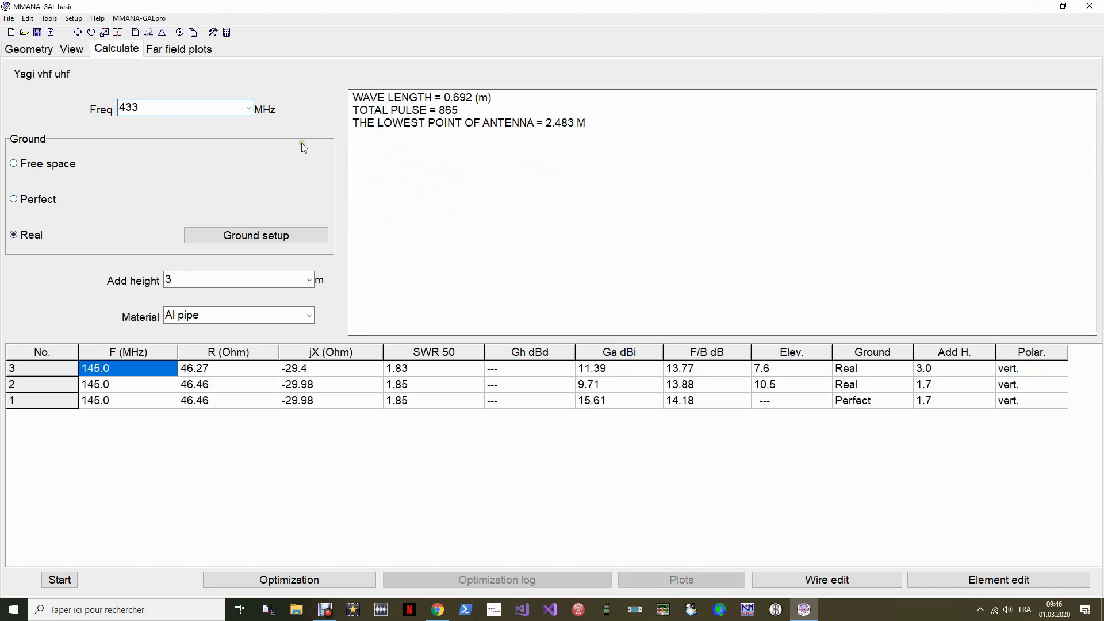
pyautogui.click(22, 49)
pyautogui.click(742, 72)
pyautogui.write('4')
pyautogui.press('BackSpace')
pyautogui.write('433')
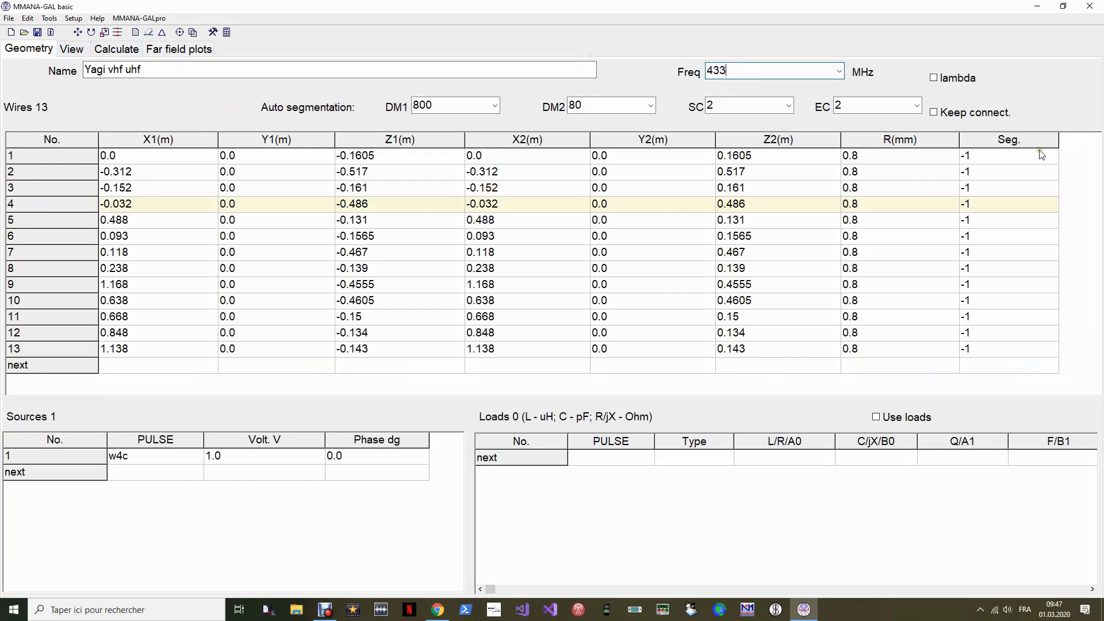
# Step: Check the antenna's wire view and run the 433 MHz calculation over real ground
pyautogui.click(64, 51)
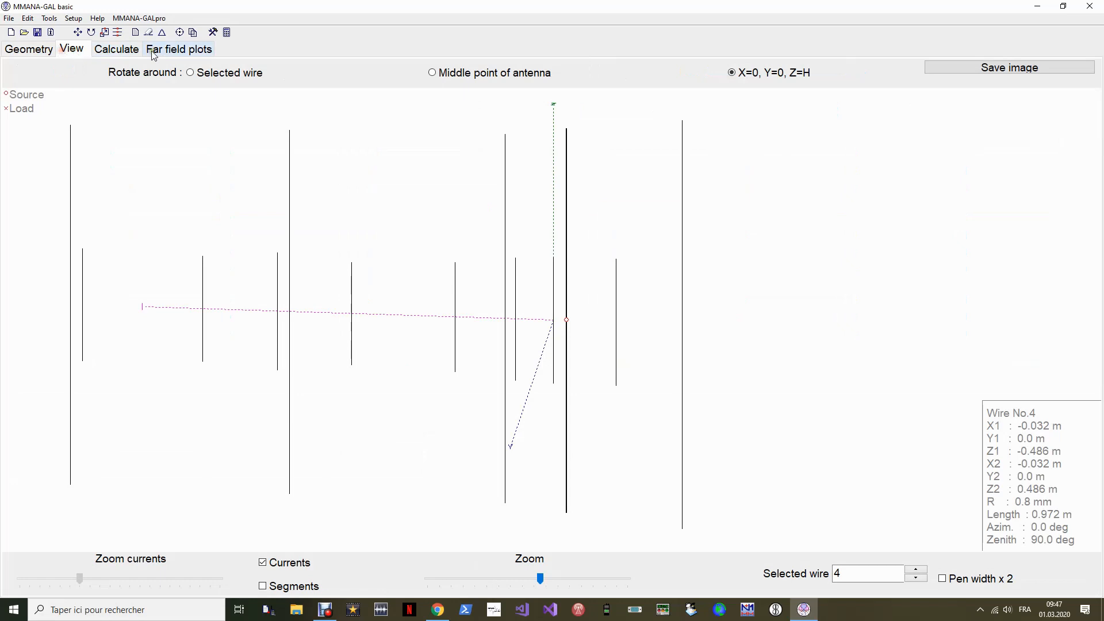
pyautogui.click(117, 49)
pyautogui.click(157, 106)
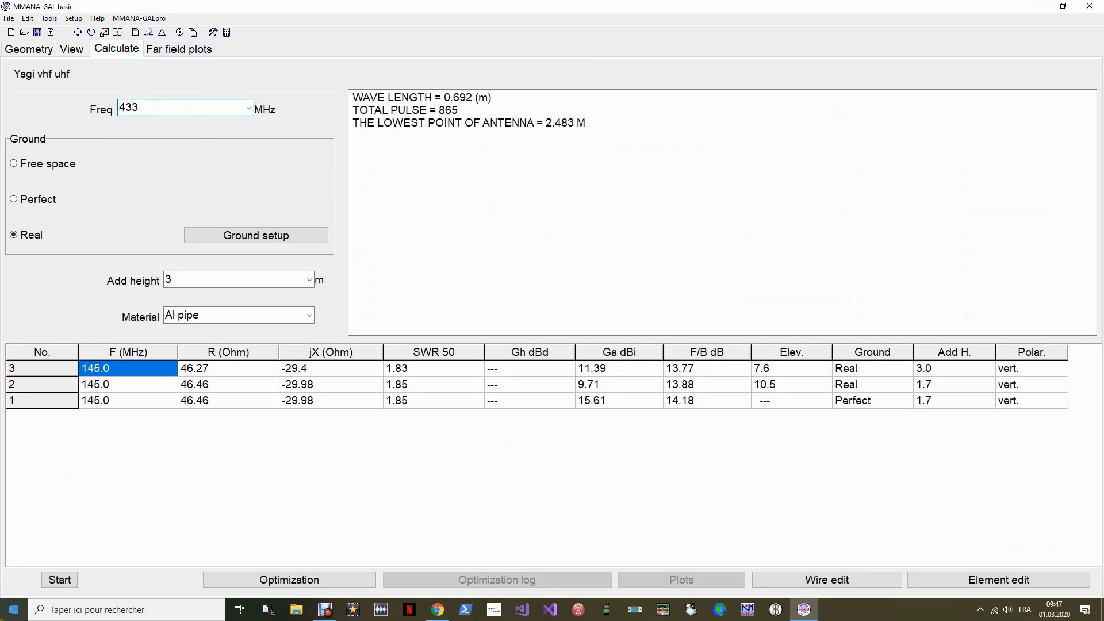
pyautogui.click(57, 580)
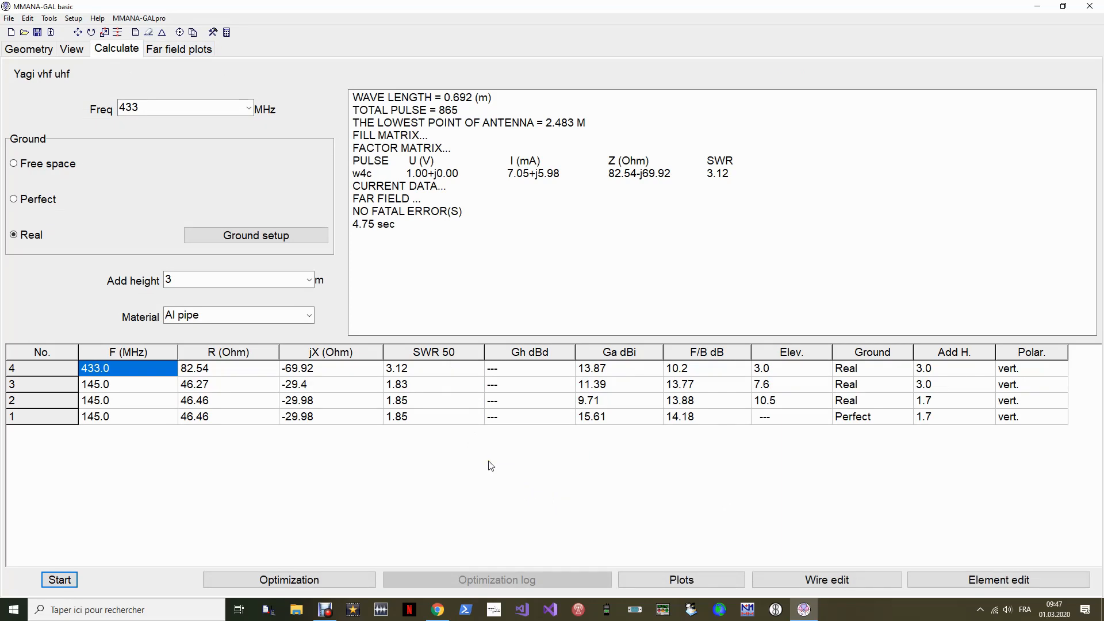
# Step: Examine the 433 MHz elevation pattern at the side lobe near 10 degrees and review the resistance result
pyautogui.click(199, 55)
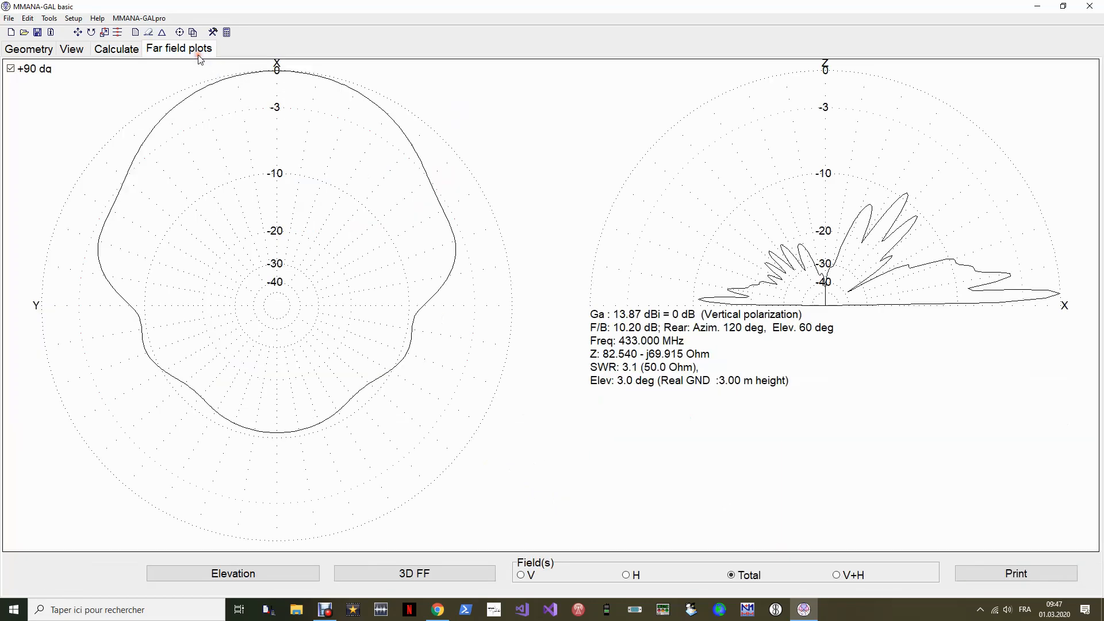
pyautogui.moveTo(1003, 296)
pyautogui.mouseDown()
pyautogui.moveTo(1040, 297)
pyautogui.moveTo(1018, 271)
pyautogui.moveTo(1002, 279)
pyautogui.moveTo(1009, 273)
pyautogui.mouseUp()
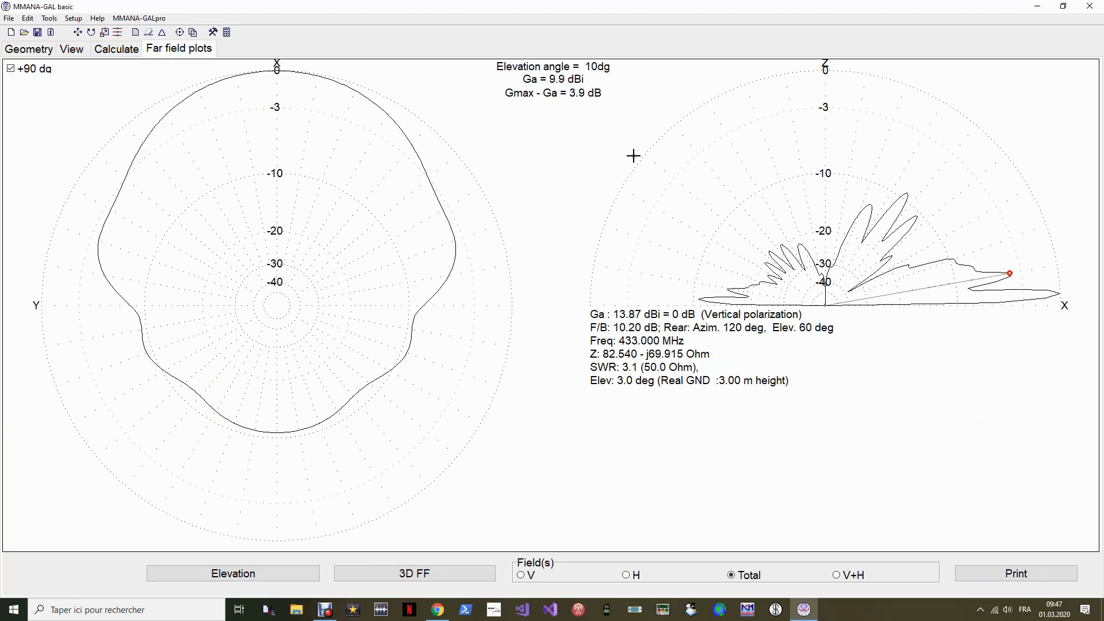
pyautogui.click(114, 52)
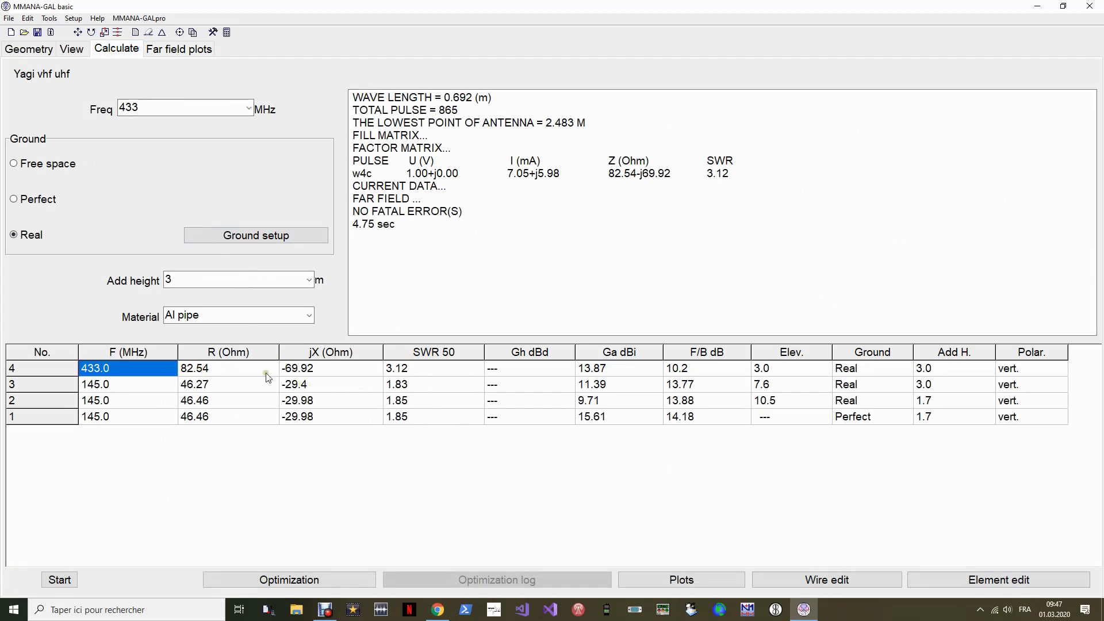
pyautogui.click(196, 373)
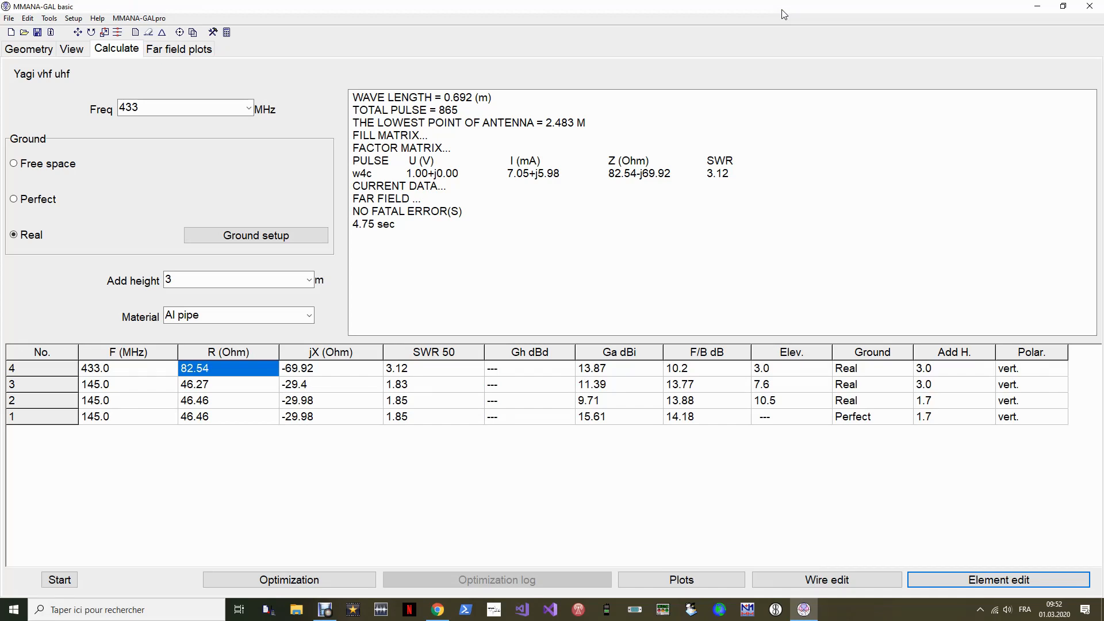
# Step: Compare the radii in the element table with the 8 mm length column of the web dimension table in Chrome
pyautogui.click(1026, 581)
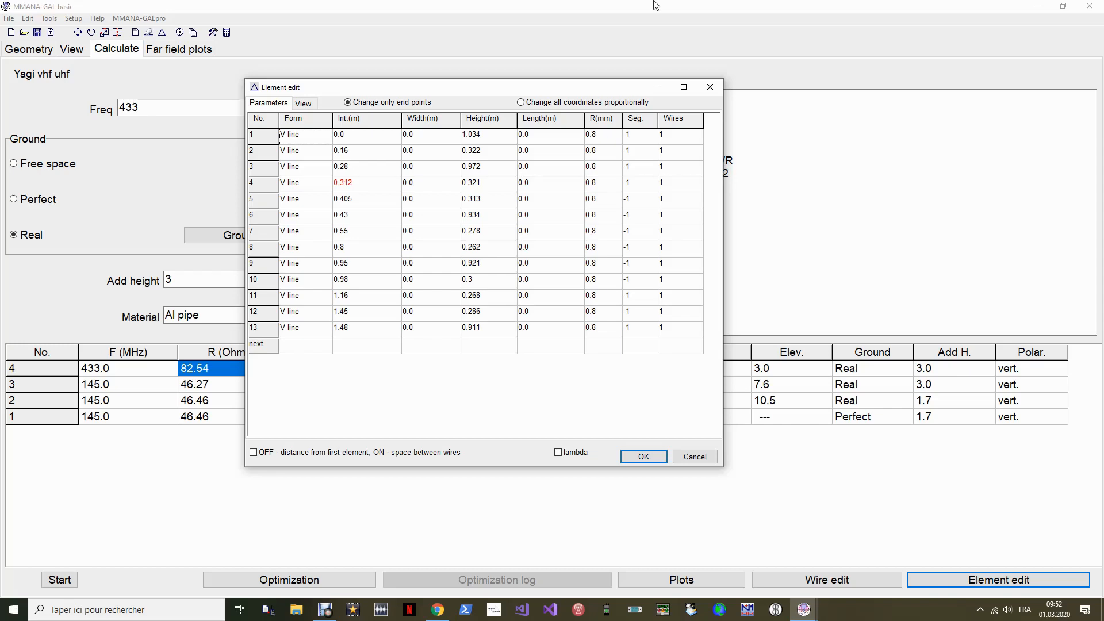
pyautogui.click(696, 457)
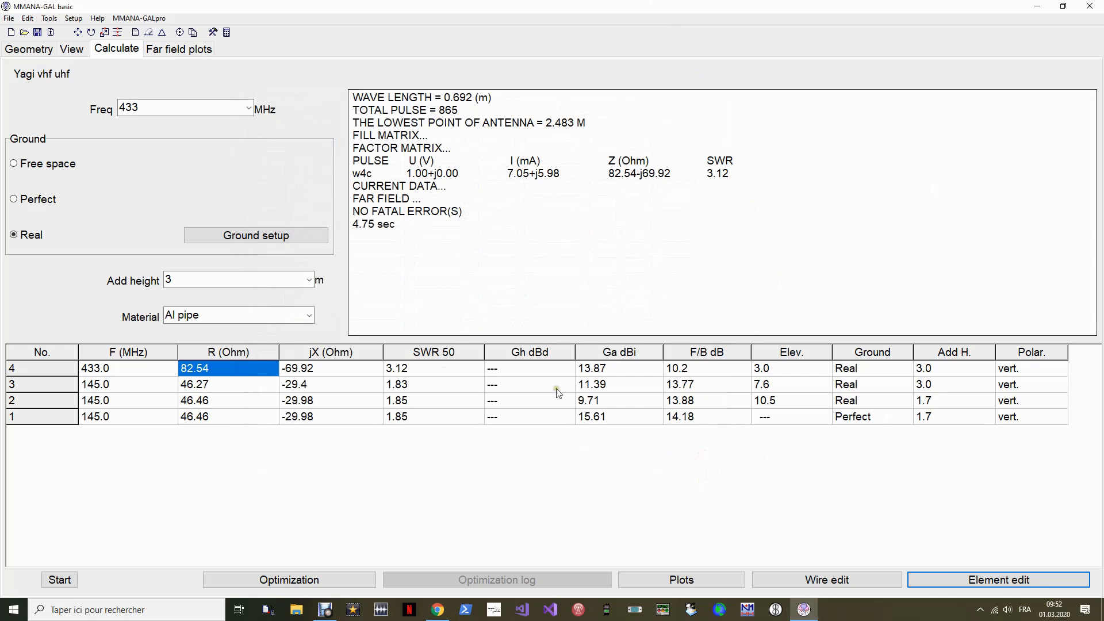
pyautogui.click(438, 609)
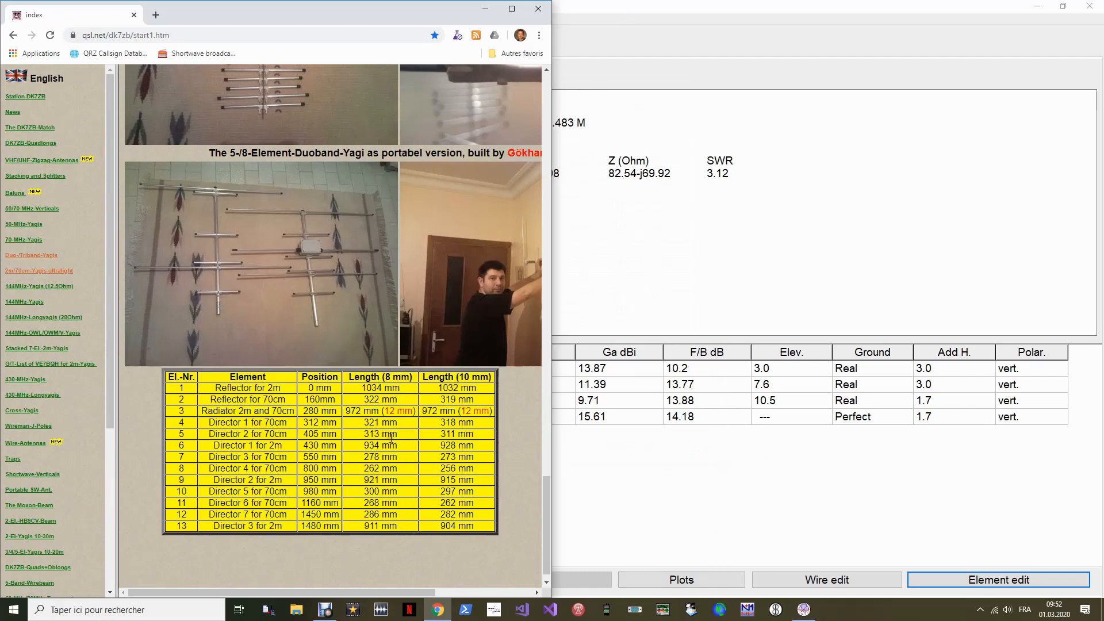
pyautogui.moveTo(343, 384); pyautogui.dragTo(416, 381)
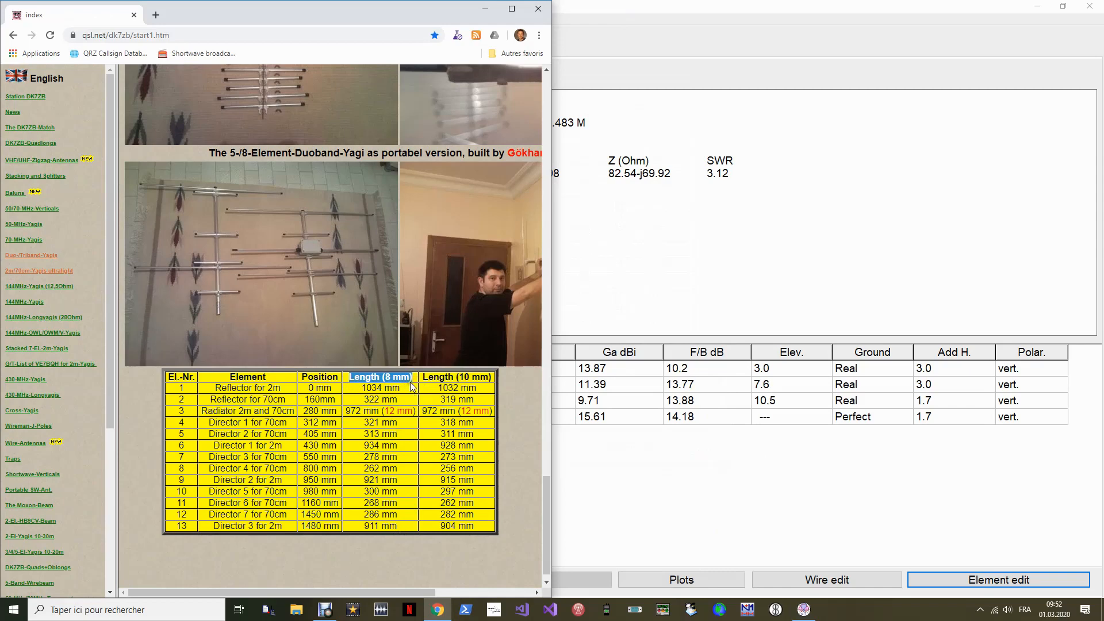
pyautogui.click(414, 382)
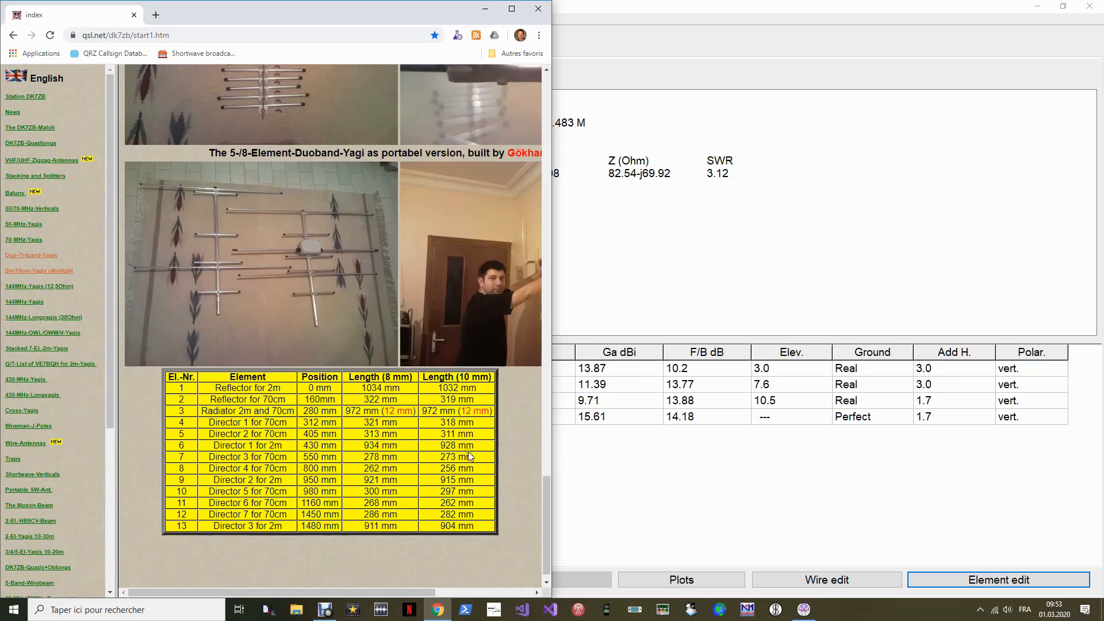
# Step: Place MMANA-GAL beside the browser and open the element table next to the web dimension table
pyautogui.click(1007, 580)
pyautogui.click(1007, 581)
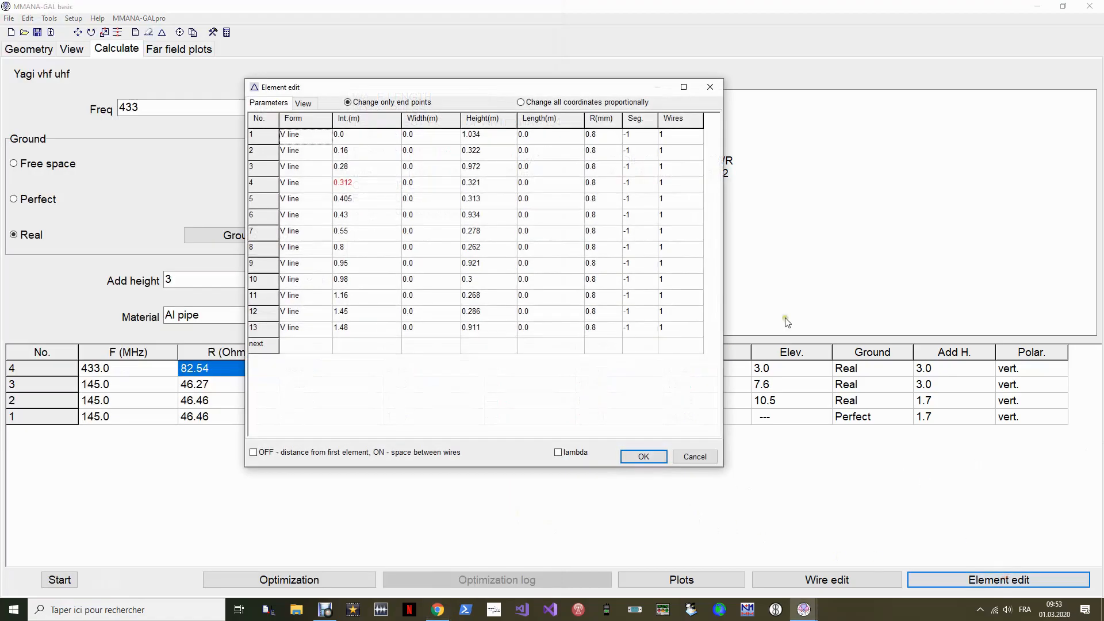
pyautogui.click(710, 88)
pyautogui.moveTo(643, 6); pyautogui.dragTo(1102, 111)
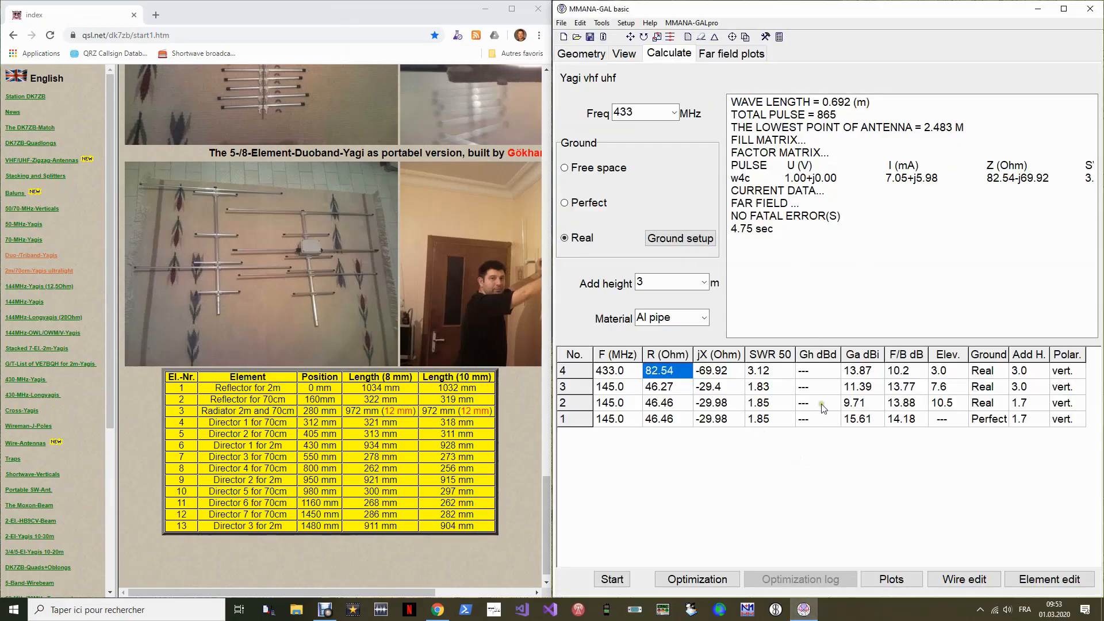
pyautogui.click(1047, 581)
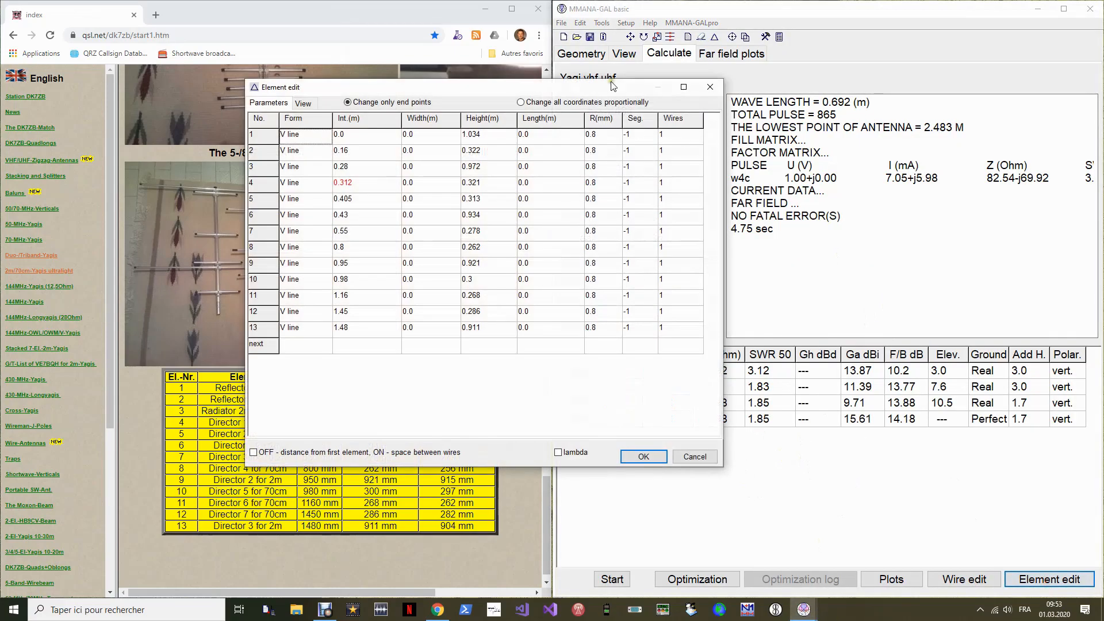
pyautogui.moveTo(611, 87); pyautogui.dragTo(943, 92)
# Step: Set the radius to 4.0 mm for every element in the table except the radiator in row 3
pyautogui.click(935, 139)
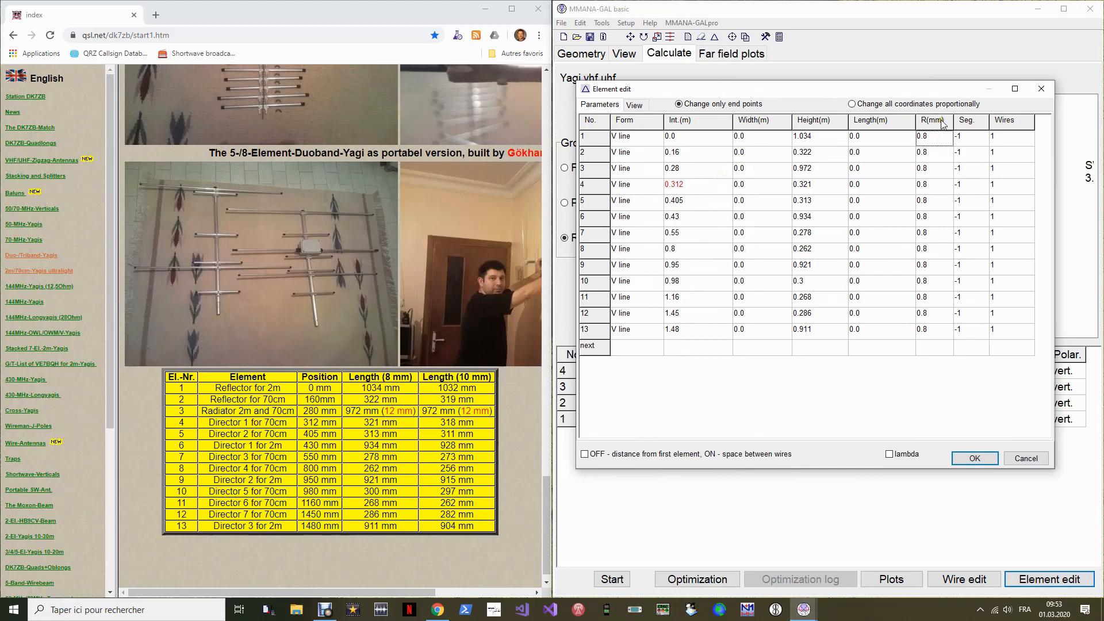
pyautogui.click(940, 137)
pyautogui.write('4.0')
pyautogui.click(937, 153)
pyautogui.write('4.0')
pyautogui.click(935, 190)
pyautogui.write('4.0')
pyautogui.click(934, 218)
pyautogui.click(935, 203)
pyautogui.write('4.0')
pyautogui.press('Return')
pyautogui.click(930, 234)
pyautogui.click(930, 234)
pyautogui.write('4.0')
pyautogui.click(934, 250)
pyautogui.write('4.0')
pyautogui.click(932, 266)
pyautogui.write('4.0')
pyautogui.click(931, 282)
pyautogui.write('4.0')
pyautogui.click(932, 298)
pyautogui.write('4.0')
pyautogui.click(931, 314)
pyautogui.write('4.0')
pyautogui.click(932, 331)
pyautogui.write('4.0')
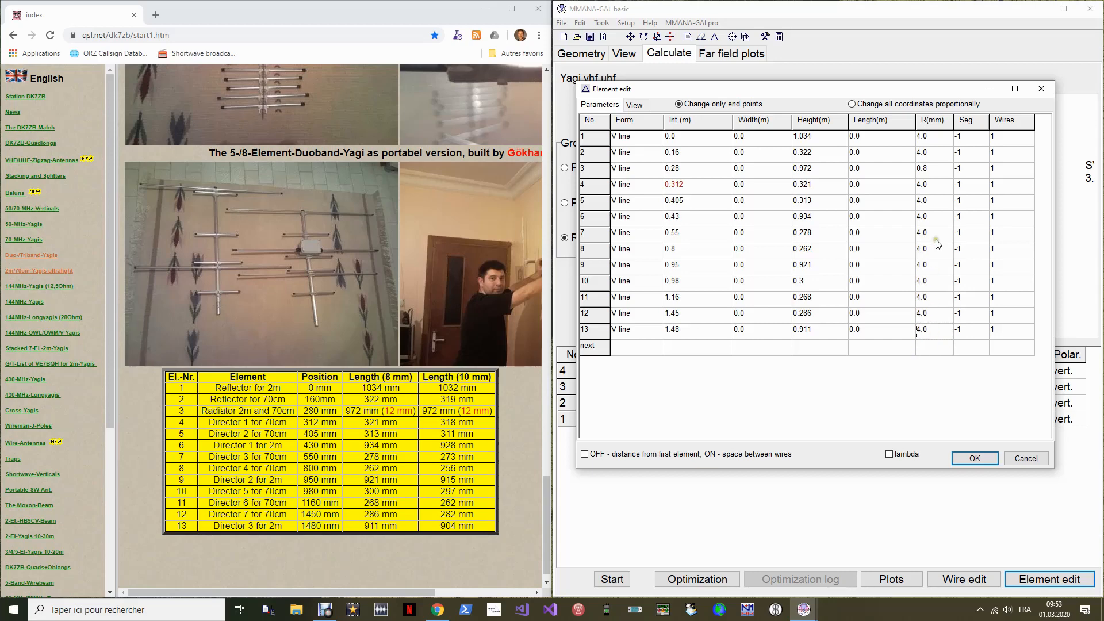
# Step: Set the row 3 radiator's radius to 6.0 mm, accept the element table and maximise the MMANA-GAL window
pyautogui.click(932, 172)
pyautogui.click(936, 171)
pyautogui.write('6.0')
pyautogui.click(978, 459)
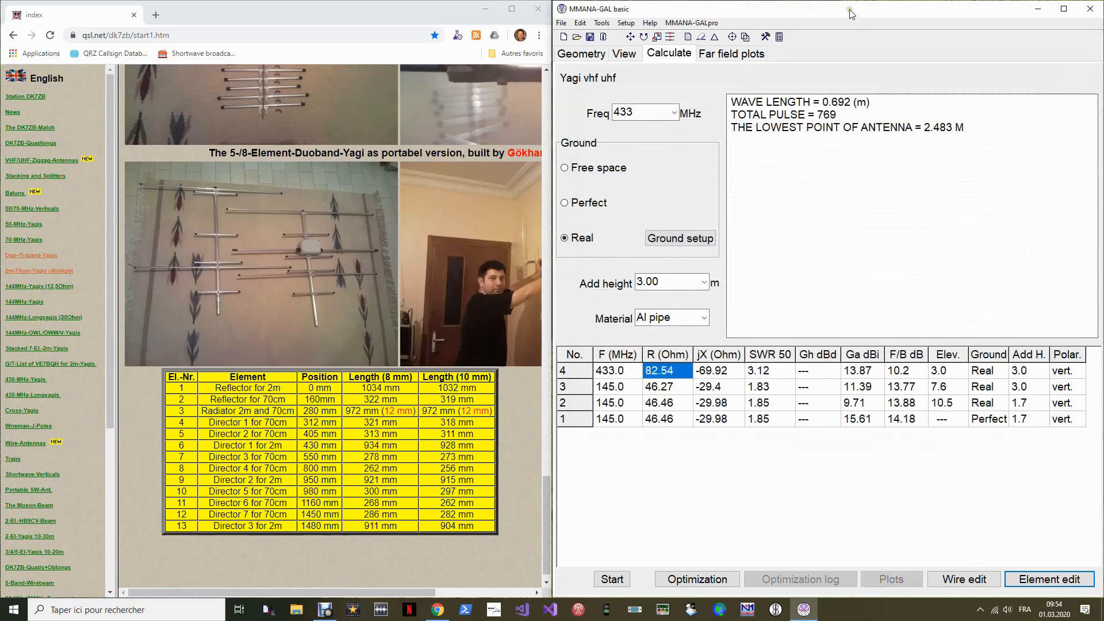
pyautogui.click(1065, 9)
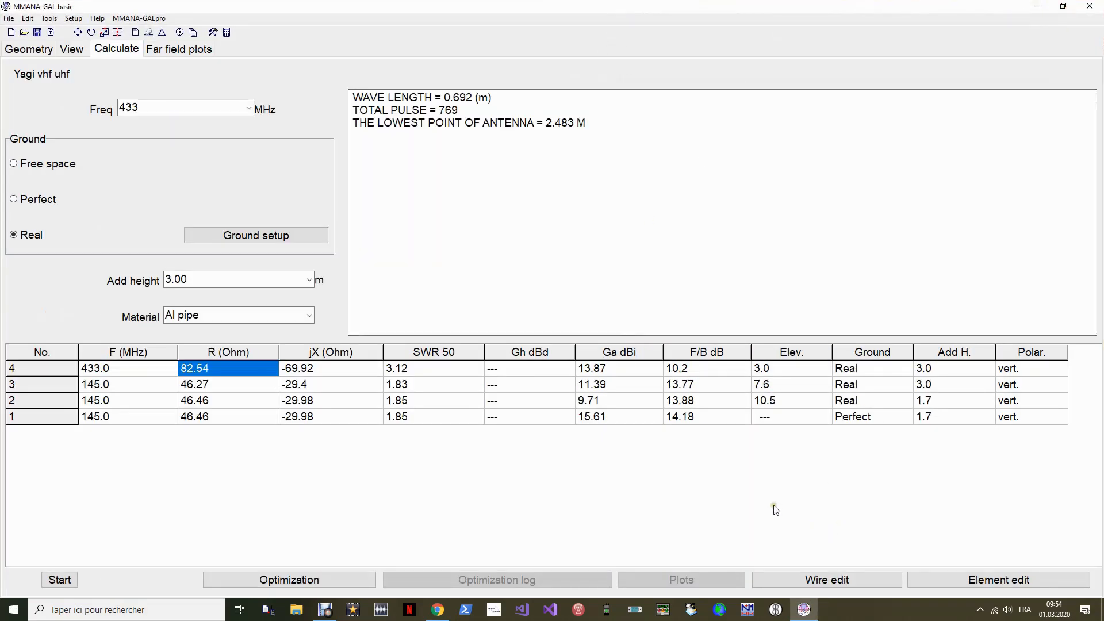
# Step: Set the frequency to 145 MHz and calculate the antenna over real ground
pyautogui.moveTo(167, 111); pyautogui.dragTo(66, 105)
pyautogui.write('145')
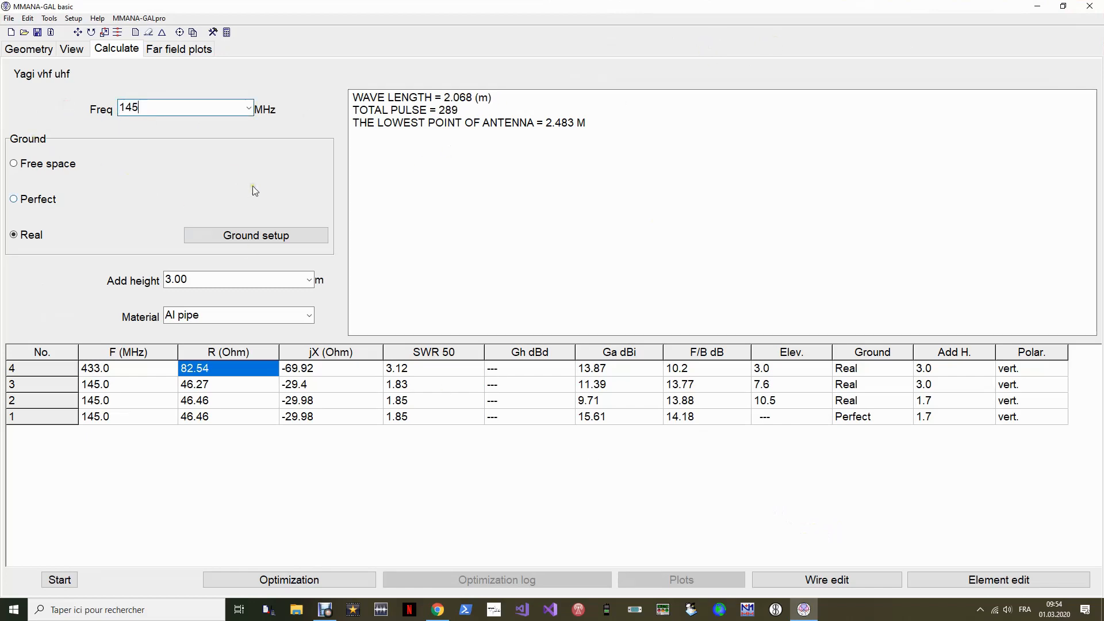
pyautogui.click(64, 584)
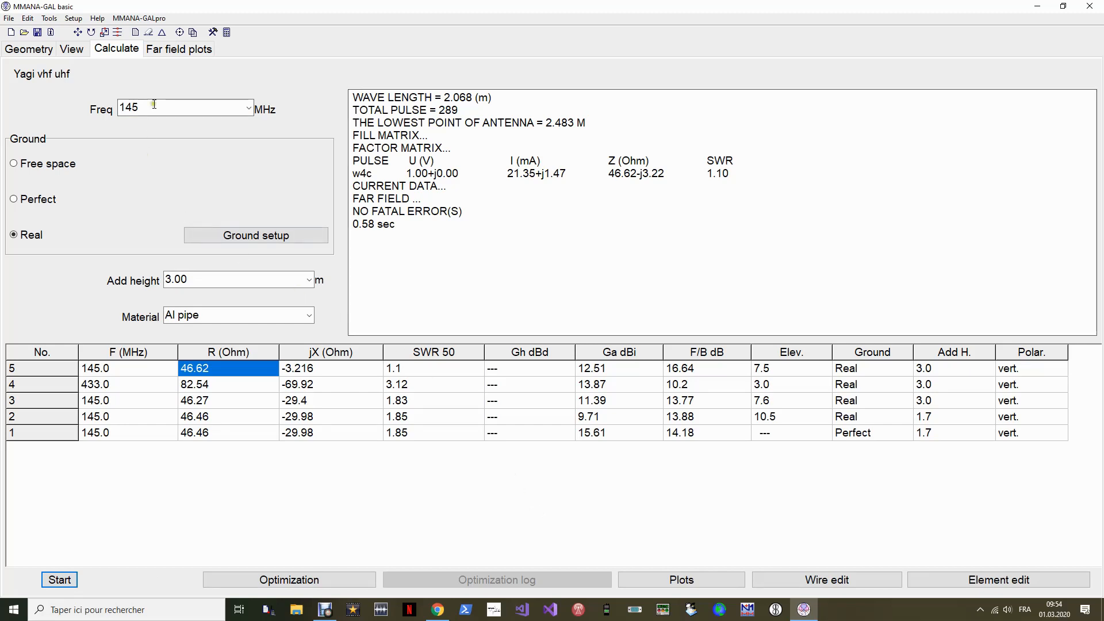
# Step: Read the gain along the main lobe in the 145 MHz elevation and azimuth plots
pyautogui.click(161, 55)
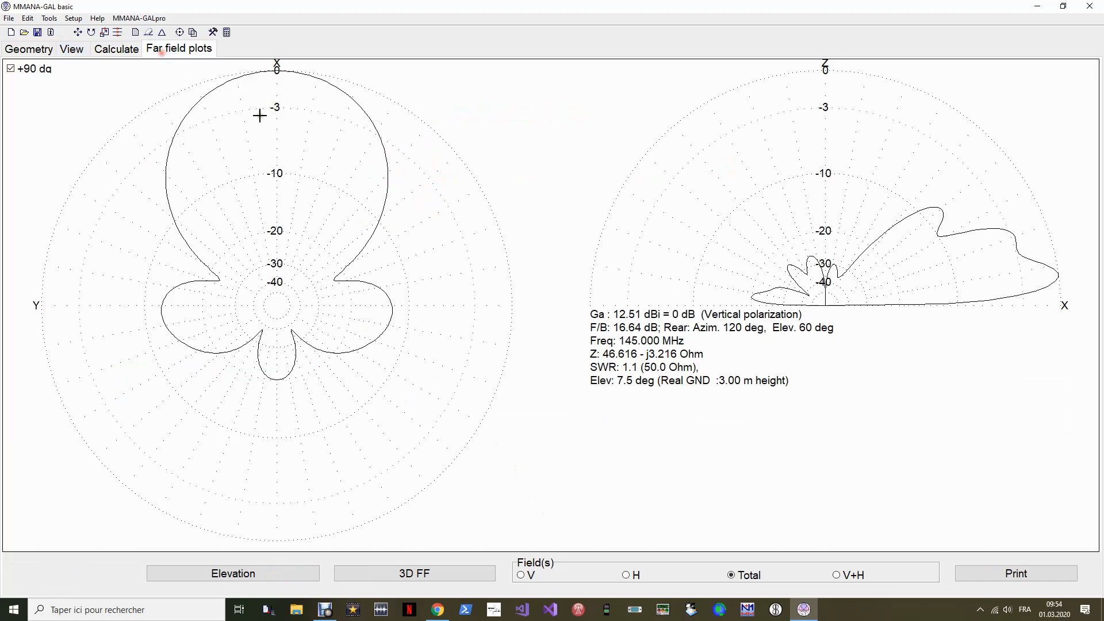
pyautogui.moveTo(1014, 275)
pyautogui.mouseDown()
pyautogui.moveTo(1023, 305)
pyautogui.moveTo(993, 241)
pyautogui.moveTo(1022, 274)
pyautogui.moveTo(1043, 273)
pyautogui.mouseUp()
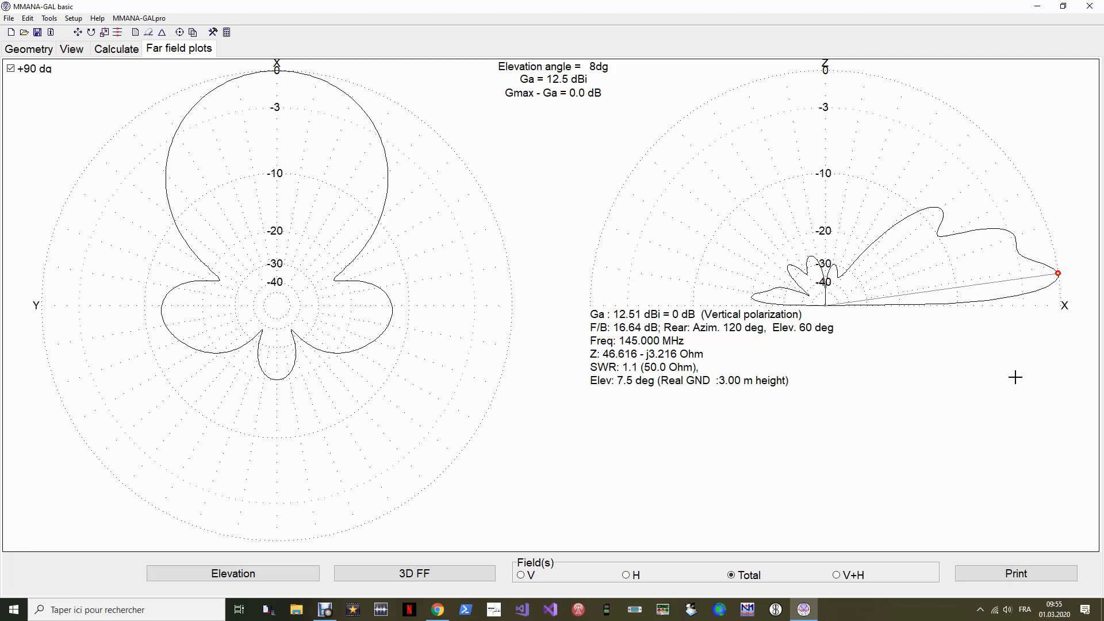
pyautogui.moveTo(219, 124); pyautogui.dragTo(273, 119)
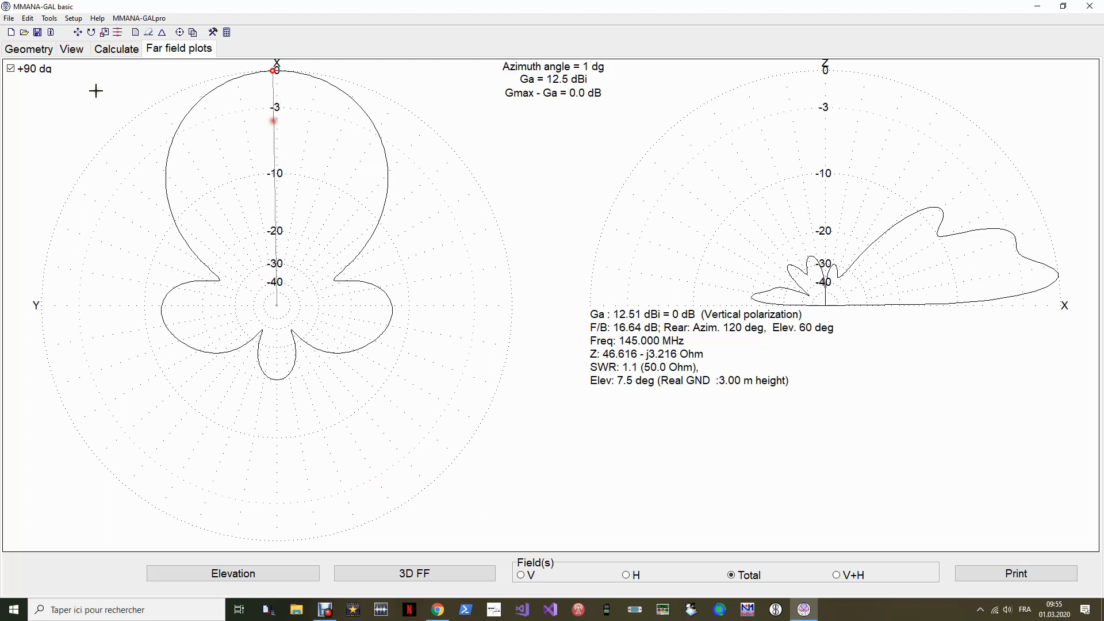
# Step: Turn off the azimuth plot's 90-degree rotation and read the gain along its main lobe
pyautogui.click(38, 73)
pyautogui.click(461, 299)
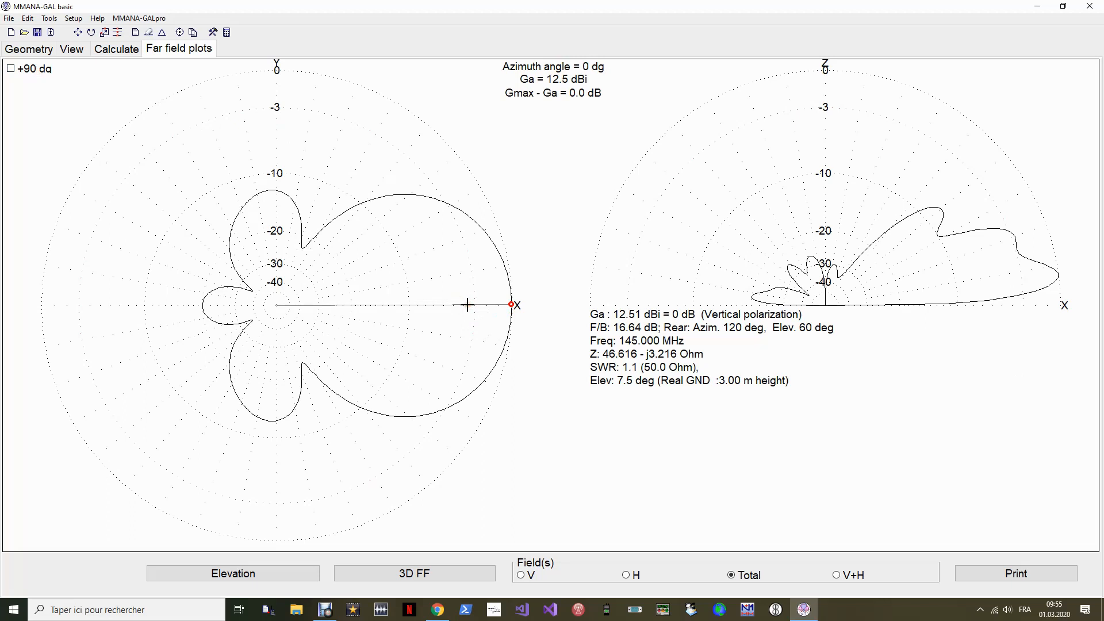
pyautogui.moveTo(492, 261); pyautogui.dragTo(497, 304)
# Step: Set the frequency to 433 MHz and calculate the antenna over real ground
pyautogui.click(114, 50)
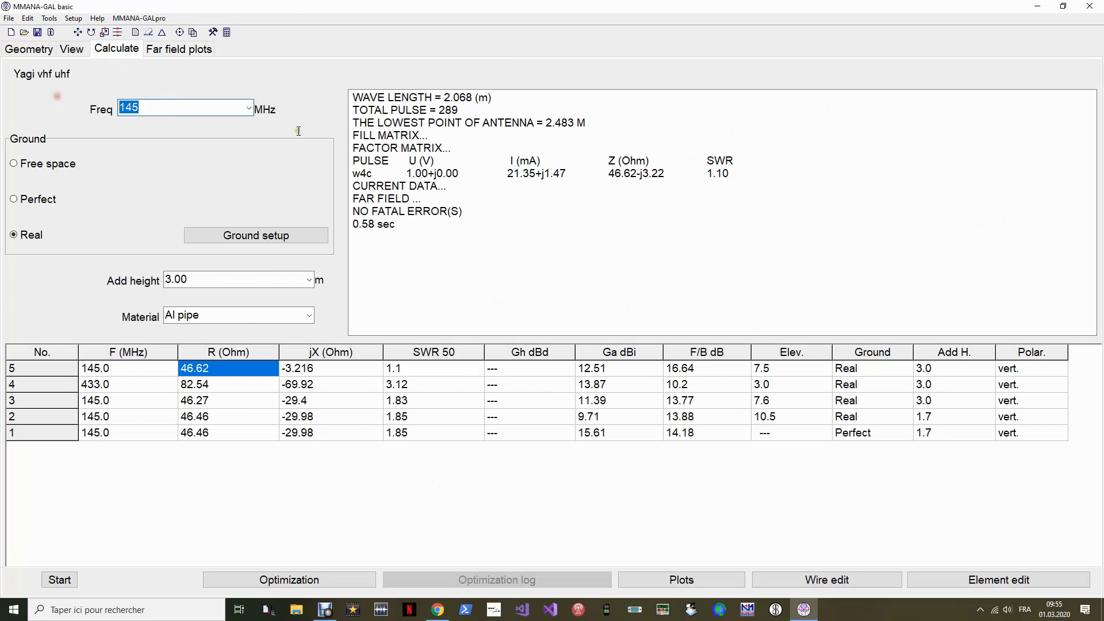
pyautogui.write('433')
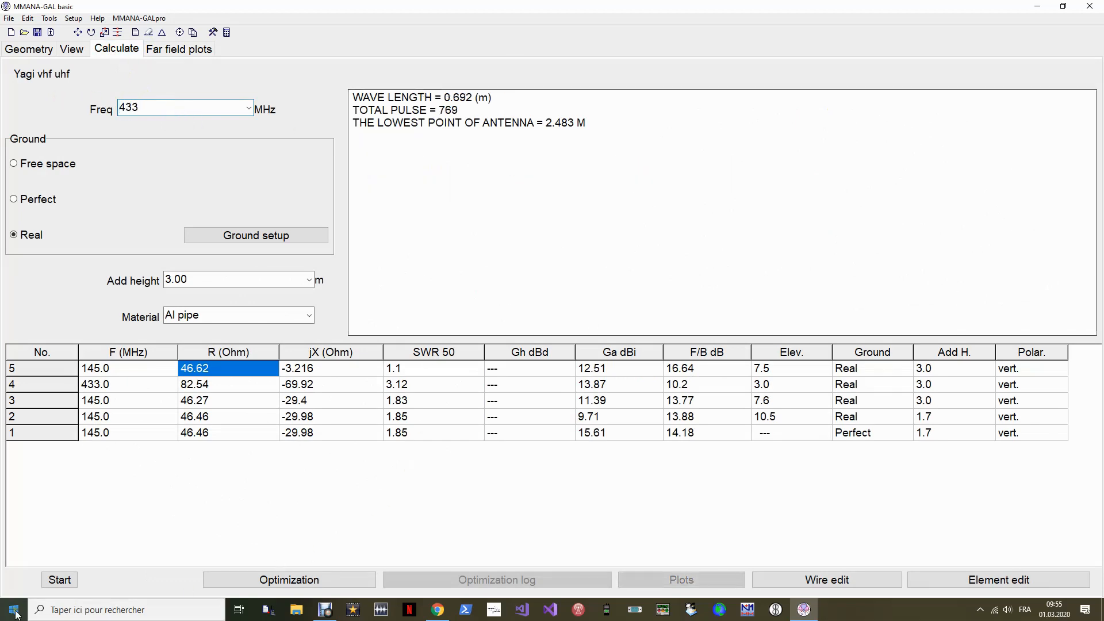
pyautogui.click(60, 580)
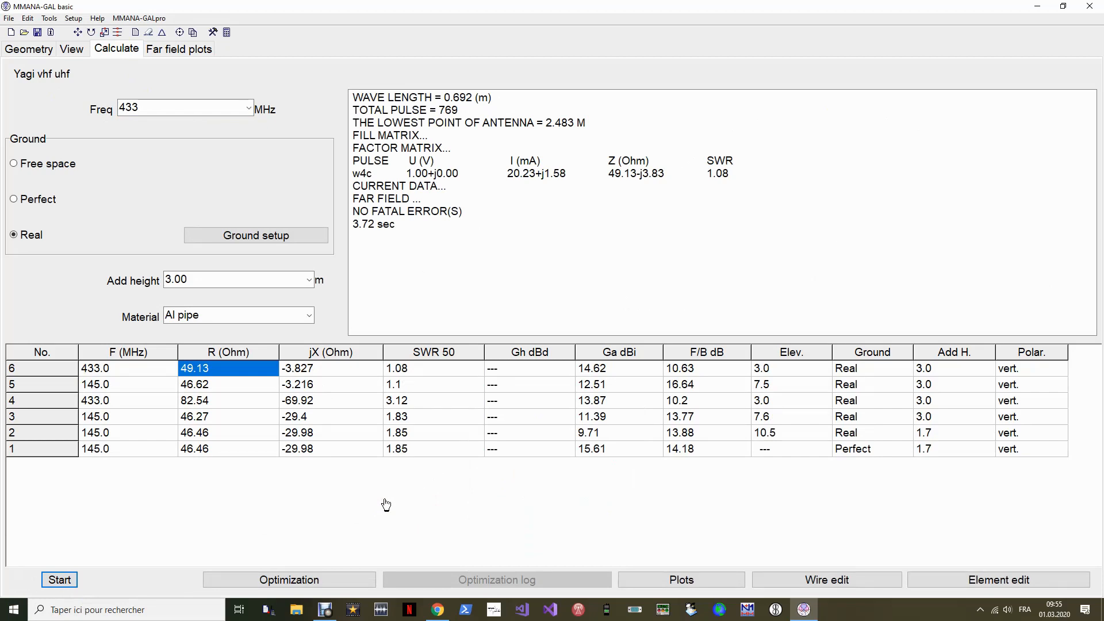
# Step: Examine the 433 MHz far-field plots and read the gain at the peak of the elevation main lobe
pyautogui.click(195, 49)
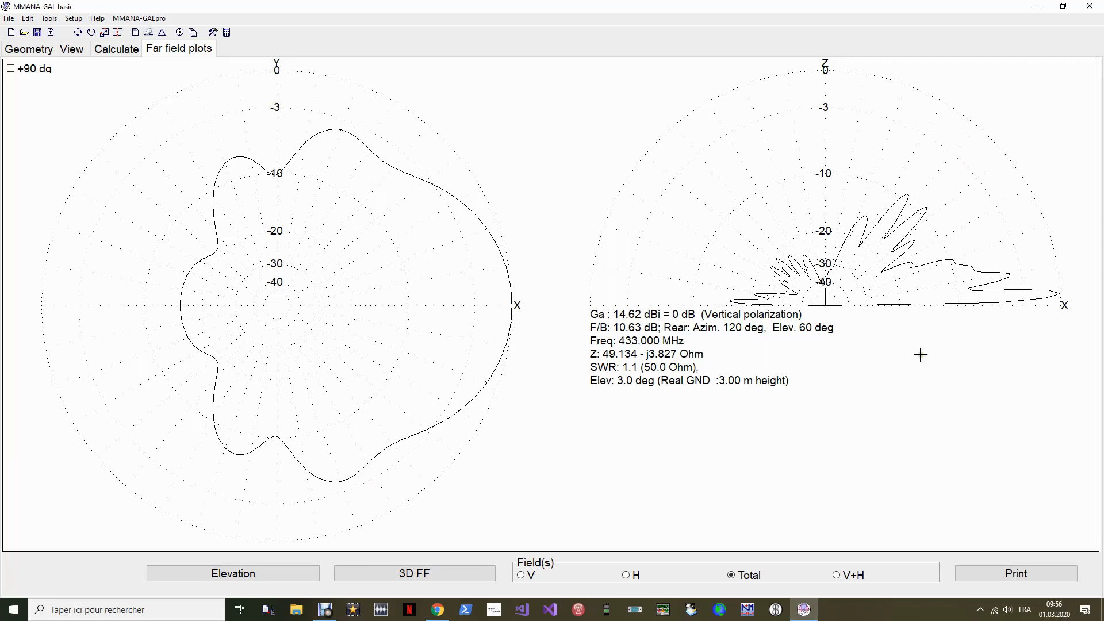
pyautogui.click(117, 51)
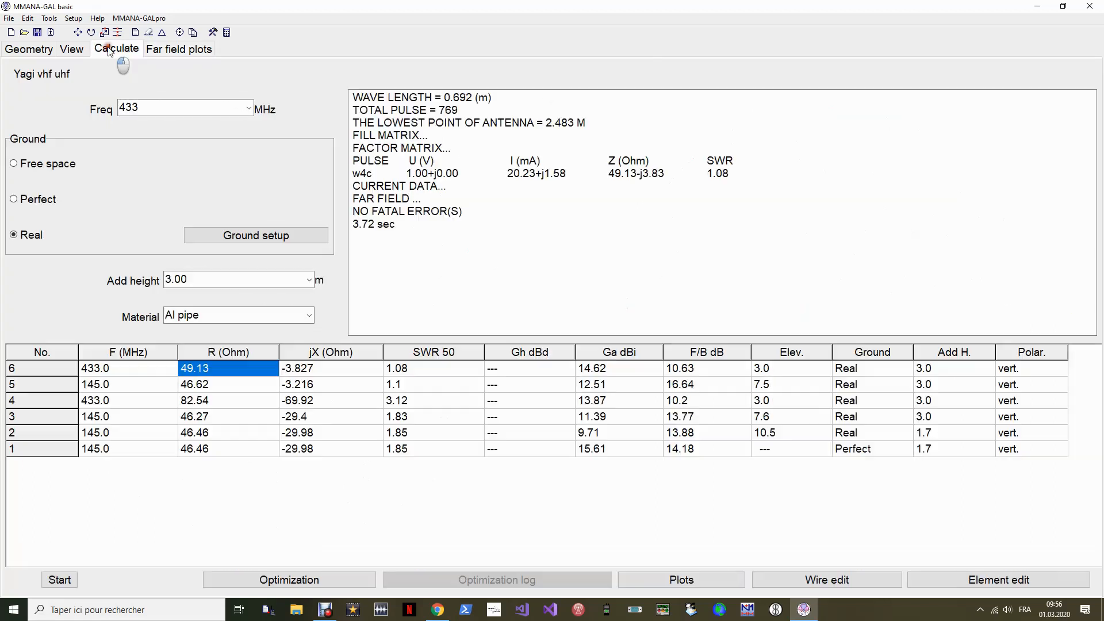
pyautogui.click(179, 50)
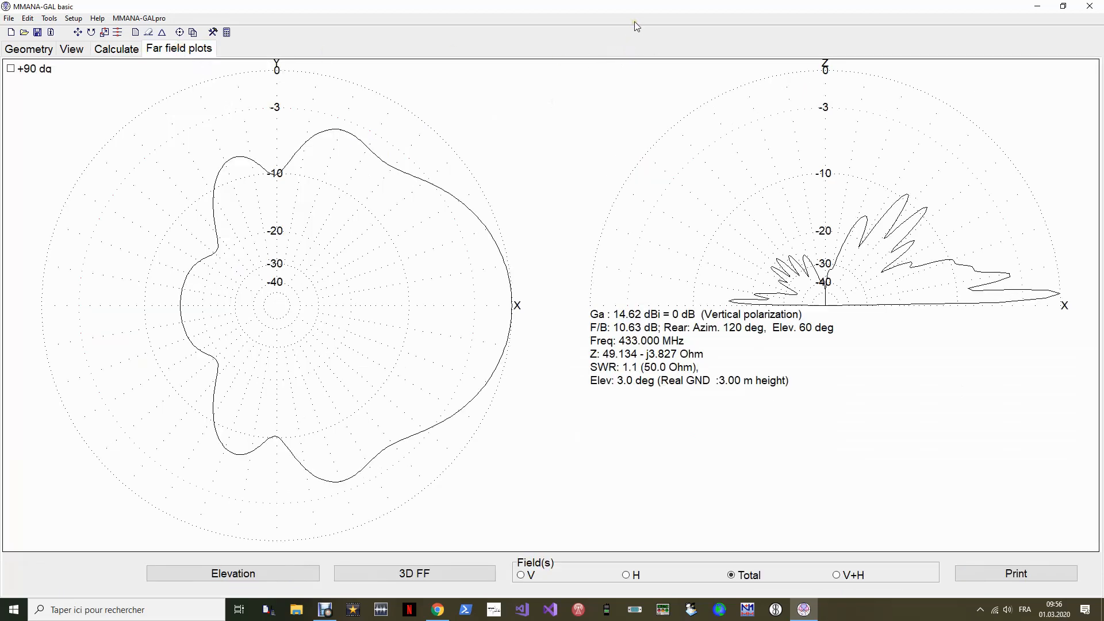
pyautogui.click(1034, 293)
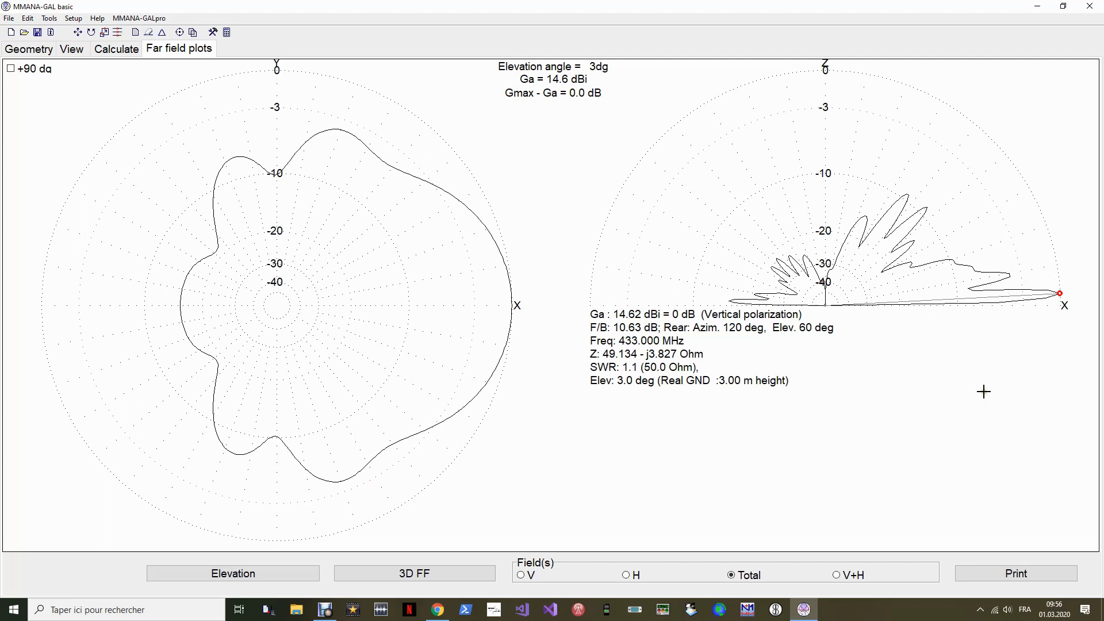
# Step: Compare the elevation angle, gain and front-to-back ratio of the latest 433 MHz and 145 MHz result rows
pyautogui.click(121, 51)
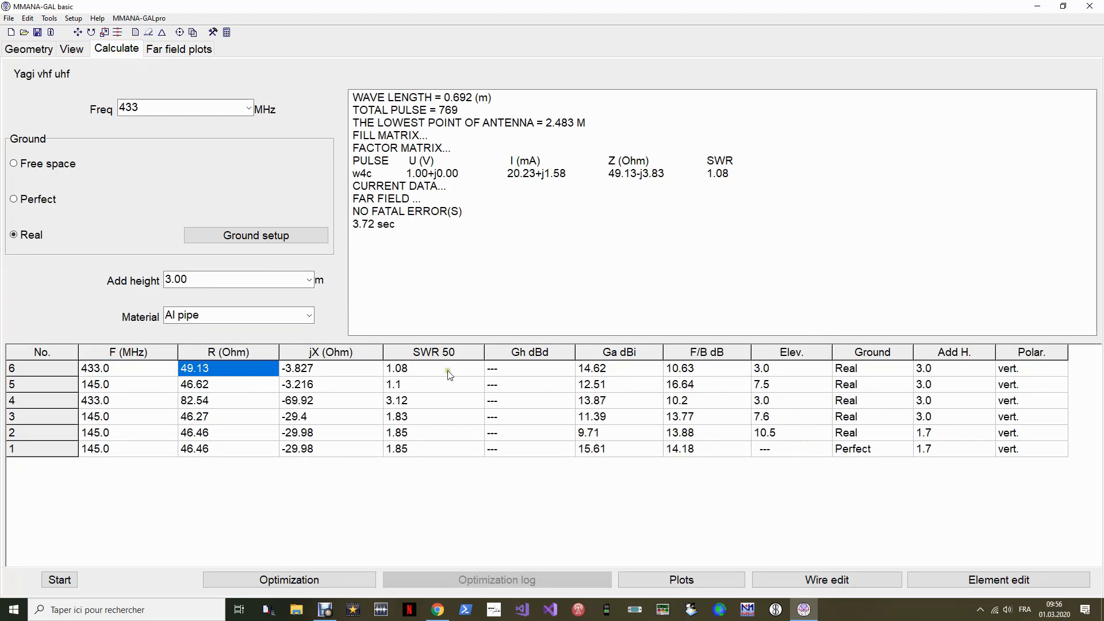
pyautogui.click(609, 371)
pyautogui.click(786, 374)
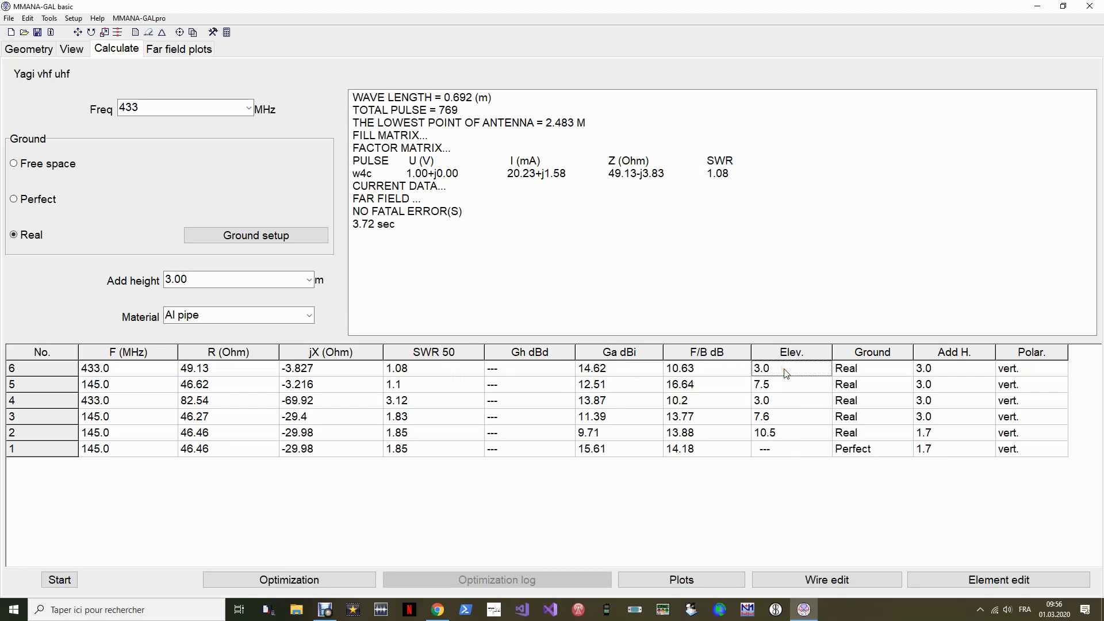
pyautogui.click(771, 383)
pyautogui.click(782, 370)
pyautogui.click(784, 383)
pyautogui.click(787, 373)
pyautogui.click(786, 385)
pyautogui.click(789, 370)
pyautogui.click(790, 384)
pyautogui.click(624, 368)
pyautogui.click(622, 385)
pyautogui.click(626, 369)
pyautogui.click(733, 375)
pyautogui.click(733, 381)
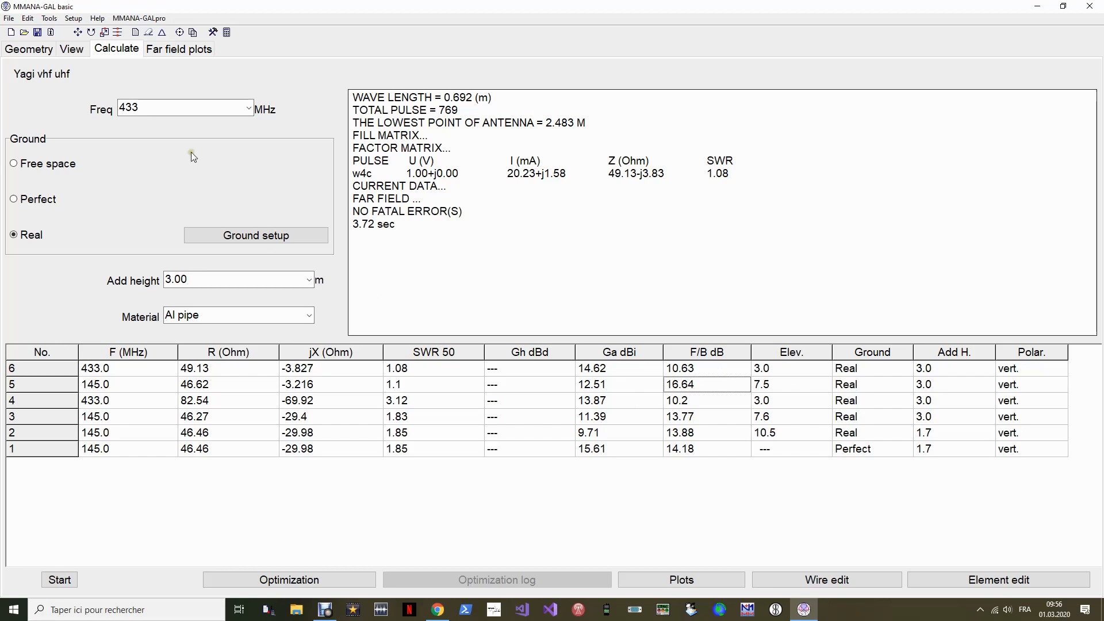
pyautogui.click(279, 164)
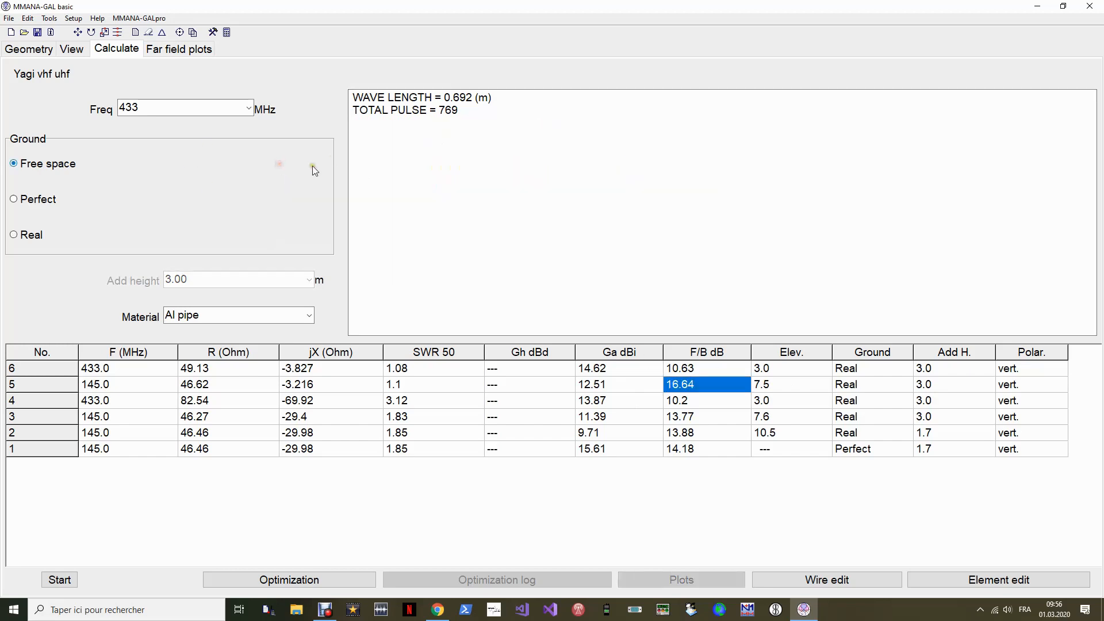
pyautogui.click(23, 235)
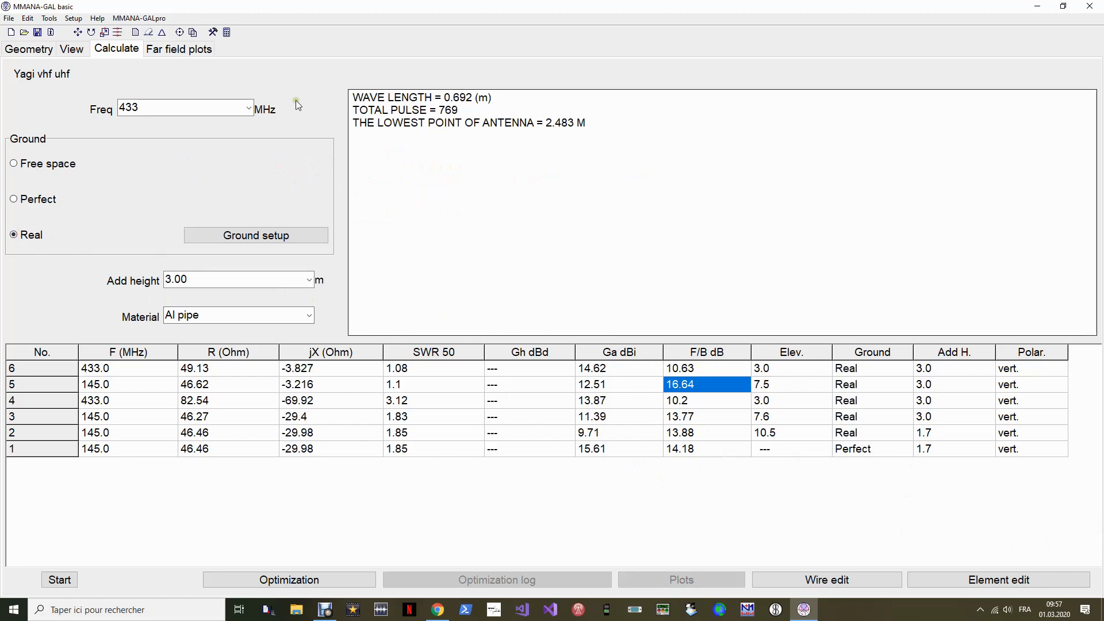
pyautogui.click(72, 48)
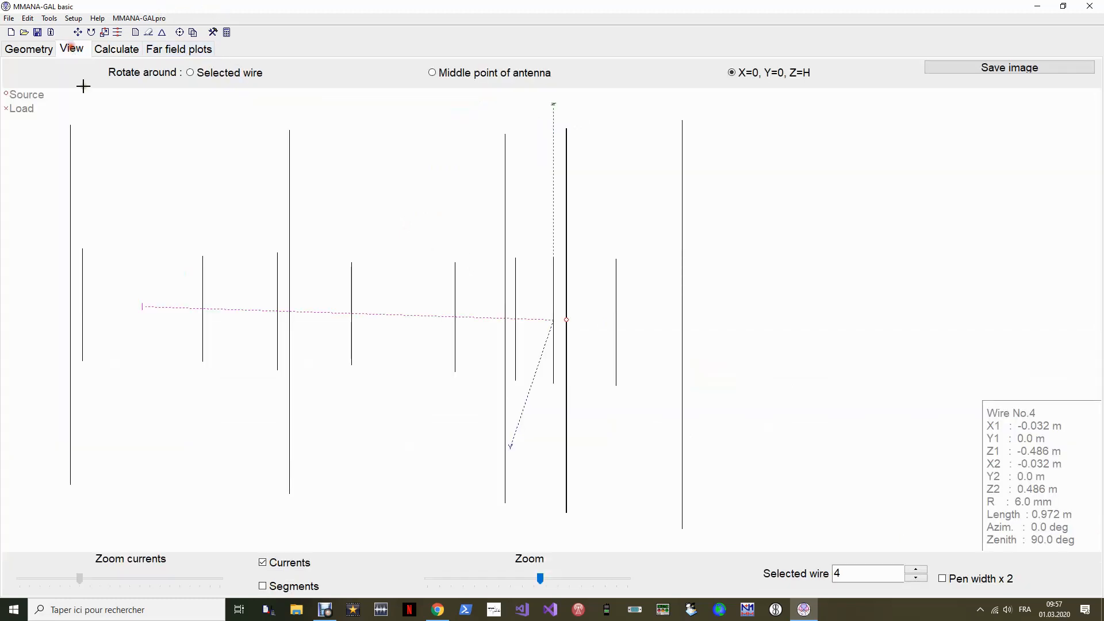
pyautogui.click(168, 53)
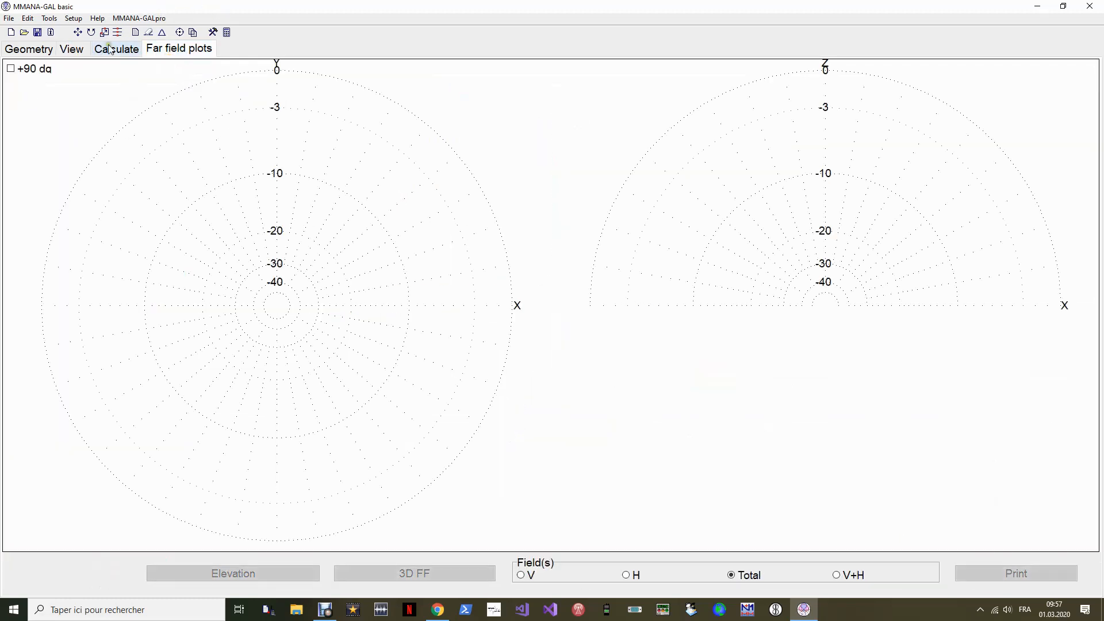
pyautogui.click(107, 49)
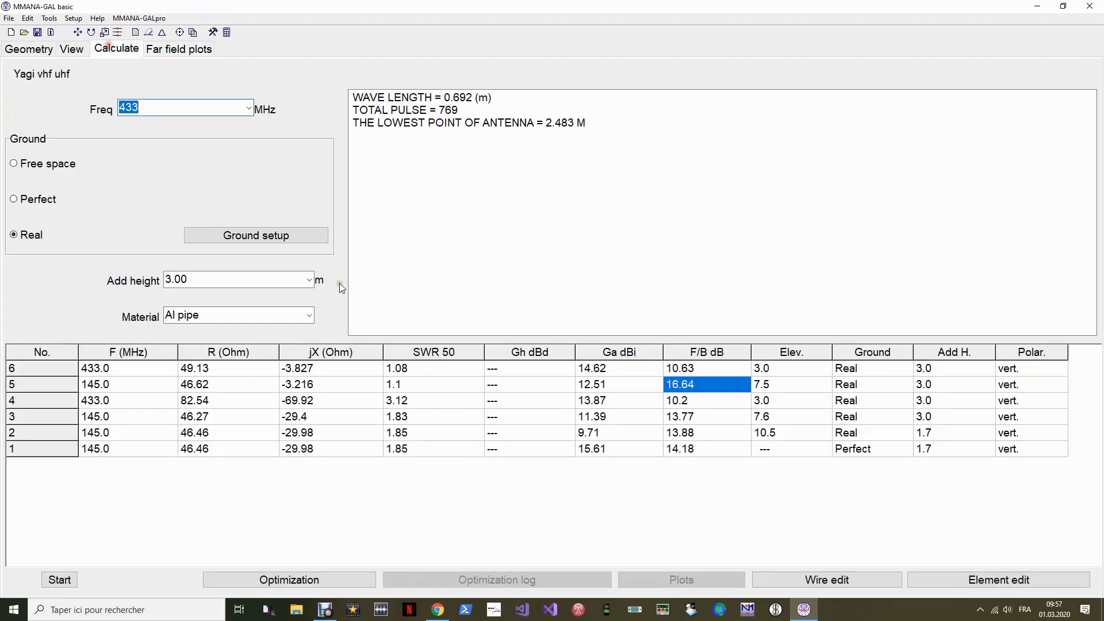
# Step: Recalculate the antenna at 433 MHz and examine the current distribution along its elements in the 3D antenna view
pyautogui.click(60, 580)
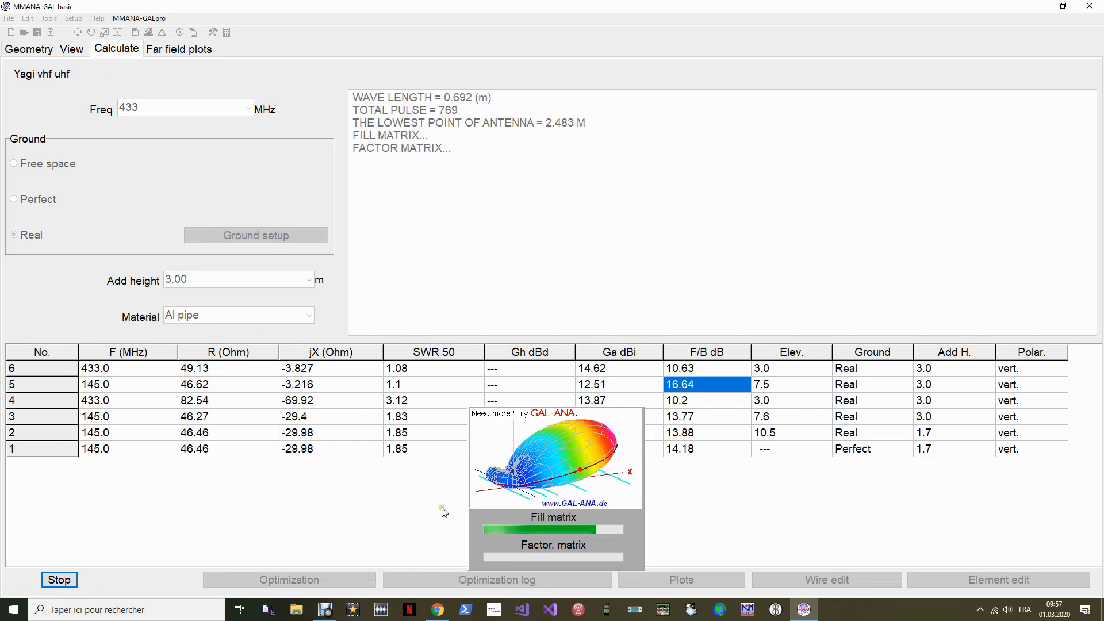
pyautogui.click(169, 52)
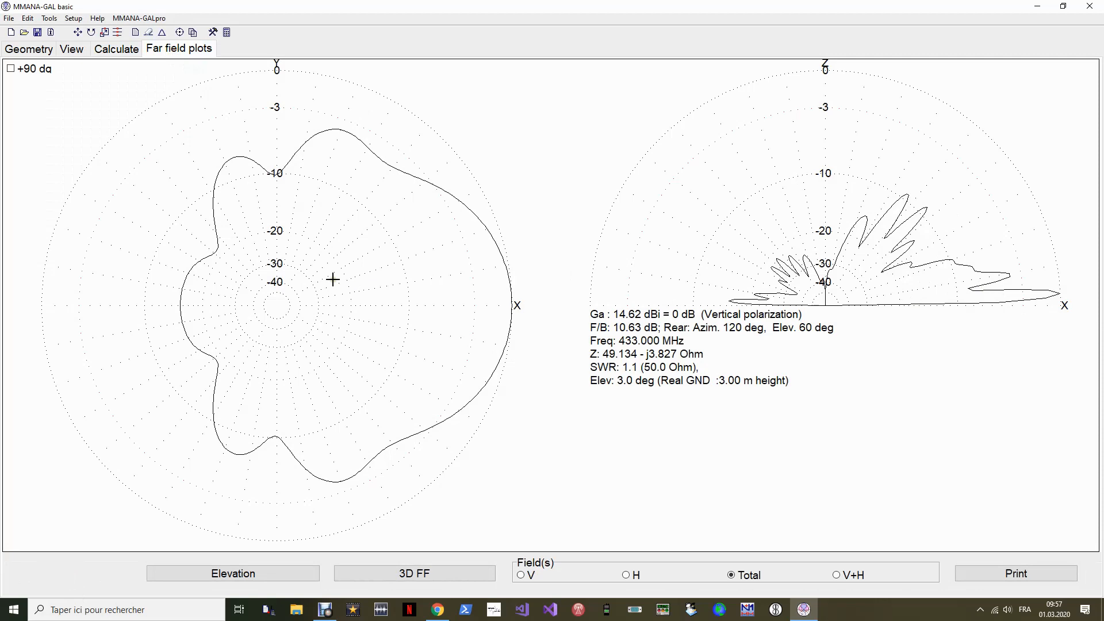
pyautogui.click(73, 49)
pyautogui.moveTo(704, 324); pyautogui.dragTo(705, 349)
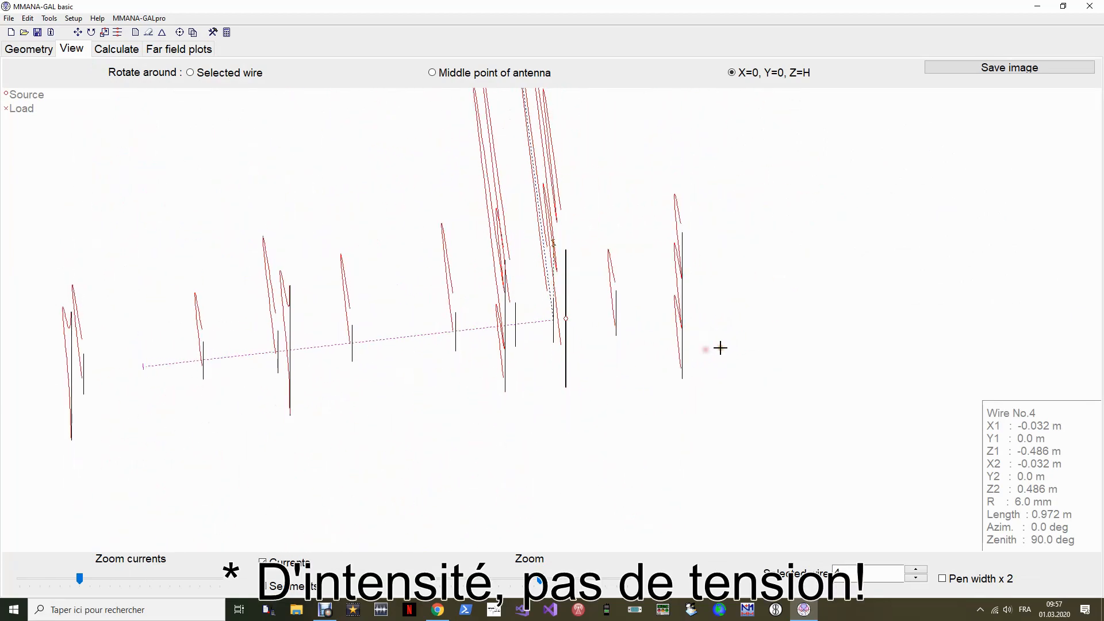
pyautogui.moveTo(655, 416)
pyautogui.mouseDown()
pyautogui.moveTo(667, 411)
pyautogui.moveTo(654, 419)
pyautogui.mouseUp()
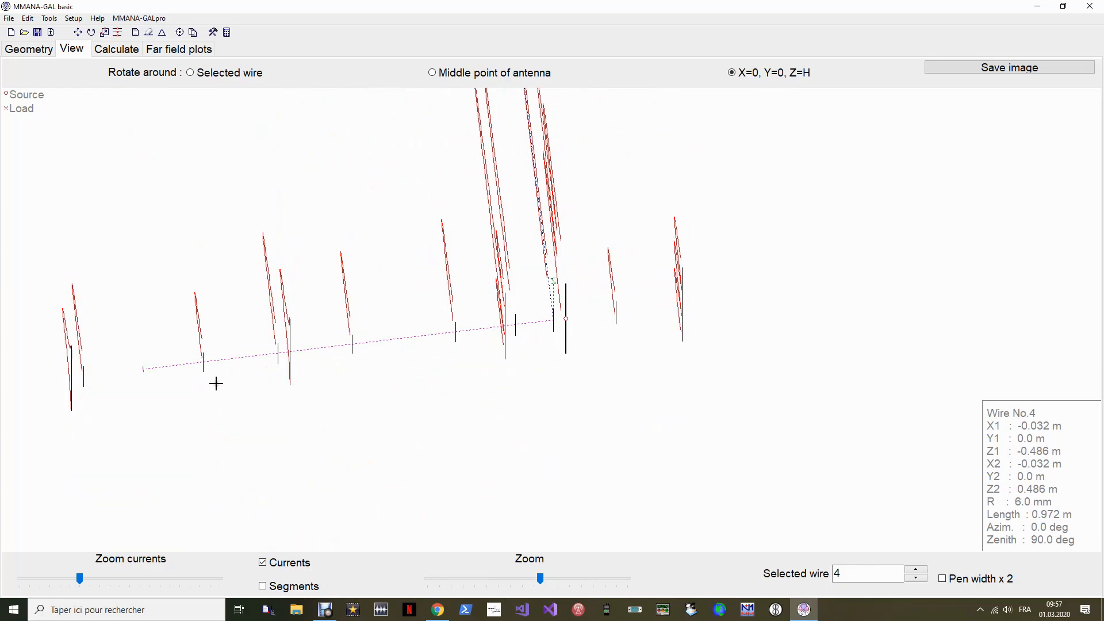
pyautogui.moveTo(111, 409)
pyautogui.mouseDown()
pyautogui.moveTo(126, 412)
pyautogui.moveTo(106, 410)
pyautogui.moveTo(122, 406)
pyautogui.moveTo(118, 389)
pyautogui.moveTo(118, 399)
pyautogui.mouseUp()
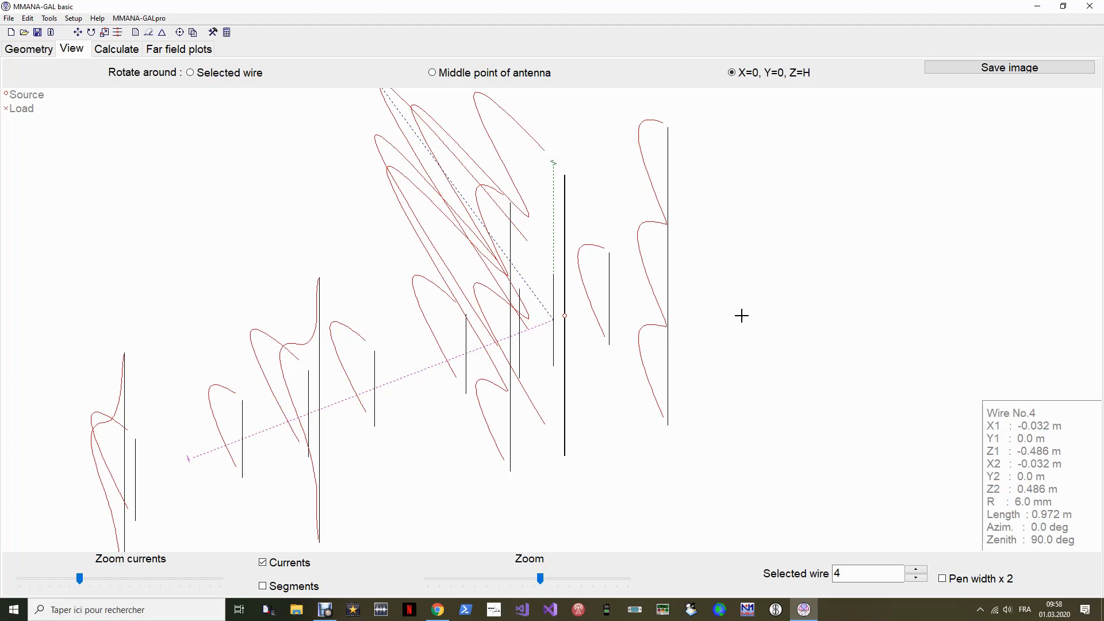
# Step: Calculate the antenna at 145 MHz over real ground and display its far-field plots
pyautogui.click(132, 52)
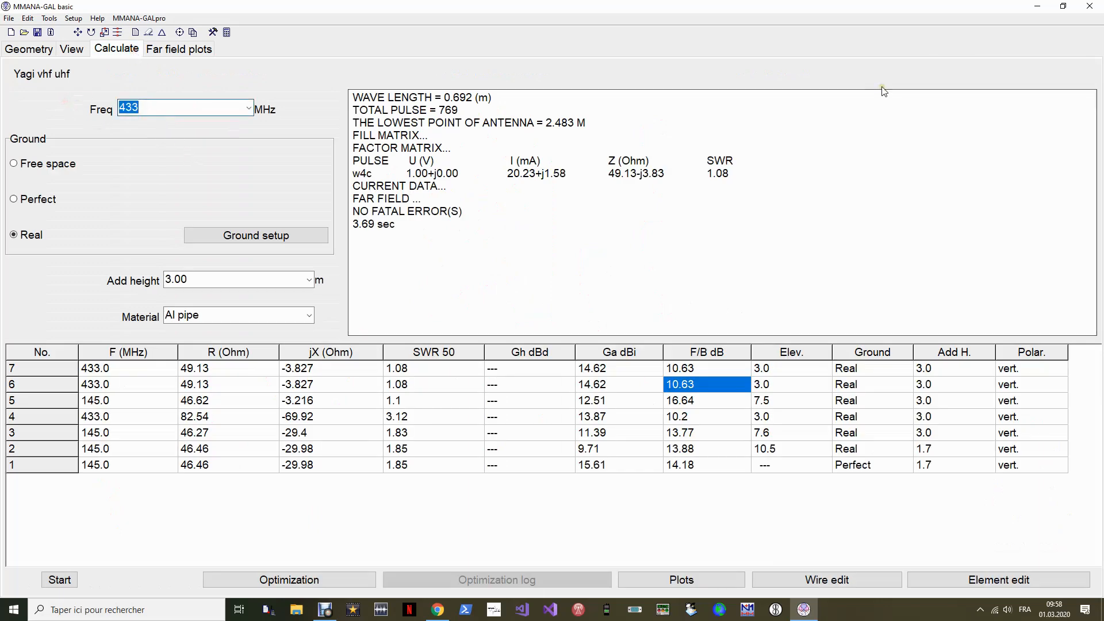
pyautogui.write('145')
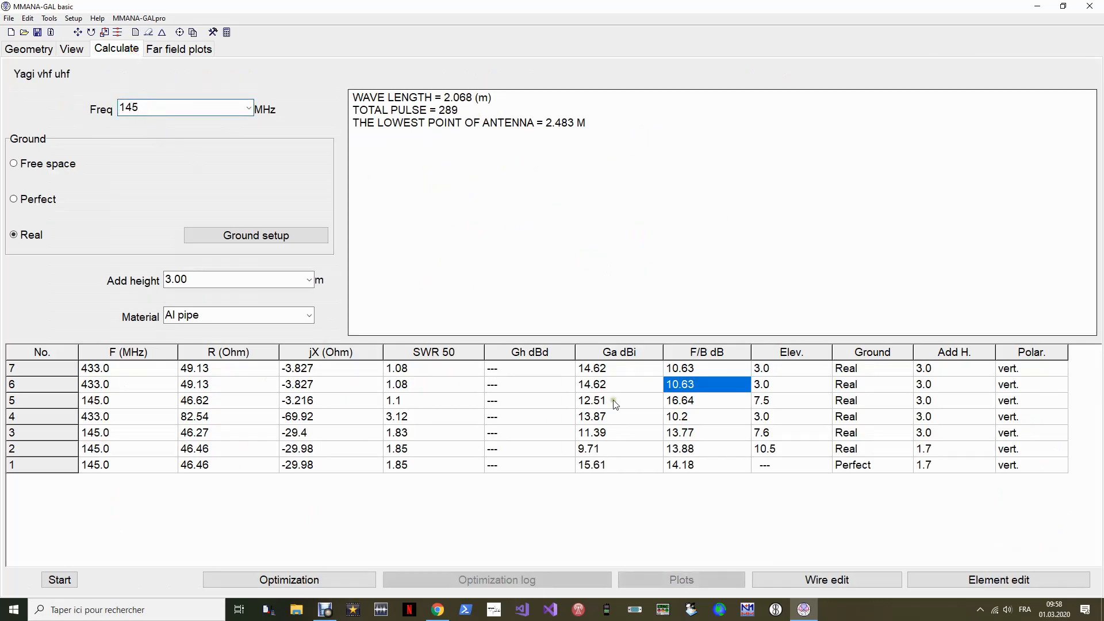
pyautogui.click(58, 579)
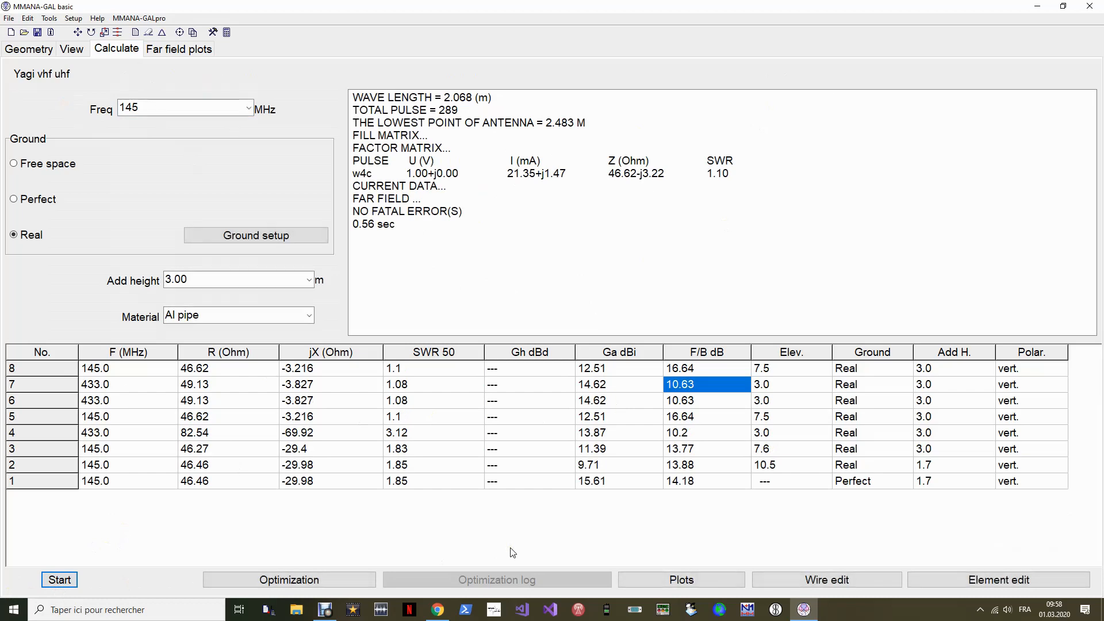
pyautogui.click(179, 50)
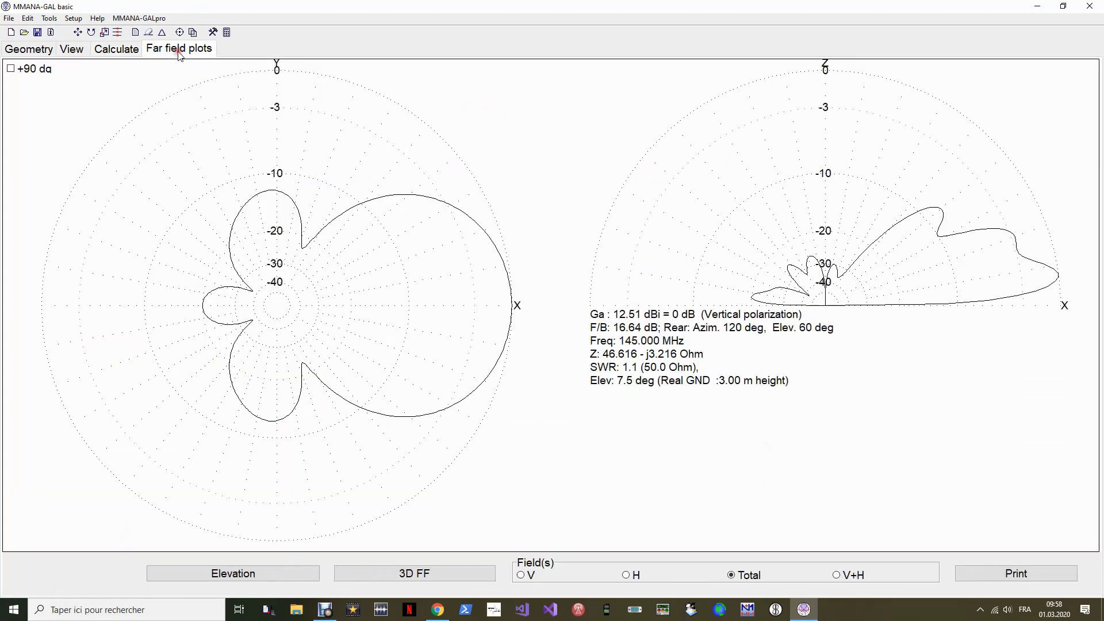
# Step: Examine the 145 MHz element currents in 3D, rotating around the middle point of the antenna and around selected wire 4
pyautogui.click(72, 51)
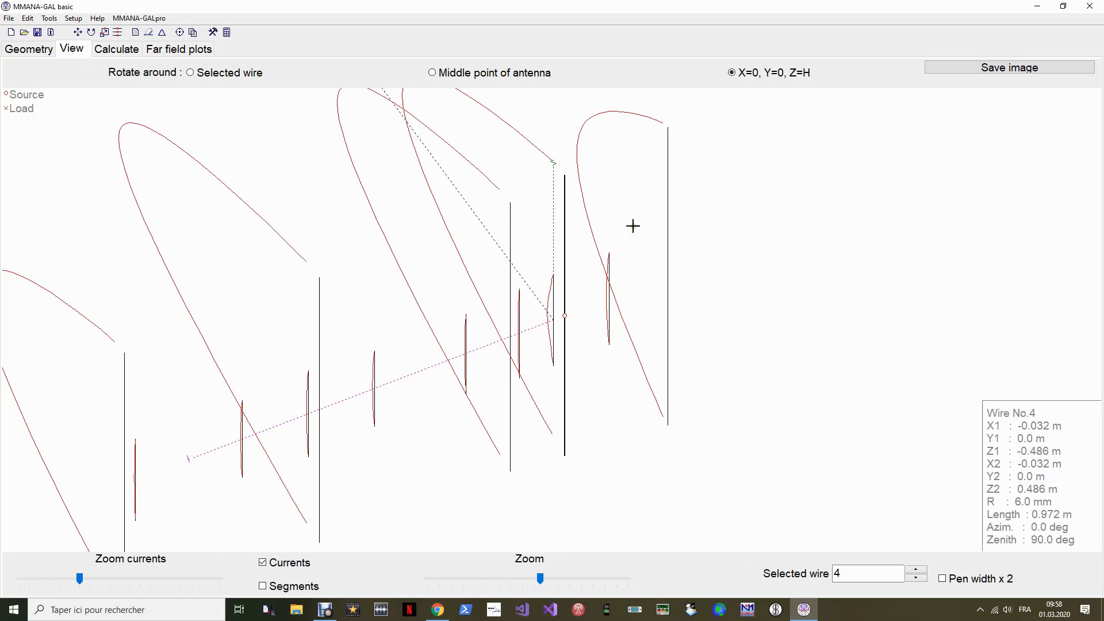
pyautogui.click(502, 75)
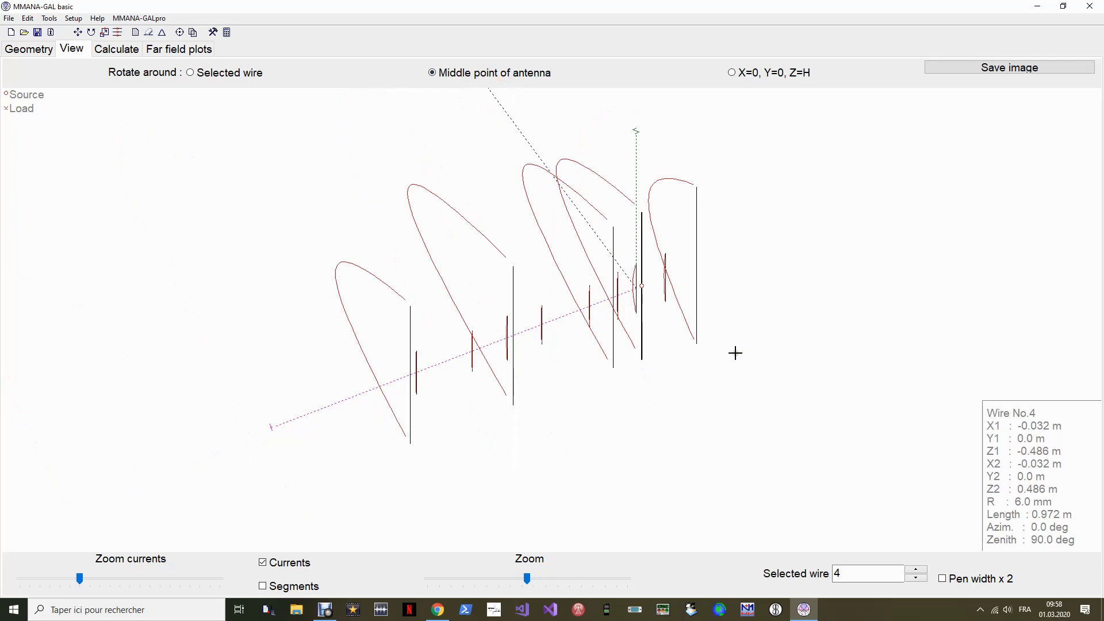
pyautogui.moveTo(722, 421)
pyautogui.mouseDown()
pyautogui.moveTo(703, 423)
pyautogui.moveTo(717, 427)
pyautogui.mouseUp()
pyautogui.moveTo(862, 264); pyautogui.dragTo(875, 274)
pyautogui.click(225, 74)
pyautogui.moveTo(764, 291); pyautogui.dragTo(856, 364)
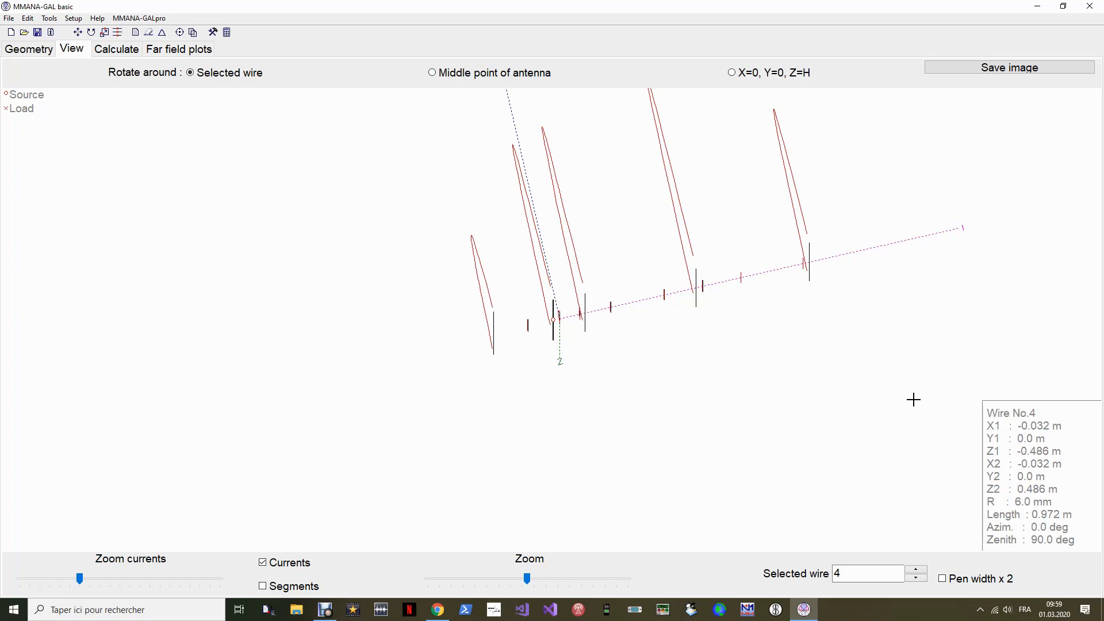
# Step: Review the 145 MHz calculation results and return to the far-field plots
pyautogui.click(115, 55)
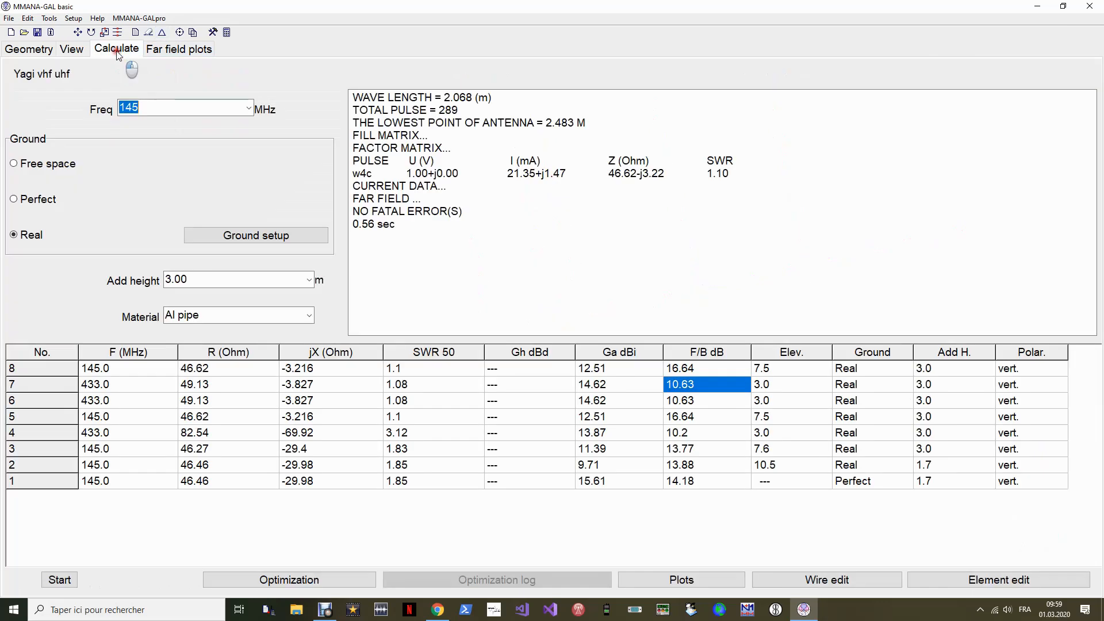
pyautogui.click(178, 55)
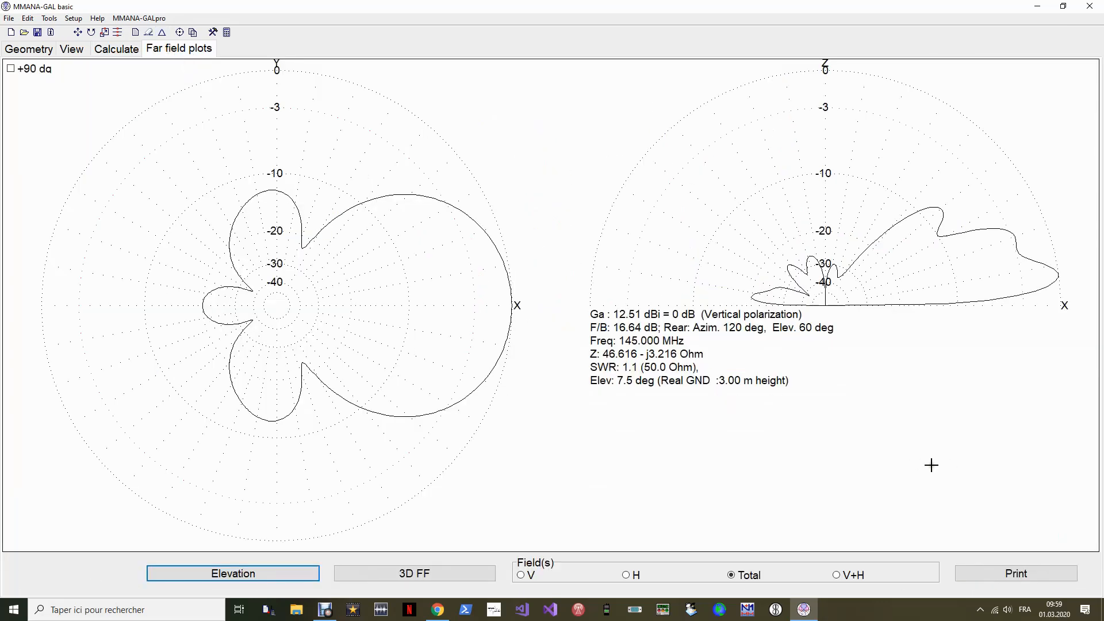
# Step: Examine the 145 MHz elevation pattern's main lobe at 8 degrees and the enlarged, rotated 3D far-field pattern
pyautogui.moveTo(1023, 281)
pyautogui.mouseDown()
pyautogui.moveTo(1029, 271)
pyautogui.moveTo(1010, 274)
pyautogui.mouseUp()
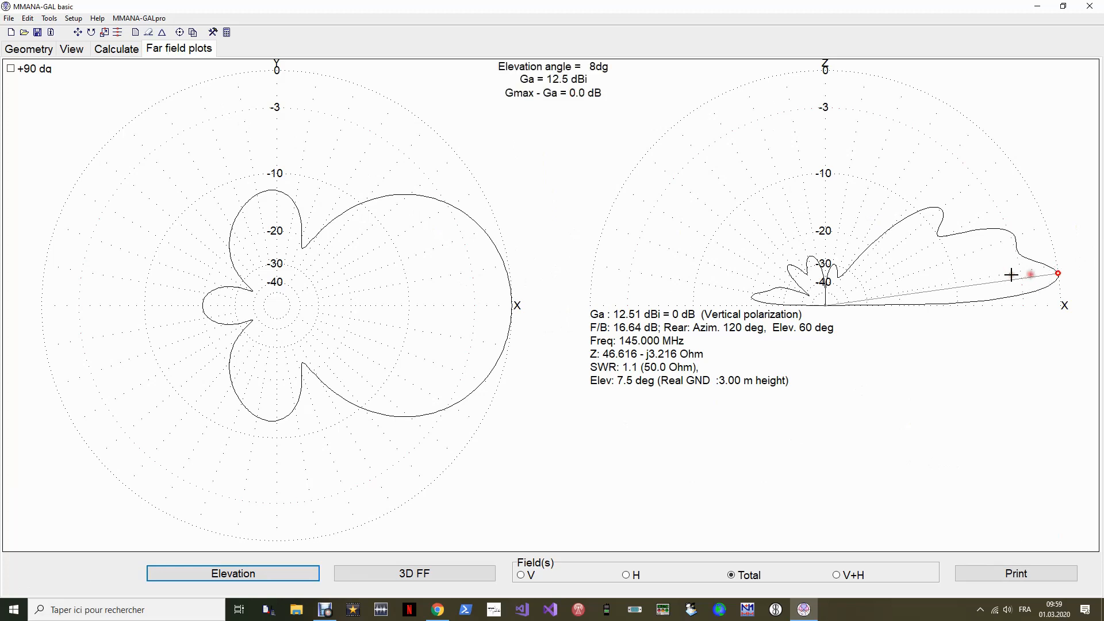
pyautogui.click(422, 580)
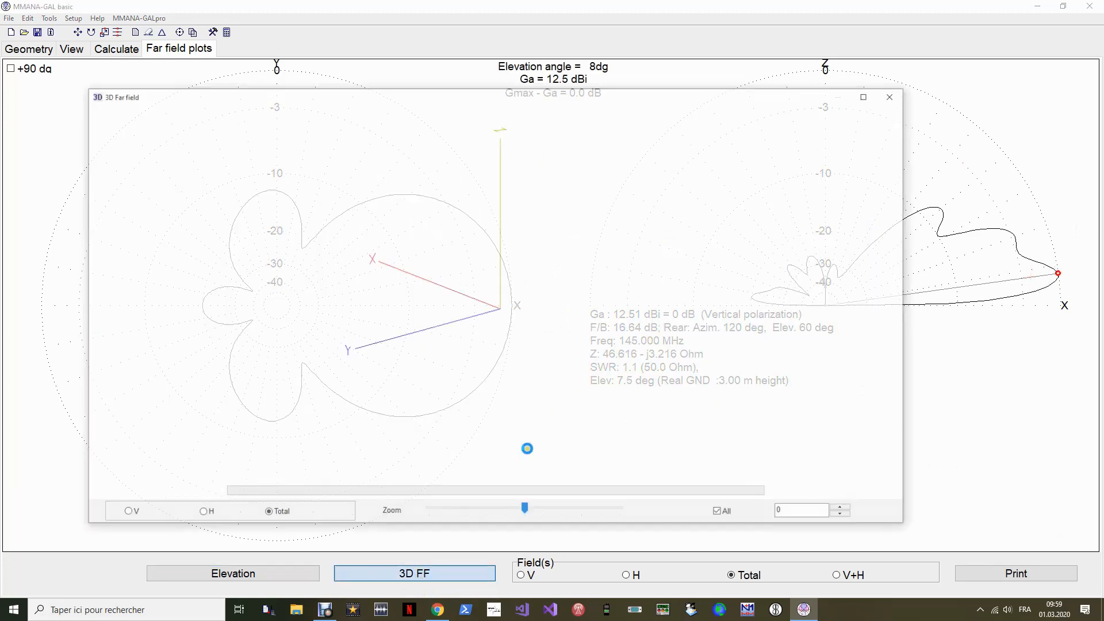
pyautogui.moveTo(594, 298); pyautogui.dragTo(352, 314)
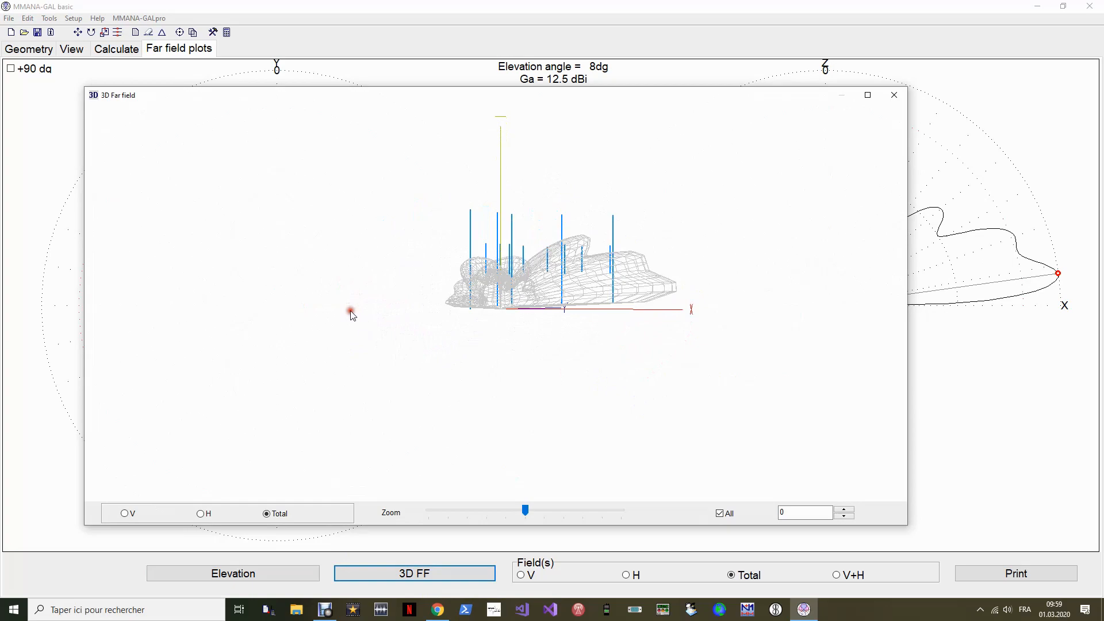
pyautogui.moveTo(526, 511); pyautogui.dragTo(614, 509)
pyautogui.moveTo(838, 274); pyautogui.dragTo(813, 282)
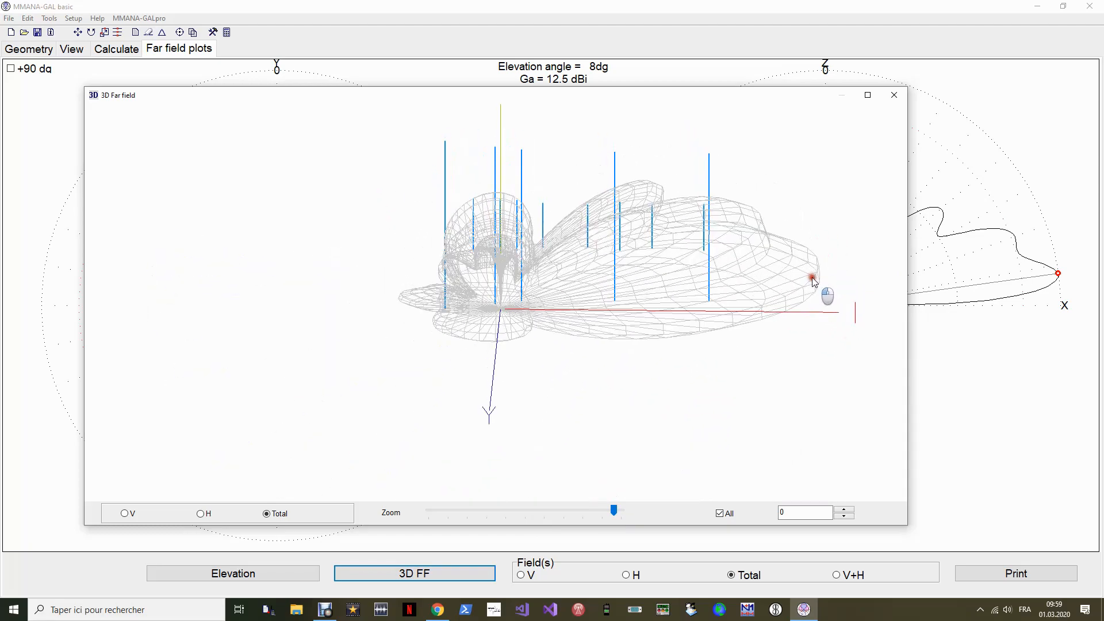
pyautogui.click(894, 95)
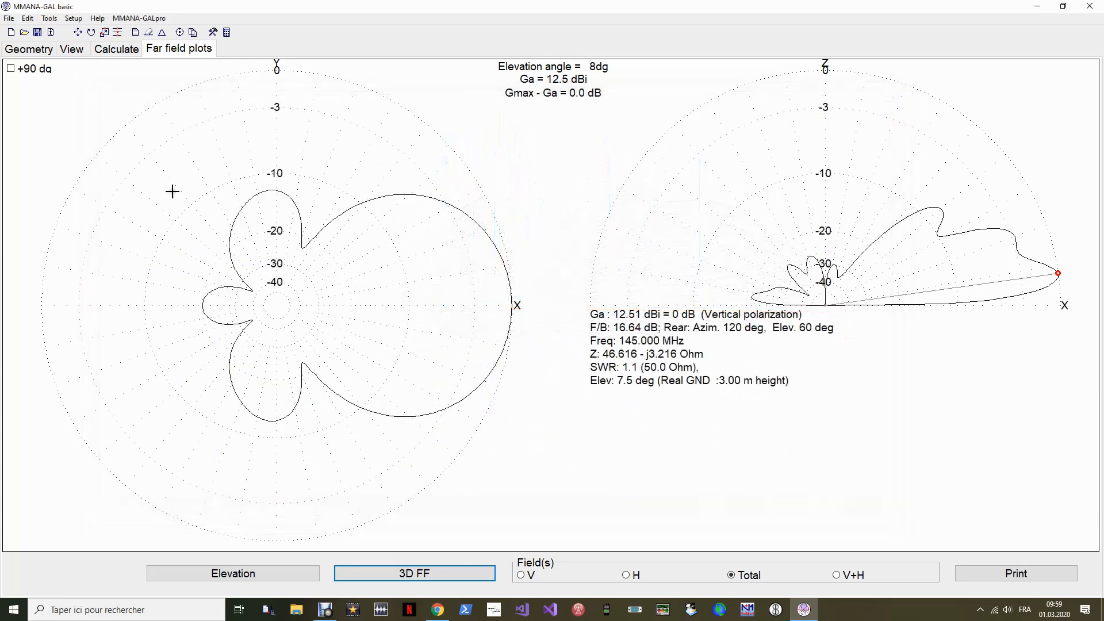
# Step: Review the antenna's element spacings, heights and radii in the element editor without changing them
pyautogui.click(116, 55)
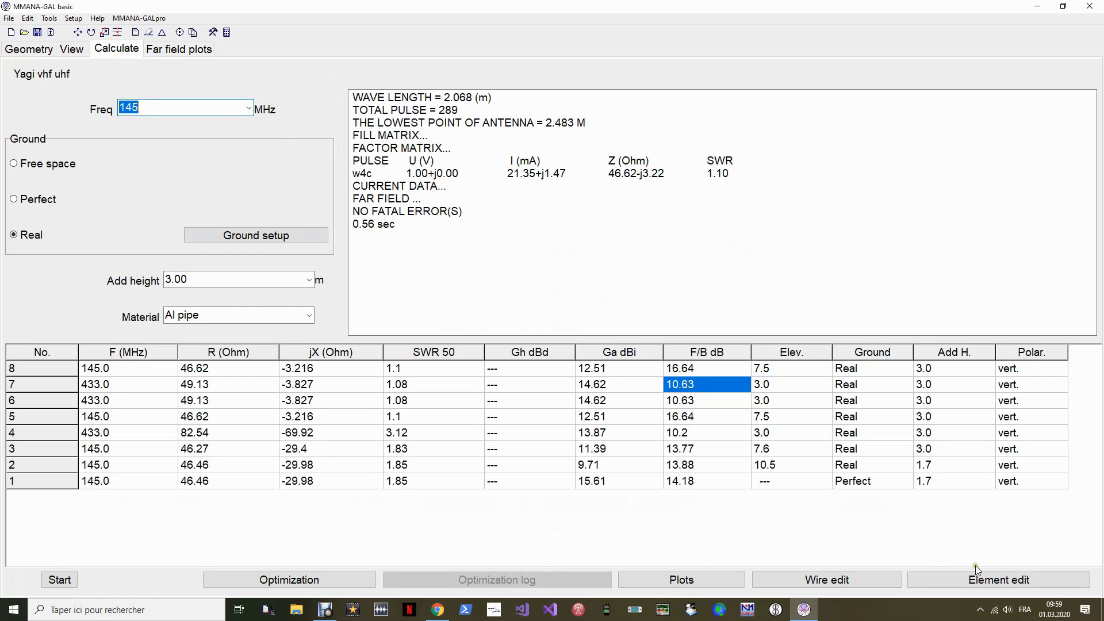
pyautogui.click(1014, 581)
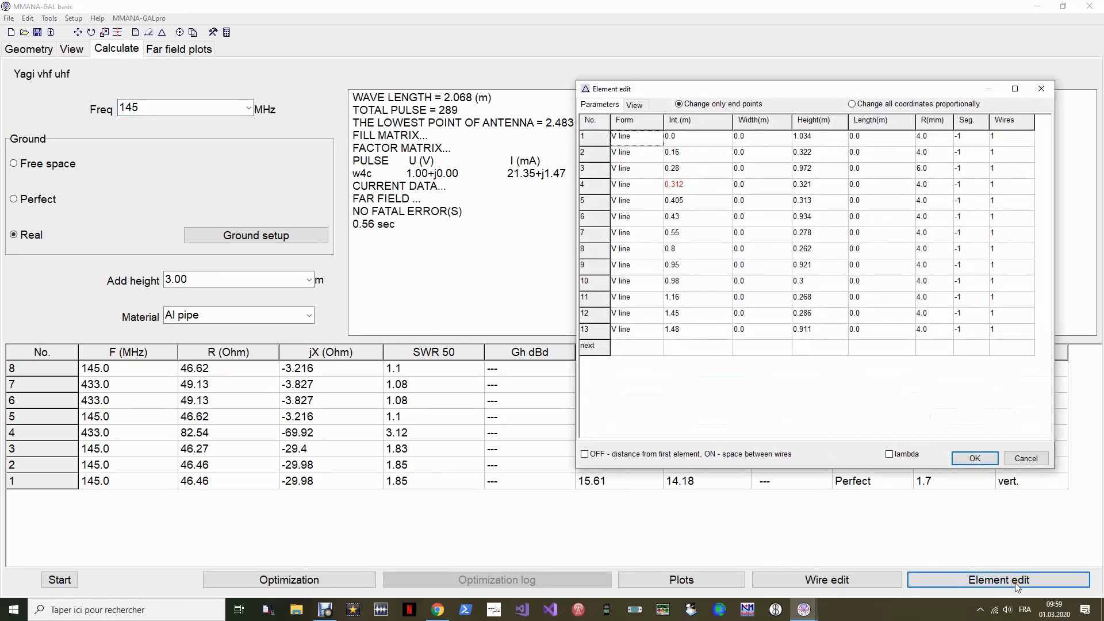
pyautogui.click(1027, 458)
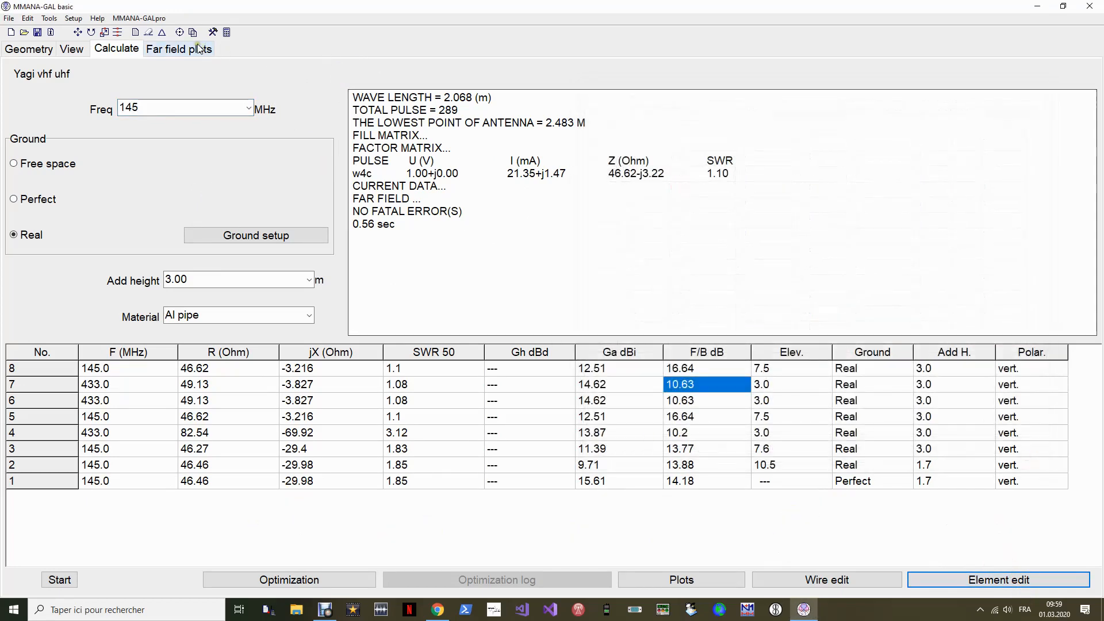
# Step: Run the resonance calculation for the 145 MHz band with a 4000 kHz bandwidth and view its SWR curve
pyautogui.click(681, 580)
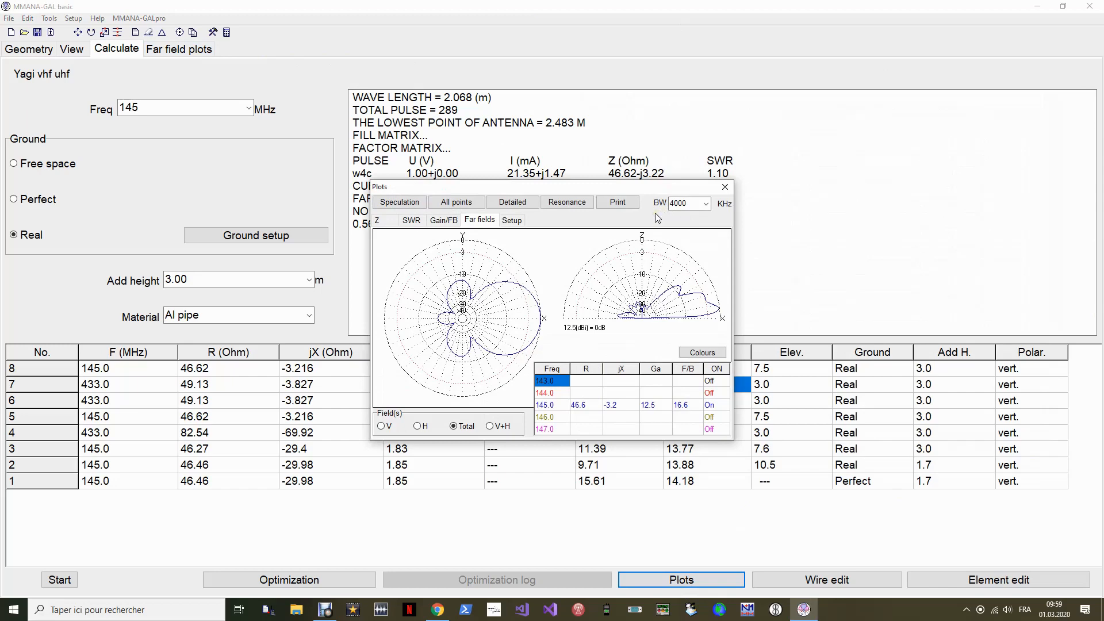
pyautogui.click(577, 205)
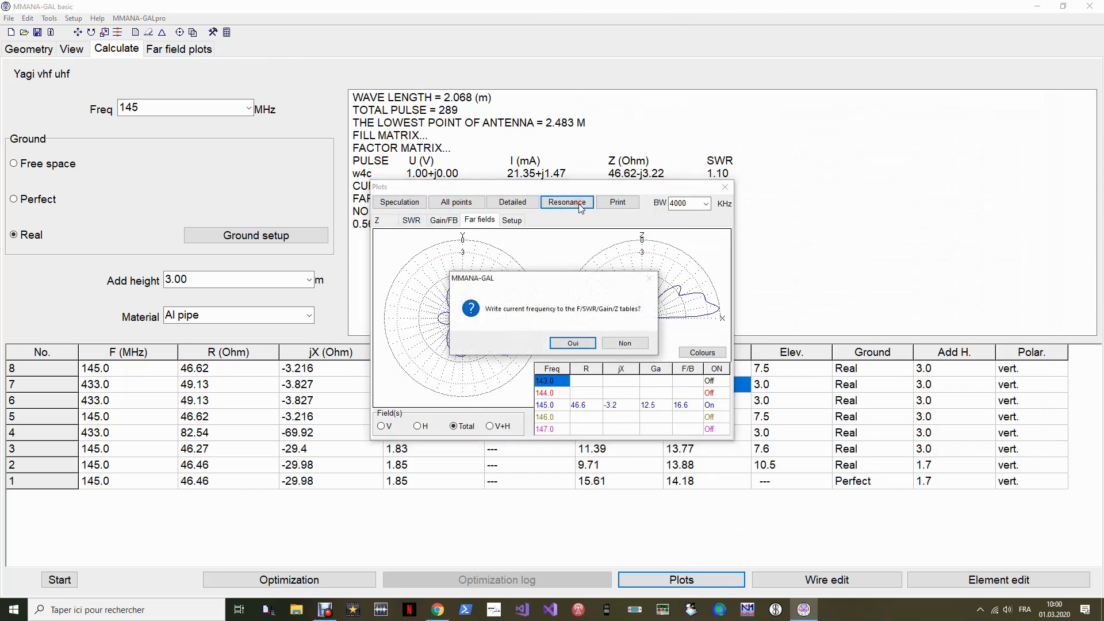
pyautogui.click(581, 342)
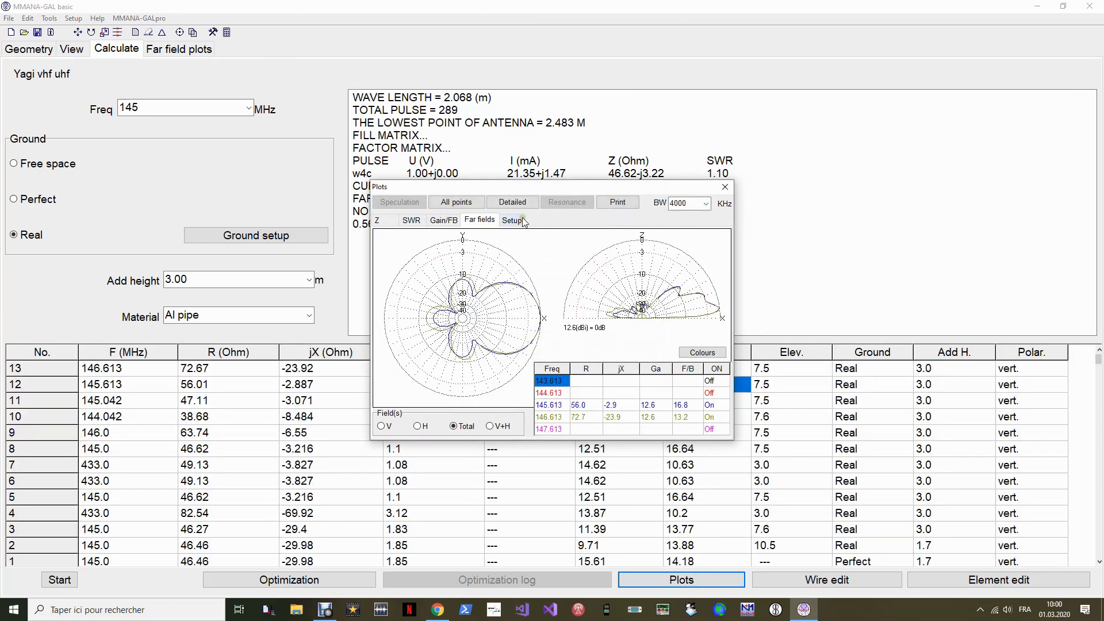
pyautogui.click(410, 221)
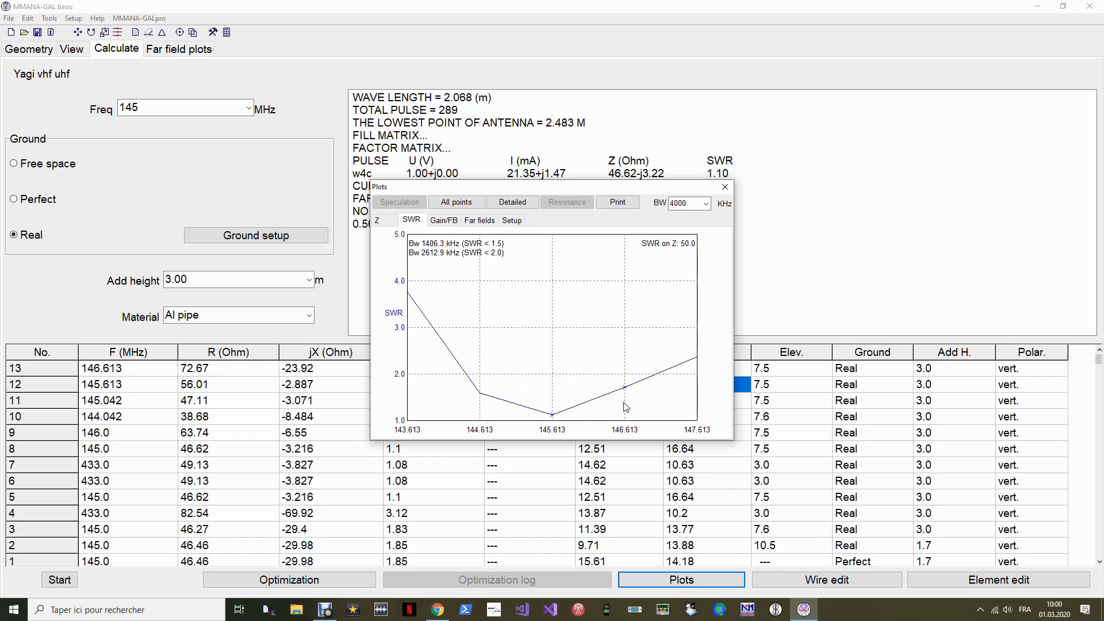
pyautogui.click(725, 187)
# Step: Calculate the antenna at 433 MHz over real ground with 3.00 m added height
pyautogui.click(219, 108)
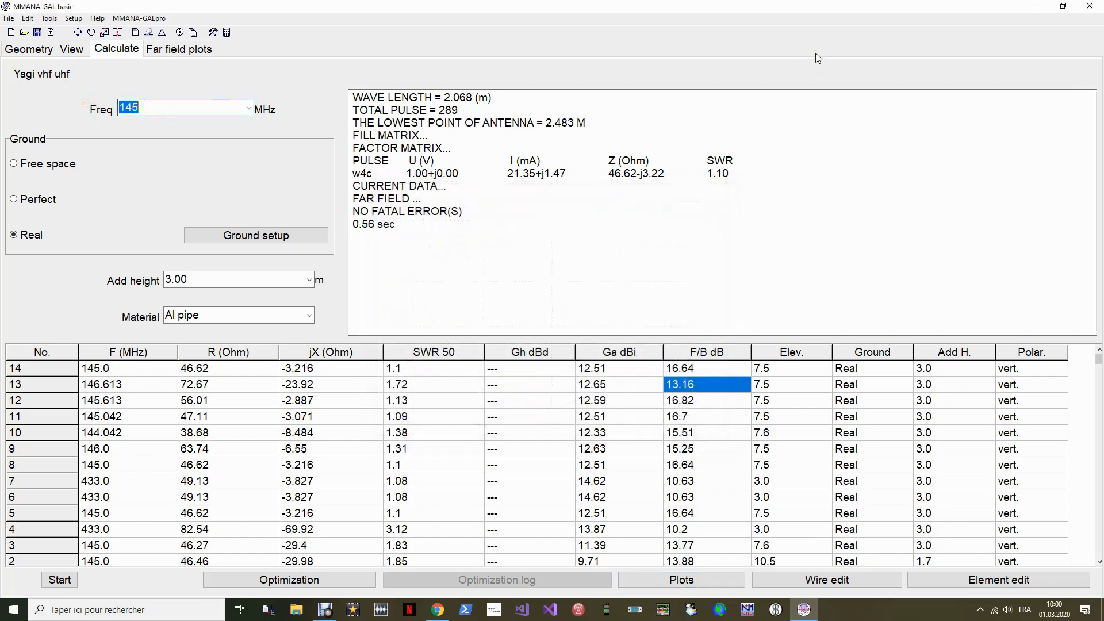
pyautogui.write('433')
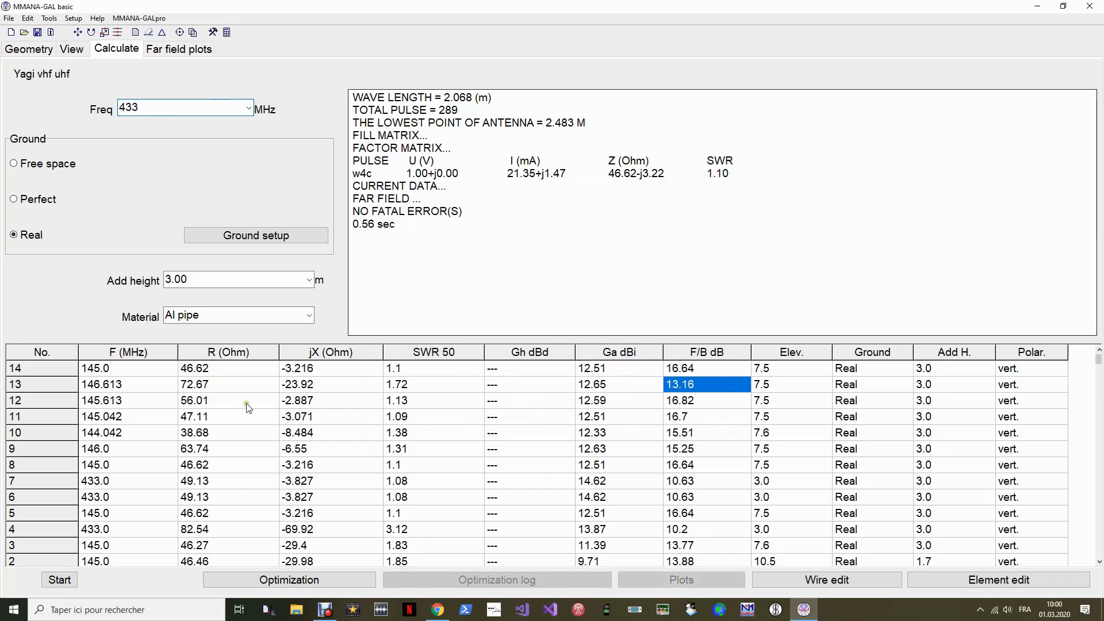
pyautogui.click(52, 581)
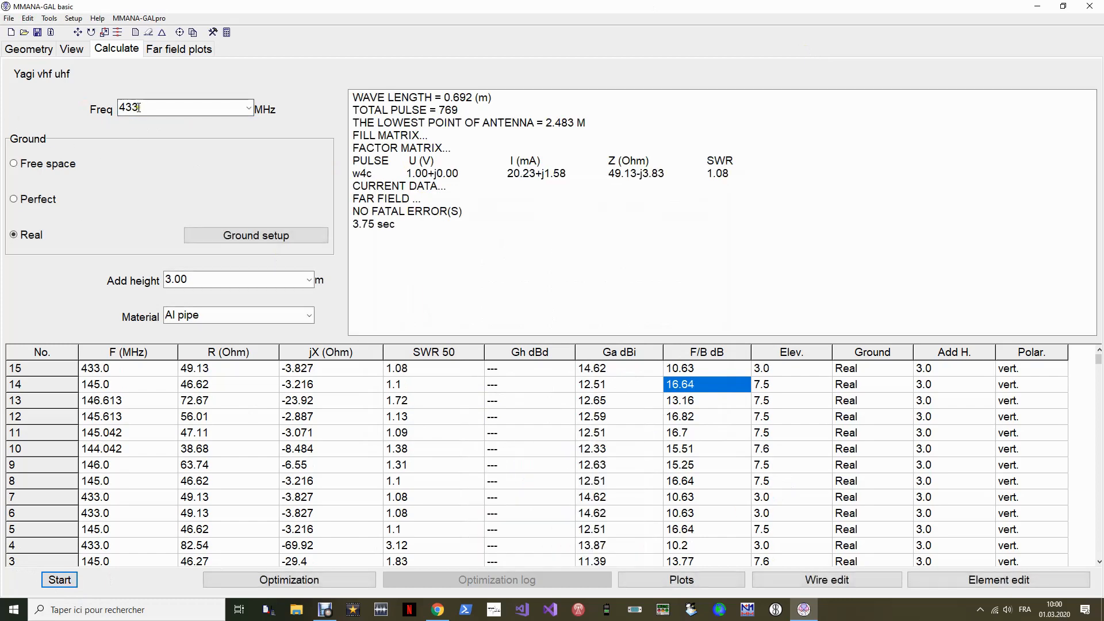
# Step: Run the resonance calculation for the 433 MHz band with an 8000 kHz bandwidth and view its SWR curve
pyautogui.click(704, 577)
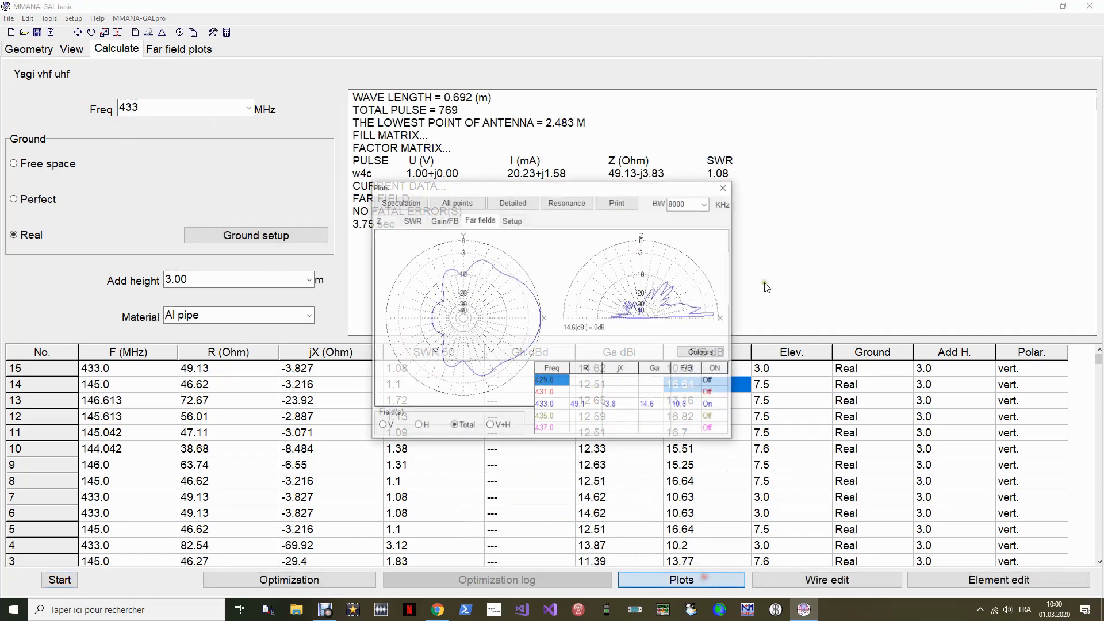
pyautogui.click(578, 205)
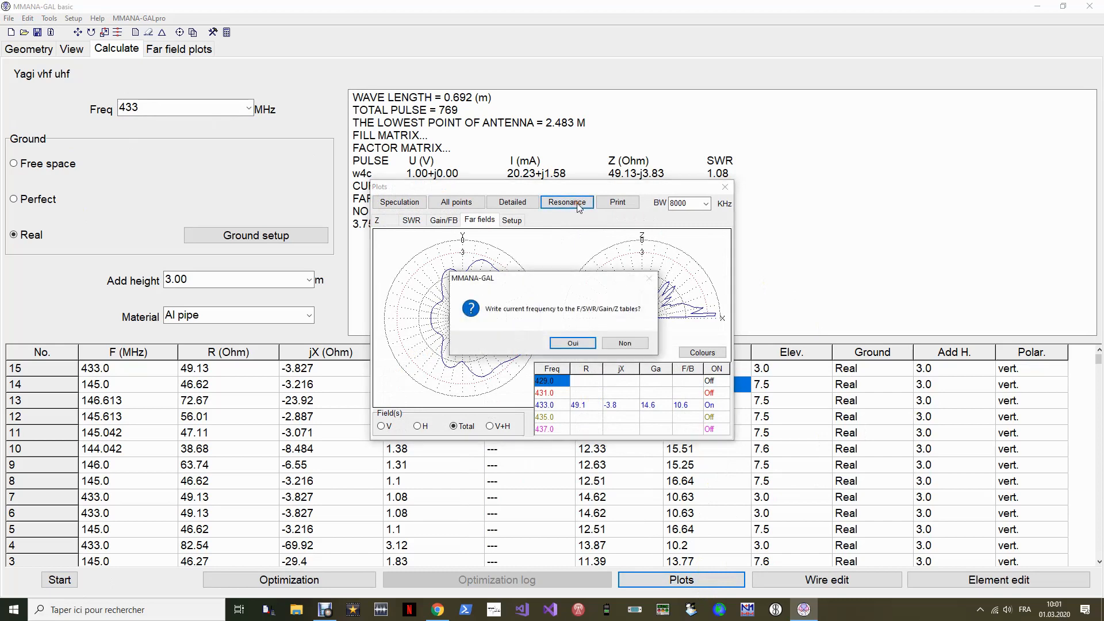
pyautogui.click(577, 343)
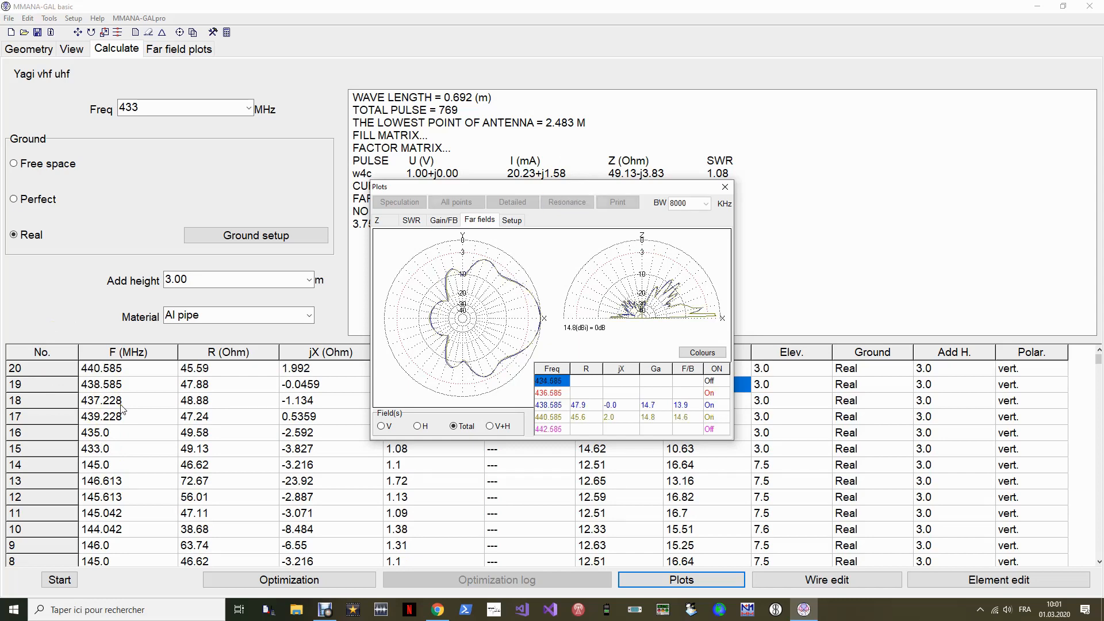
pyautogui.click(690, 203)
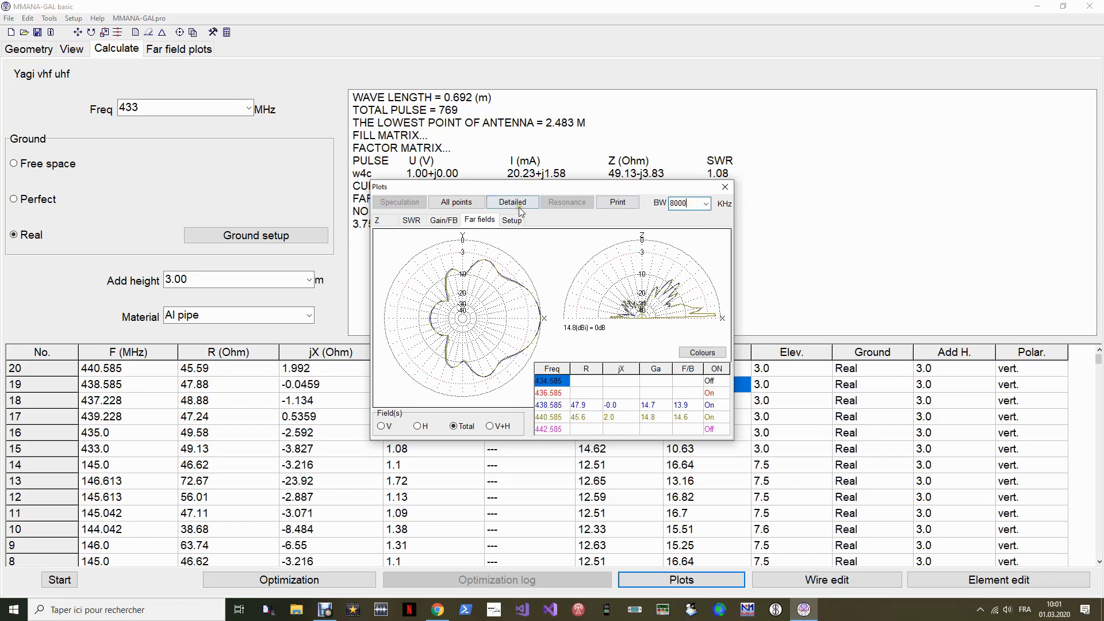
pyautogui.click(411, 221)
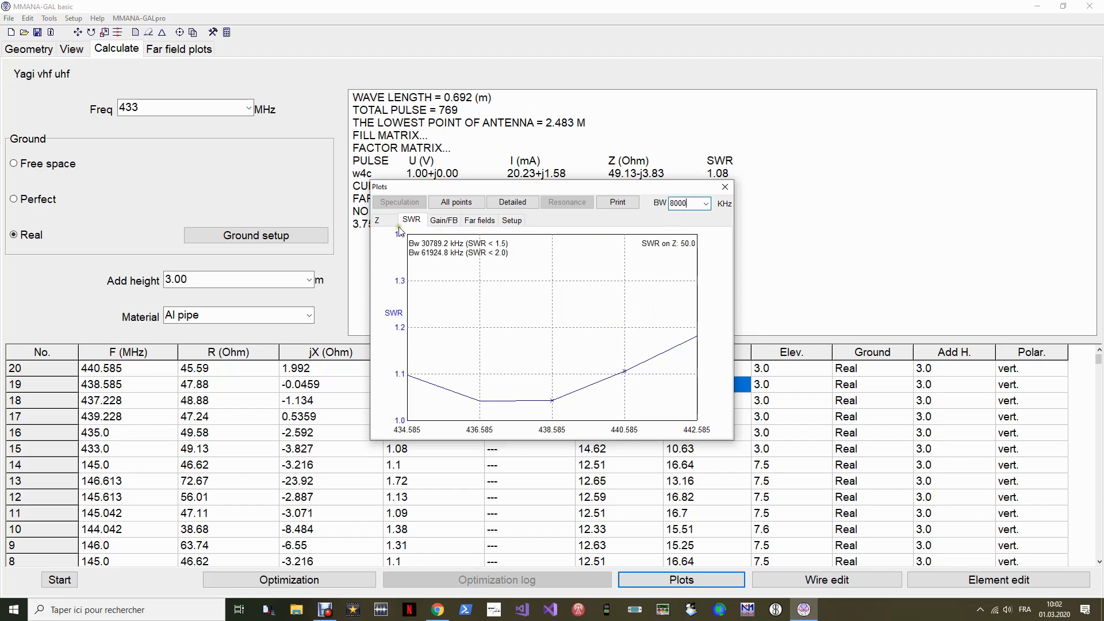
# Step: Check the available plot bandwidths and examine the UHF gain, front-to-back and impedance curves
pyautogui.click(705, 203)
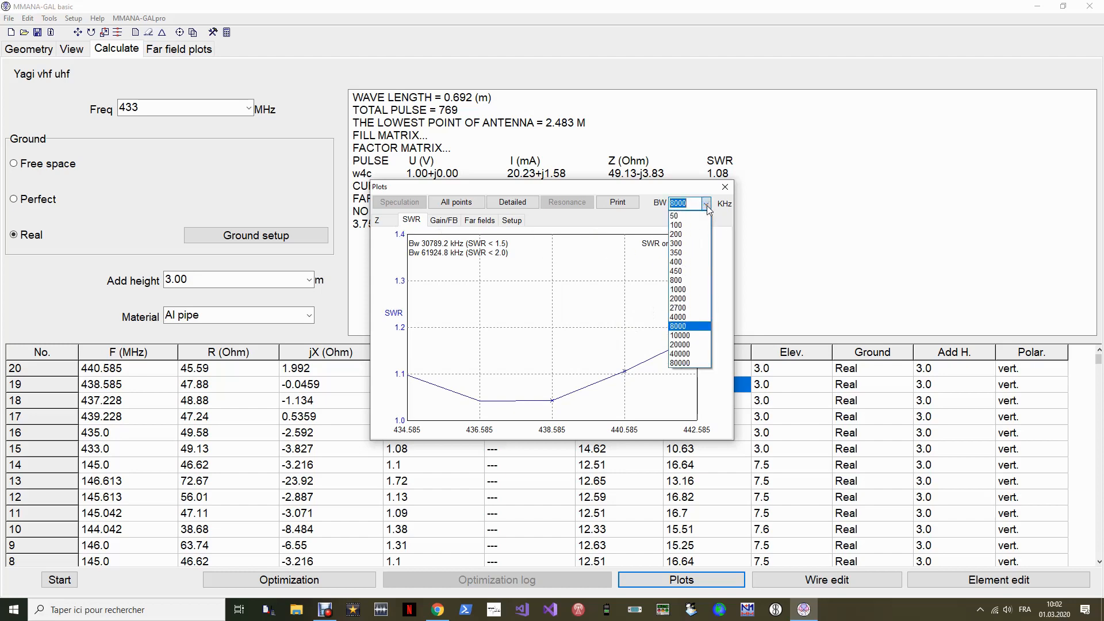
pyautogui.click(708, 208)
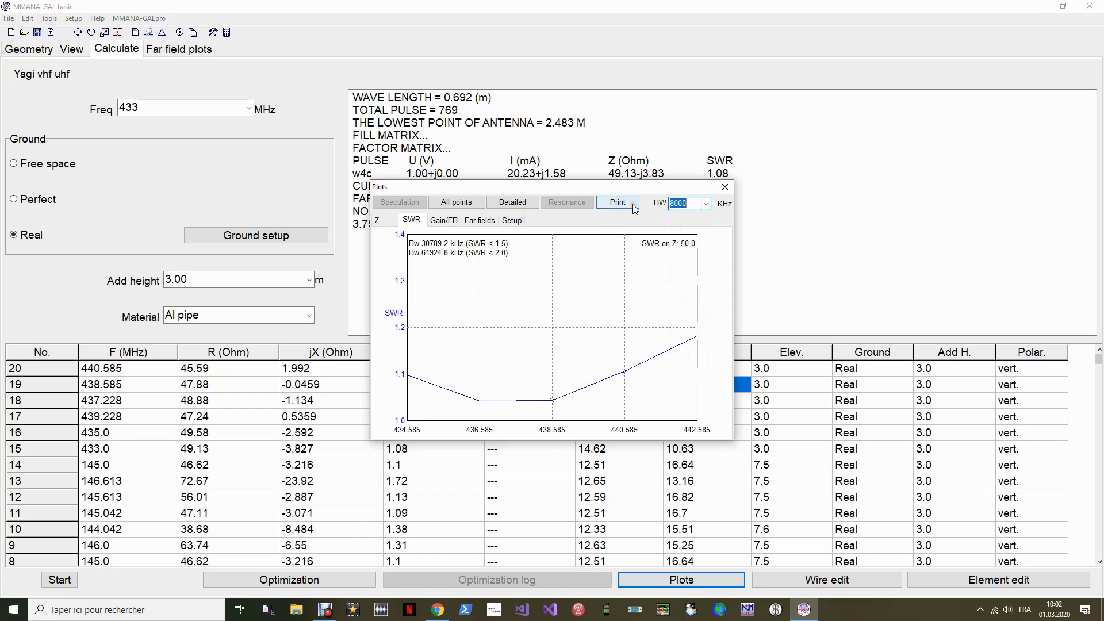
pyautogui.click(448, 221)
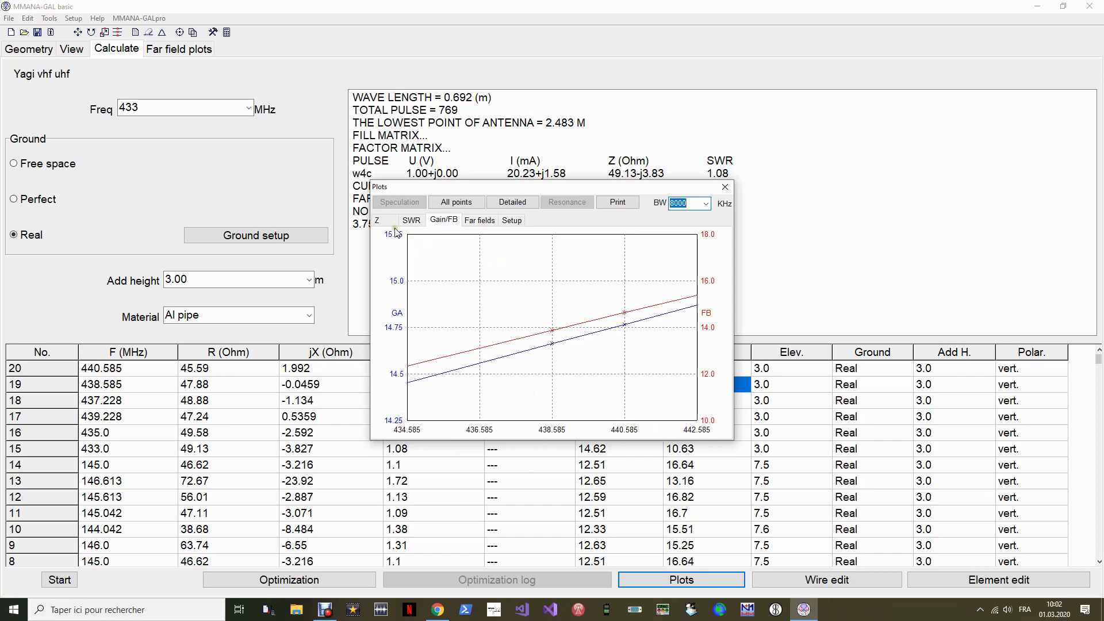
pyautogui.click(377, 220)
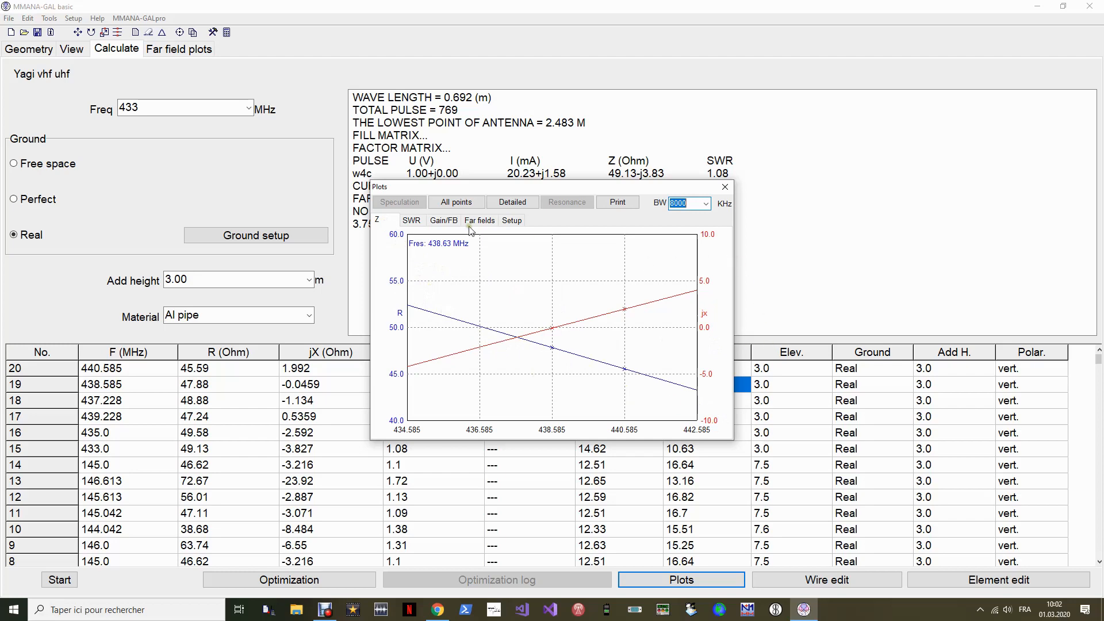
# Step: Calculate all frequency points of the UHF plots and review the refined impedance and SWR curves
pyautogui.click(457, 202)
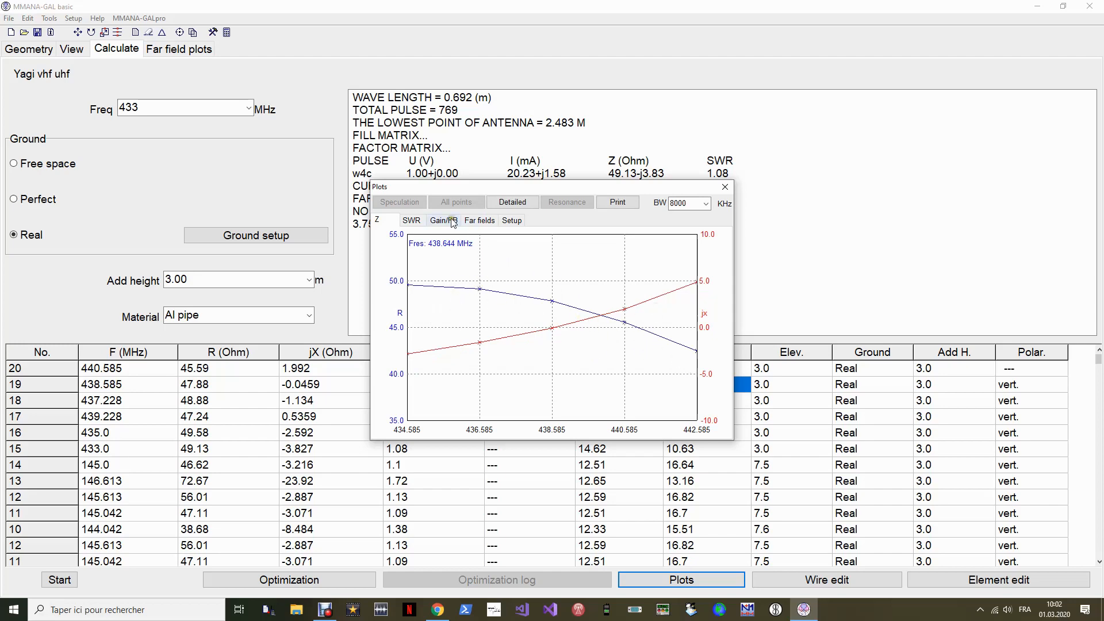
pyautogui.click(412, 221)
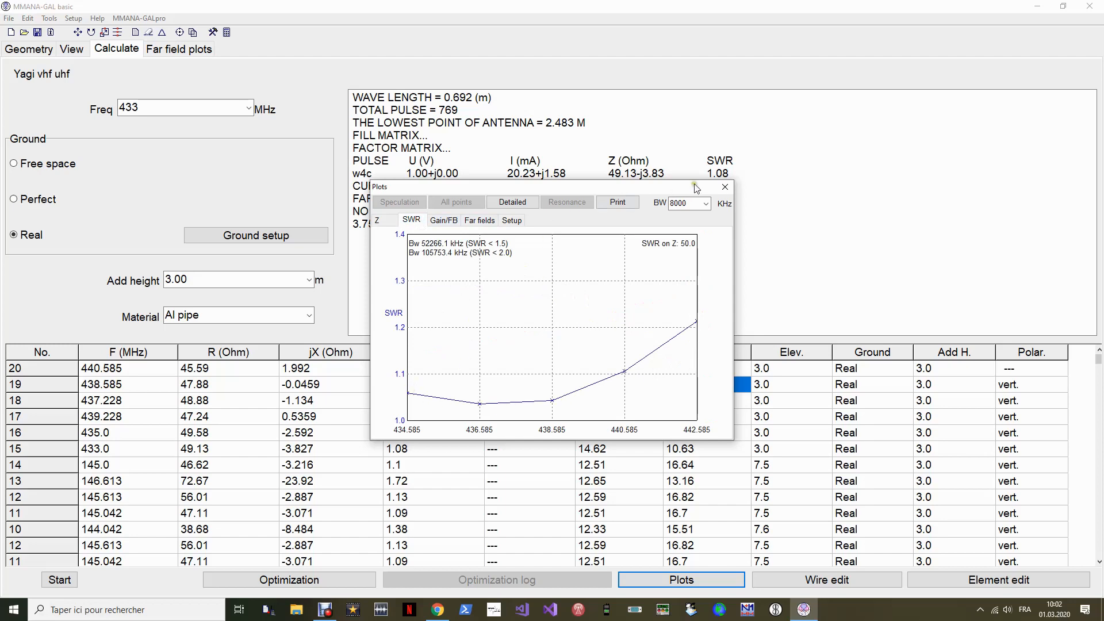
pyautogui.click(724, 187)
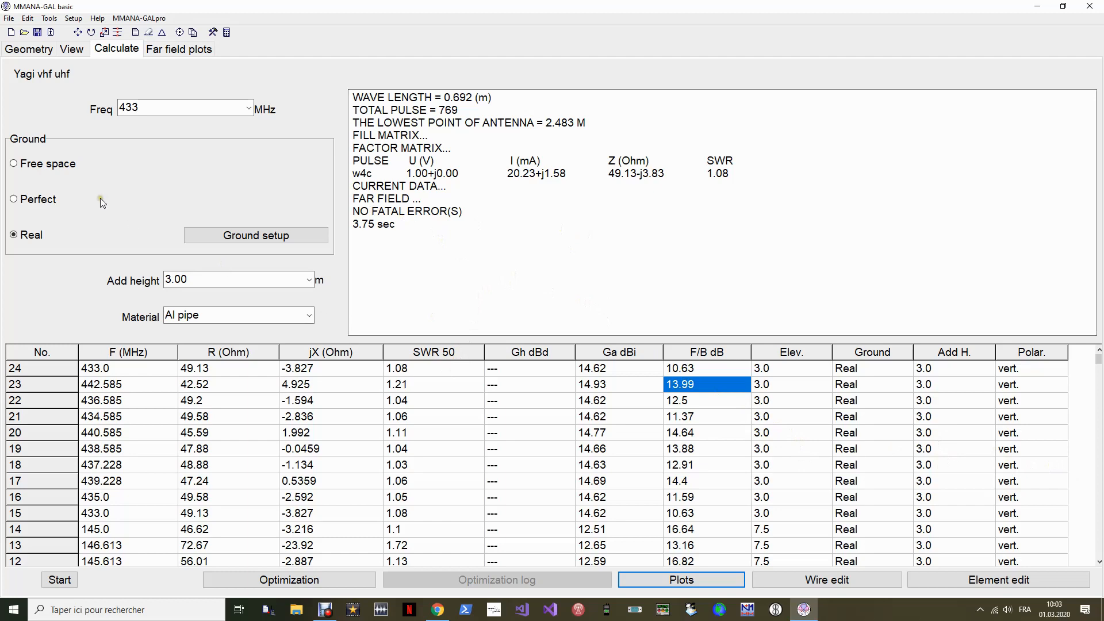
# Step: Recalculate the antenna at 145 MHz over real ground
pyautogui.doubleClick(160, 115)
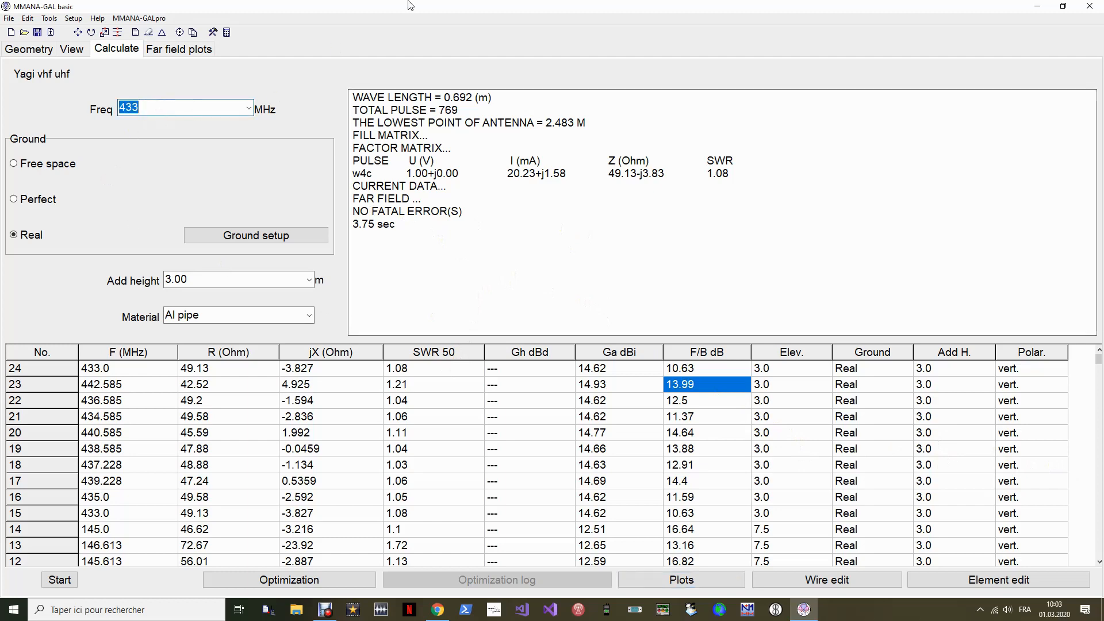
pyautogui.write('145')
pyautogui.click(58, 580)
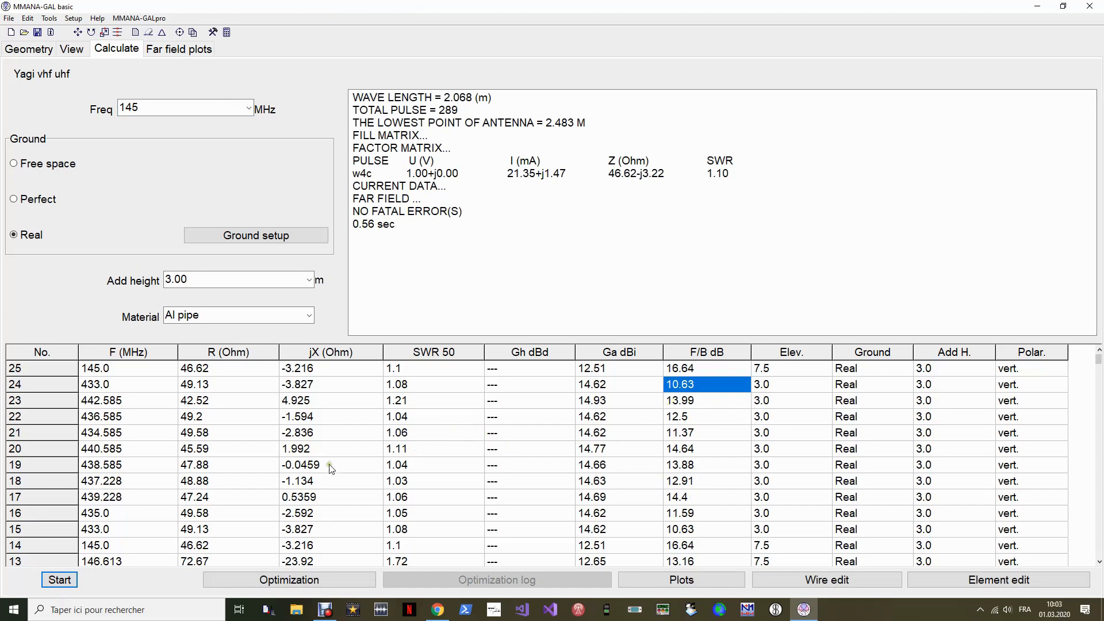
# Step: Look over the optimization goals and parameters, and leave them without starting an optimization
pyautogui.click(292, 582)
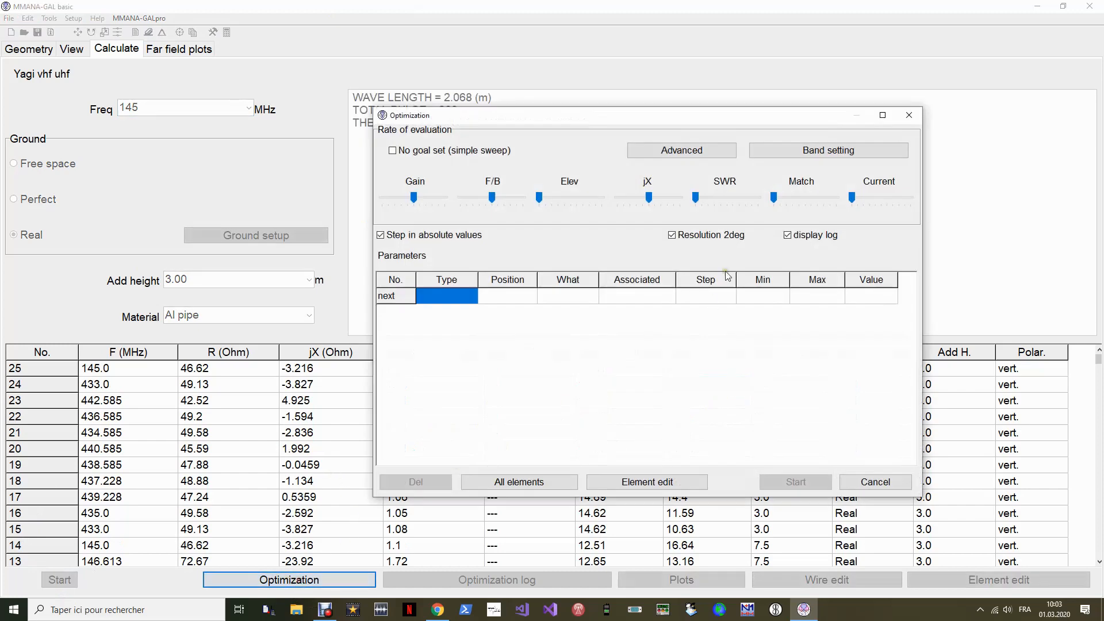
pyautogui.moveTo(638, 116); pyautogui.dragTo(570, 84)
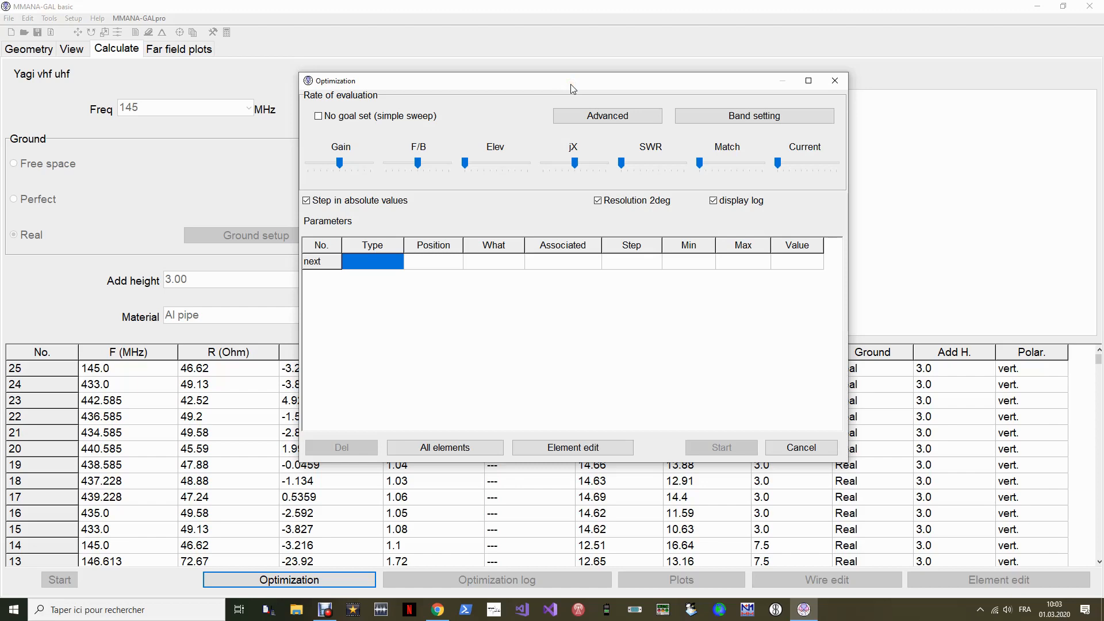
pyautogui.click(816, 452)
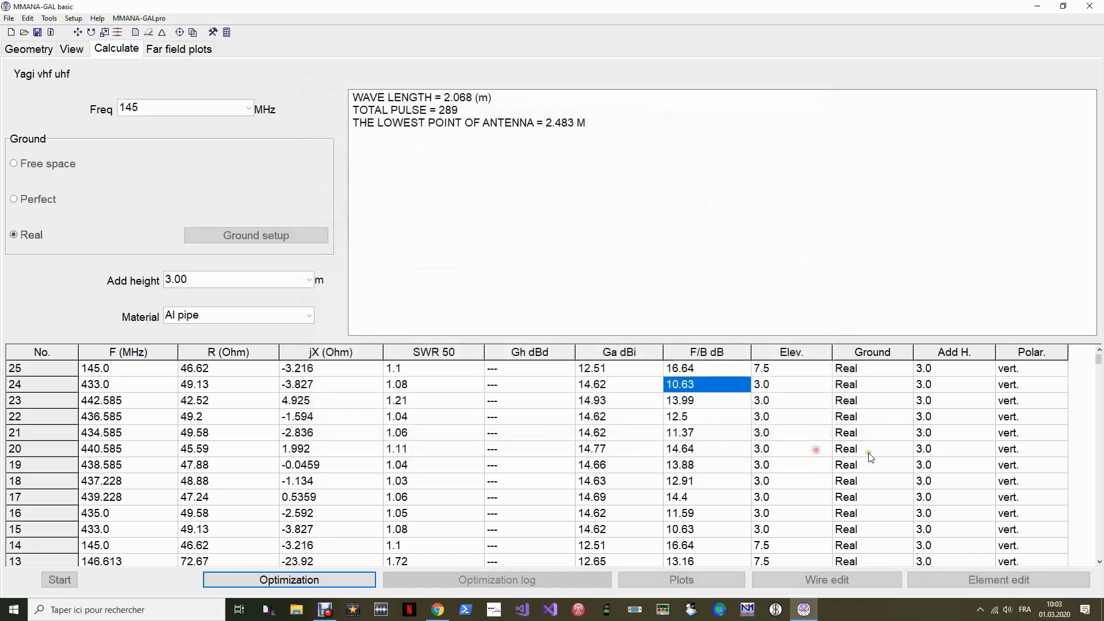
# Step: Save the antenna model as demoVHFUHF in the Antennes folder
pyautogui.click(37, 33)
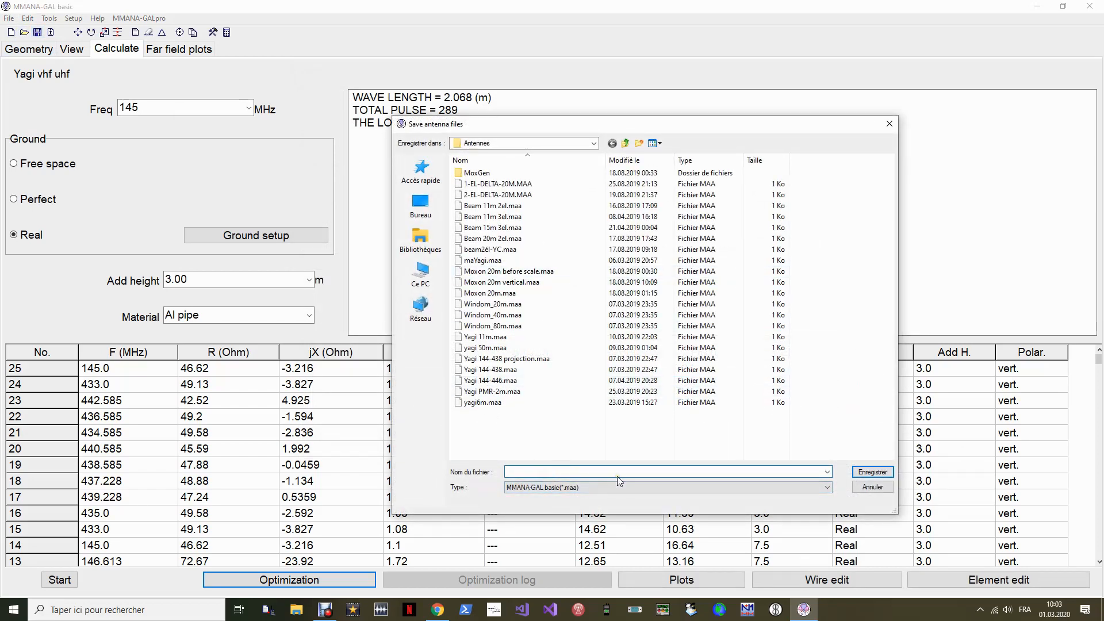
pyautogui.write('demoVHFUHF')
pyautogui.click(870, 472)
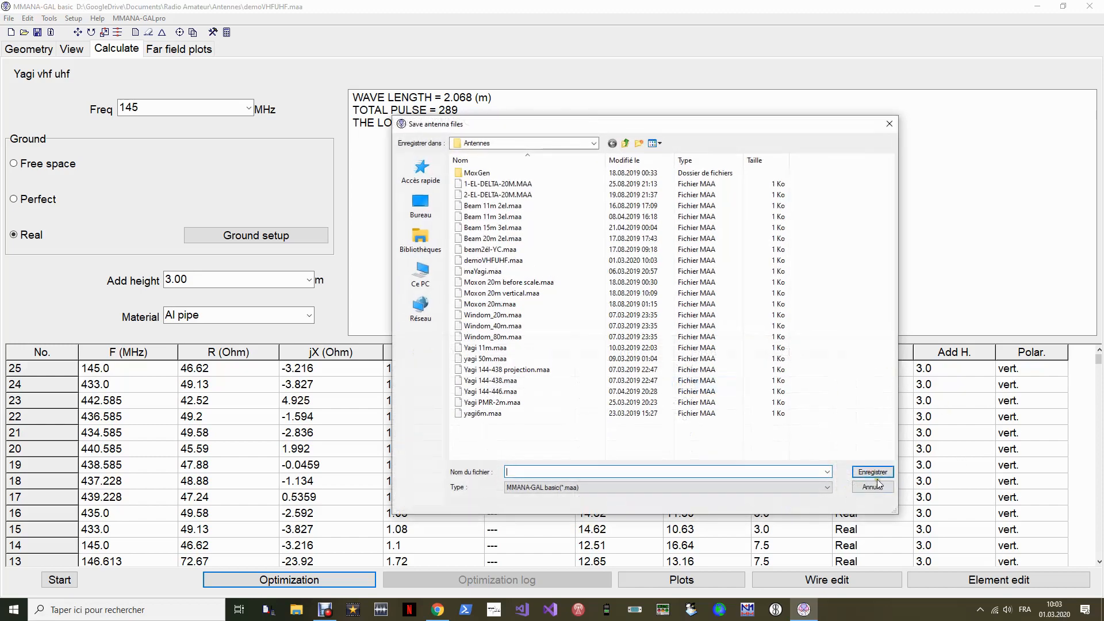
pyautogui.click(872, 487)
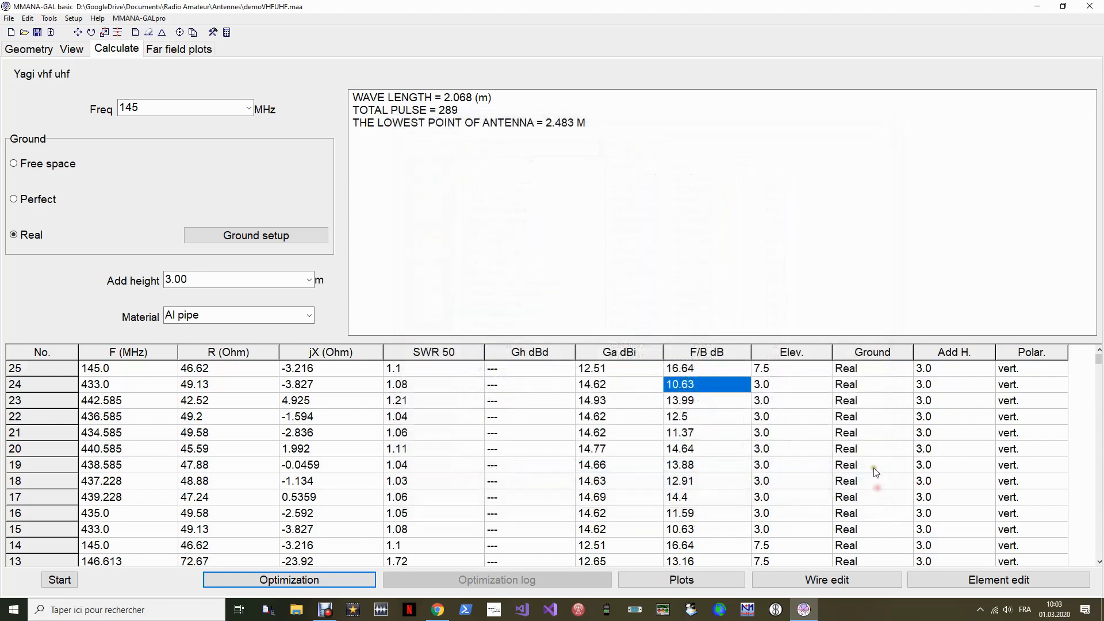
# Step: Set up the optimization goals, raising the SWR weight alongside gain, F/B and jX
pyautogui.click(363, 44)
pyautogui.click(359, 582)
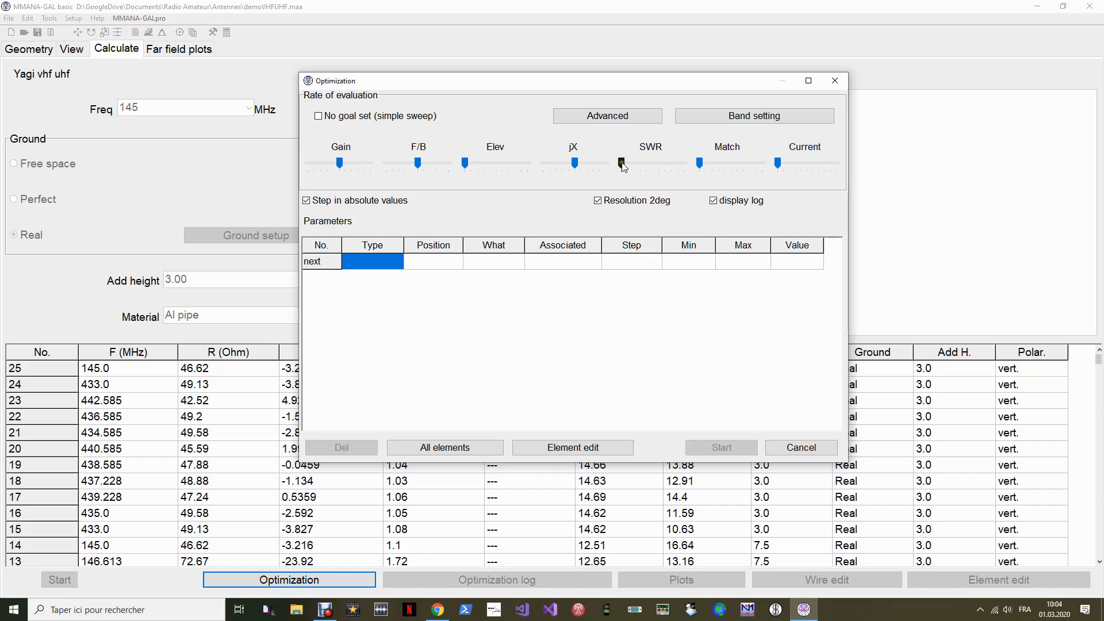
pyautogui.moveTo(622, 165)
pyautogui.mouseDown()
pyautogui.moveTo(658, 166)
pyautogui.moveTo(640, 167)
pyautogui.mouseUp()
pyautogui.moveTo(469, 158); pyautogui.dragTo(418, 165)
pyautogui.moveTo(341, 166); pyautogui.dragTo(342, 167)
pyautogui.click(645, 164)
pyautogui.moveTo(645, 163); pyautogui.dragTo(643, 163)
# Step: Add all elements as optimization parameters and enlarge the setup window to show more of the list
pyautogui.click(456, 452)
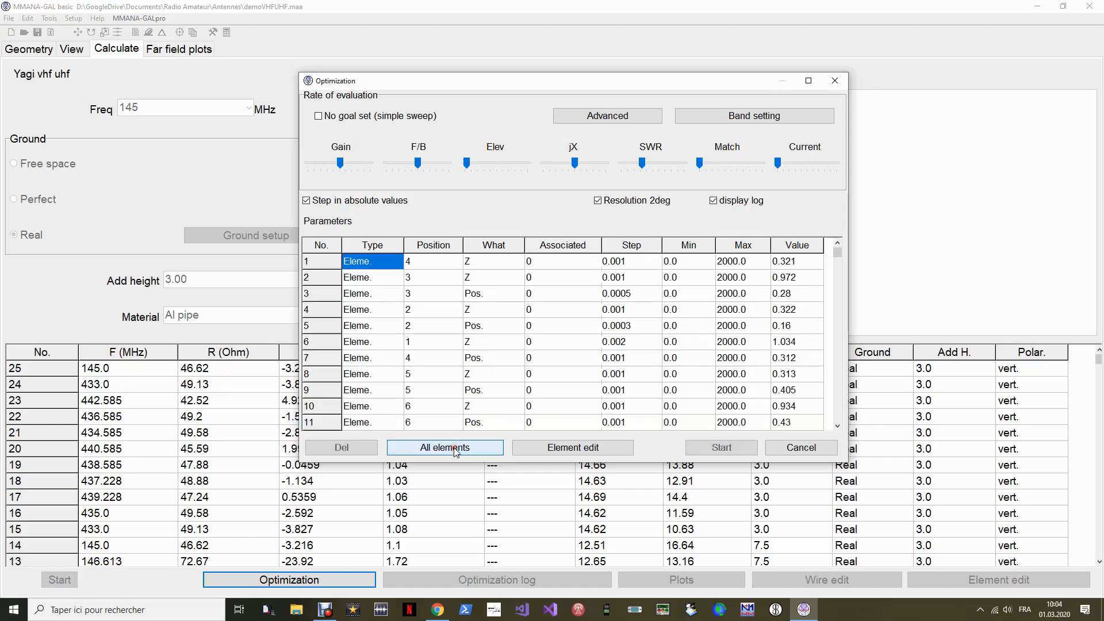
pyautogui.moveTo(844, 458); pyautogui.dragTo(964, 555)
pyautogui.moveTo(684, 89); pyautogui.dragTo(625, 37)
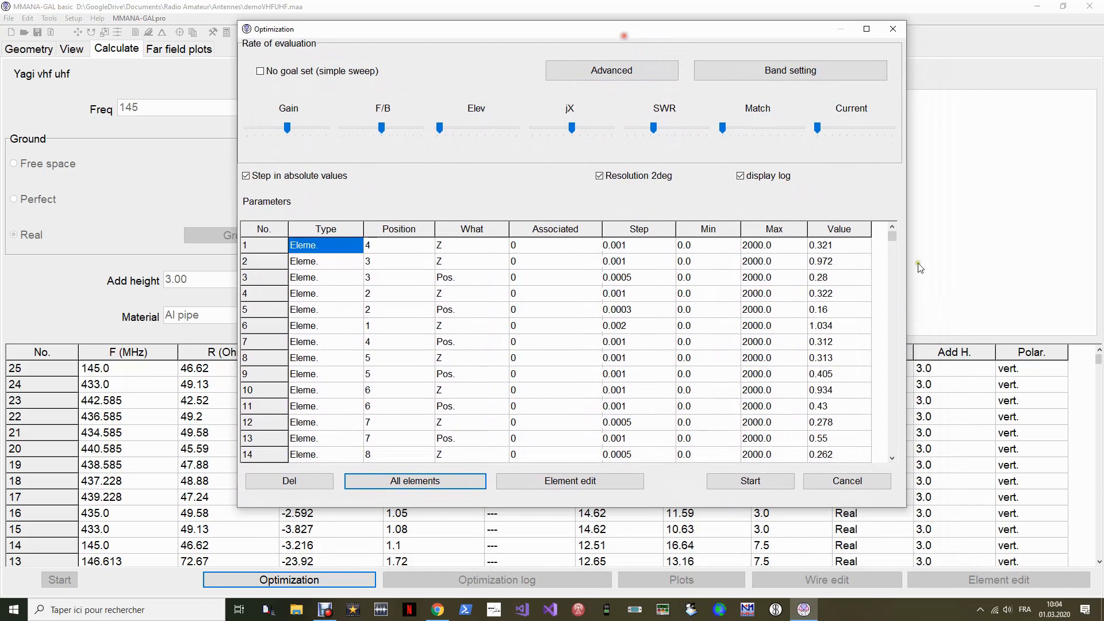
pyautogui.click(892, 235)
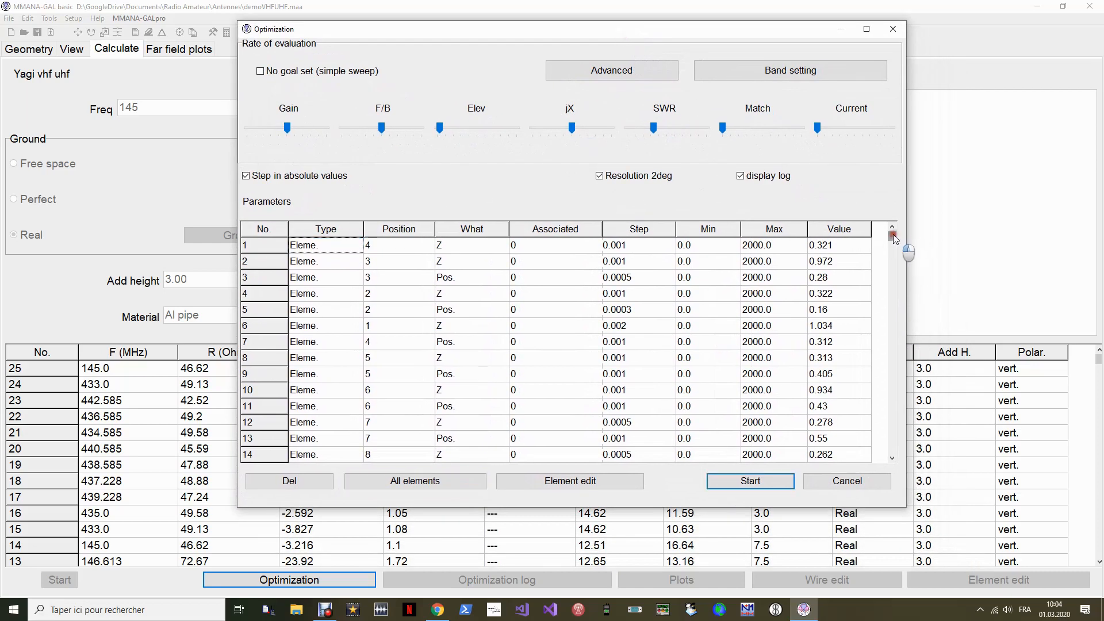
pyautogui.moveTo(893, 236)
pyautogui.mouseDown()
pyautogui.moveTo(894, 455)
pyautogui.moveTo(903, 229)
pyautogui.mouseUp()
# Step: Run the optimization with percentage steps instead of absolute values, and decline saving its log as a .mao file
pyautogui.click(246, 176)
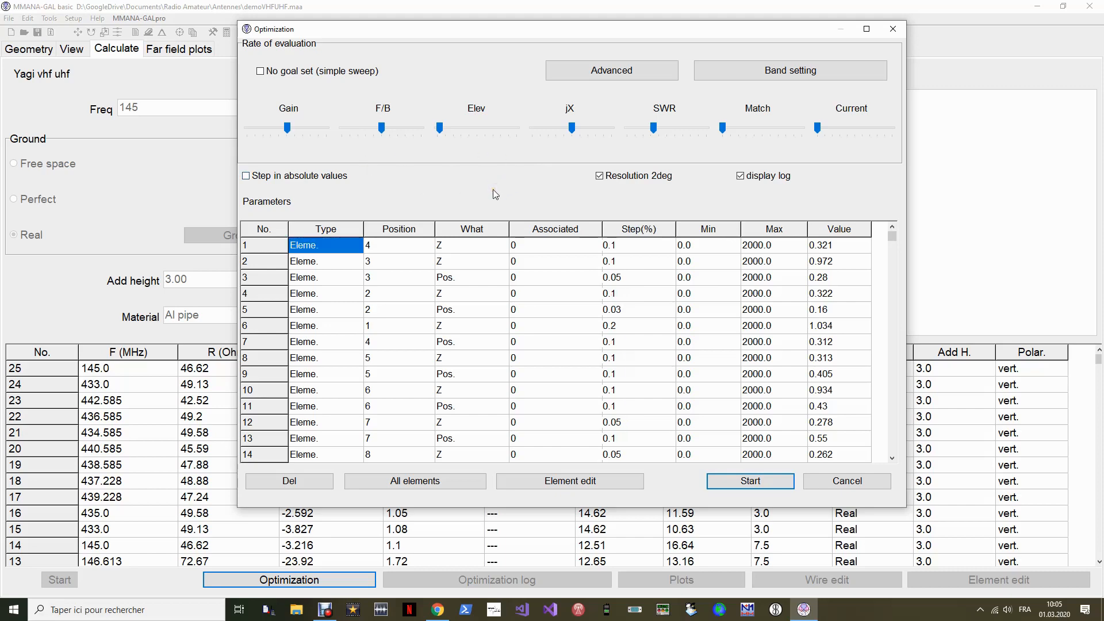
pyautogui.click(772, 485)
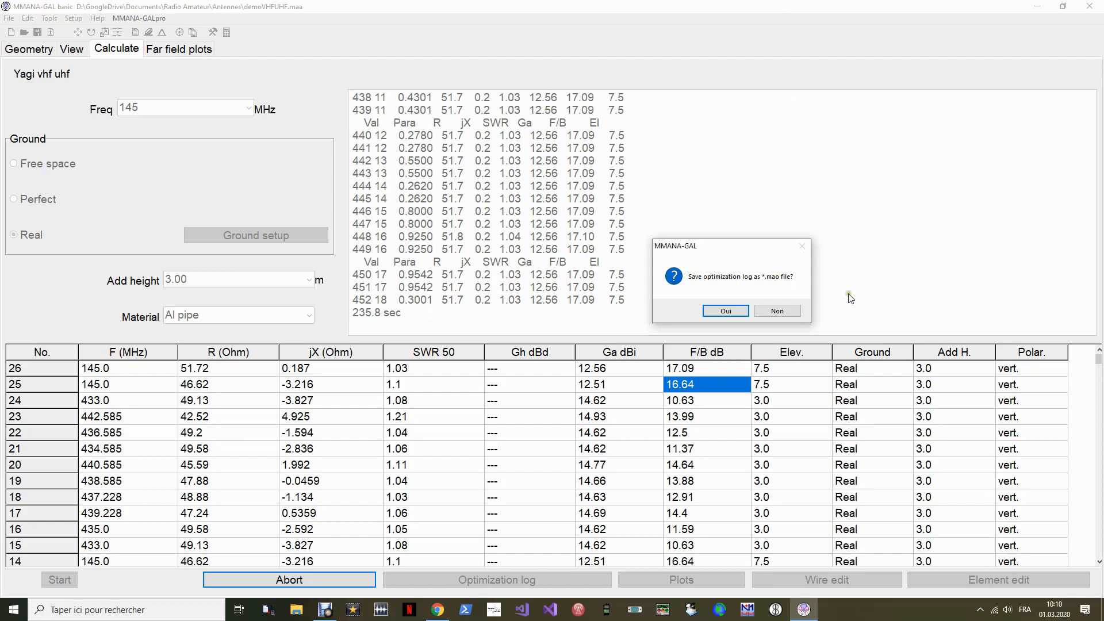
pyautogui.click(793, 312)
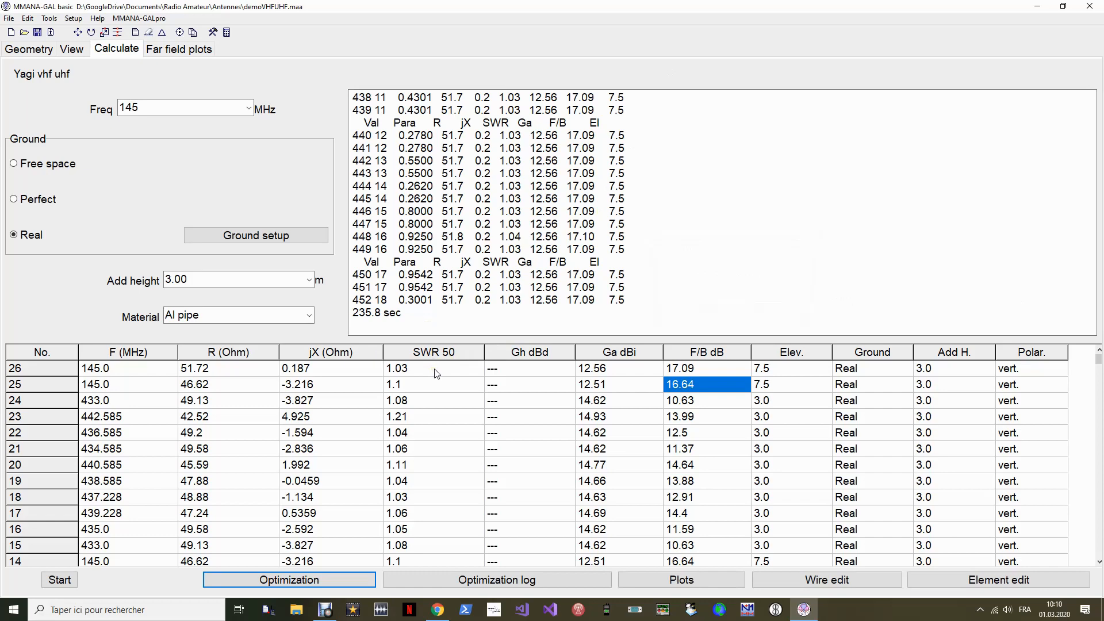
# Step: Recalculate the optimized antenna at 145 MHz over real ground
pyautogui.click(46, 366)
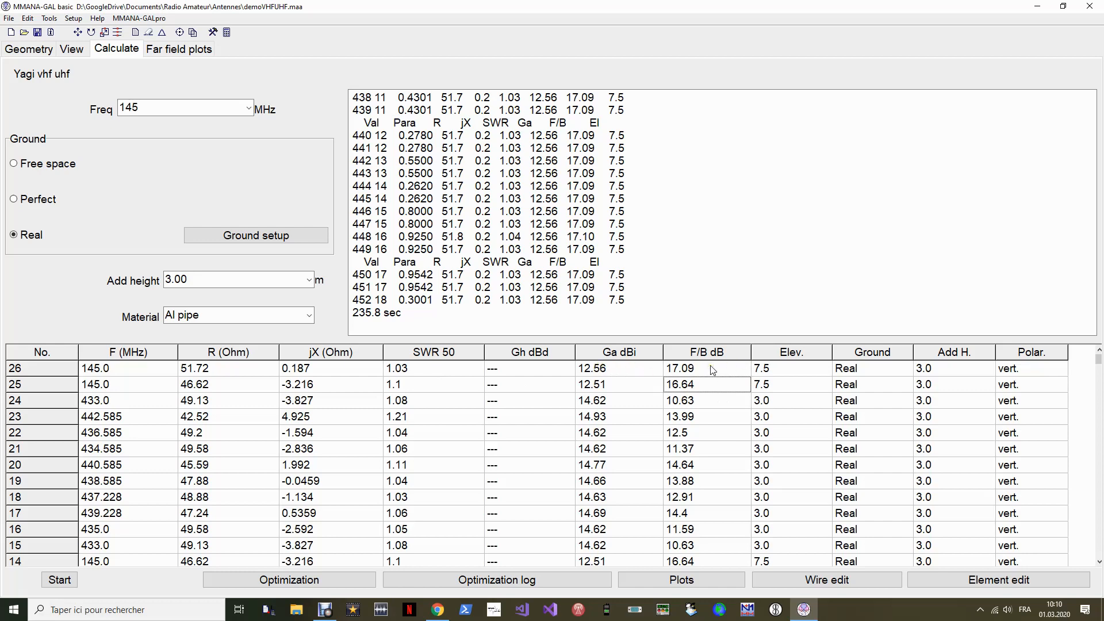
pyautogui.click(60, 581)
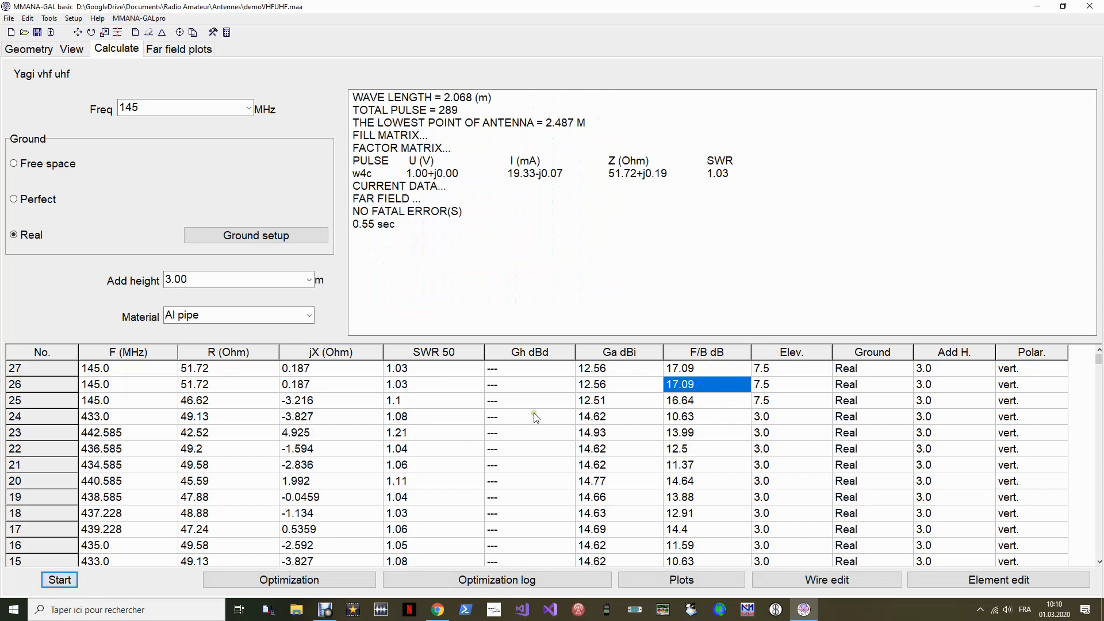
pyautogui.click(57, 368)
# Step: Check the 145 MHz far-field patterns and read the gain at the main lobe of the elevation pattern
pyautogui.click(180, 52)
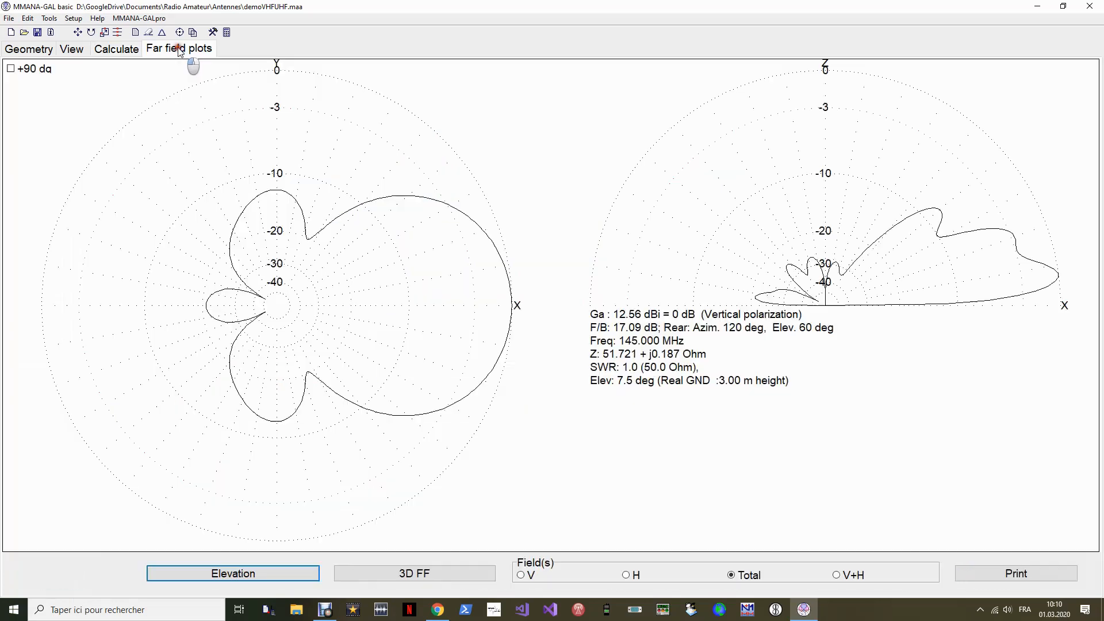
pyautogui.click(109, 50)
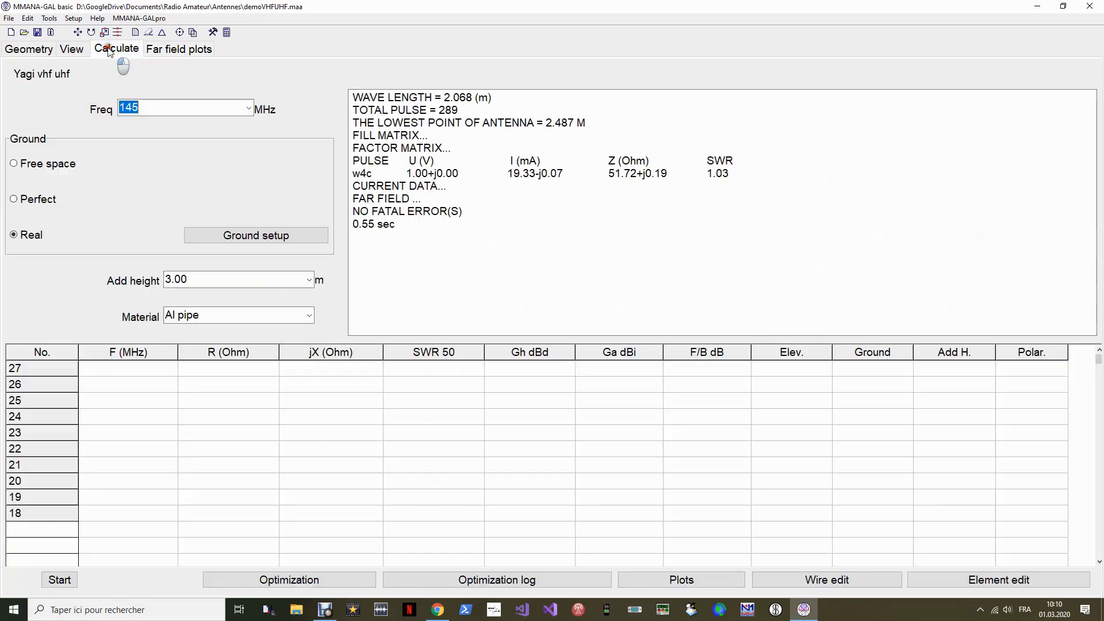
pyautogui.click(179, 49)
pyautogui.click(997, 276)
pyautogui.moveTo(996, 277); pyautogui.dragTo(998, 278)
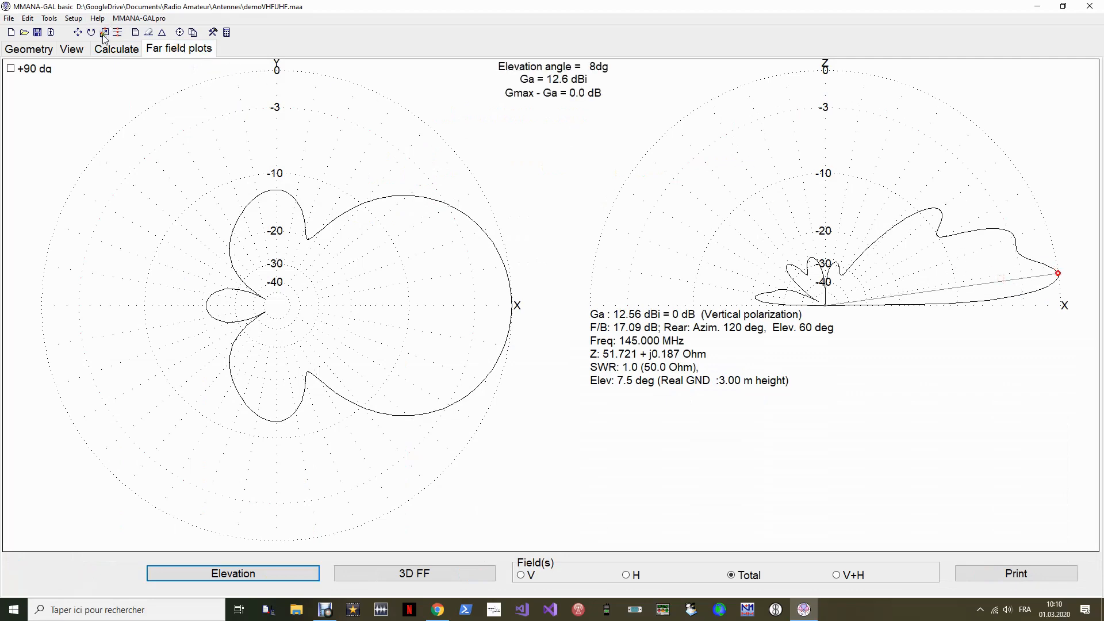
# Step: Recalculate the optimized antenna at 433 MHz over real ground and view its far-field patterns
pyautogui.click(116, 49)
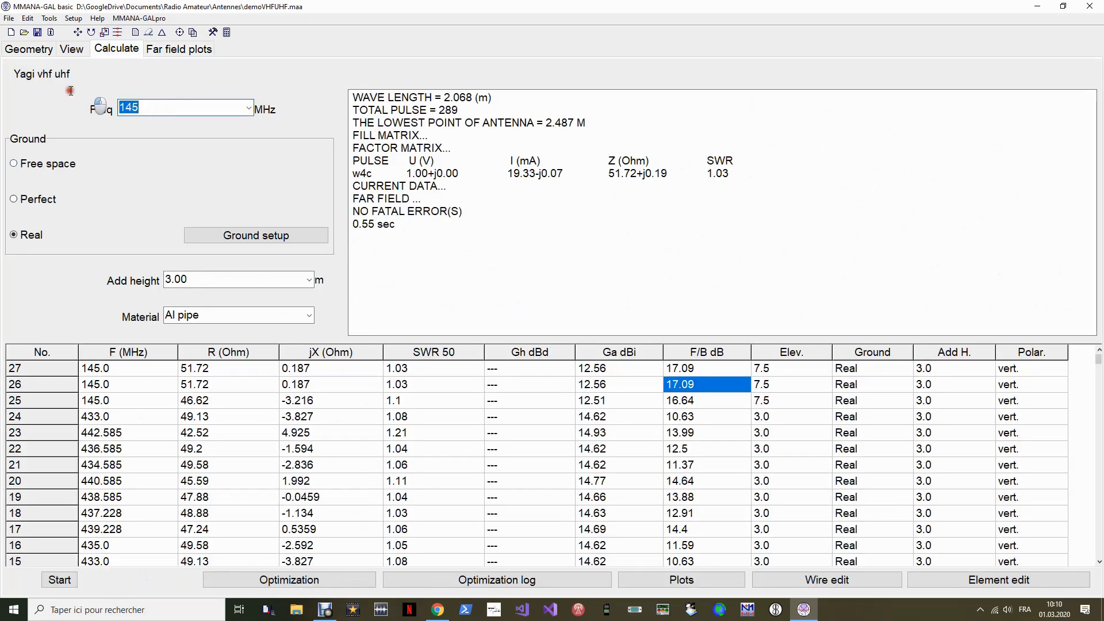
pyautogui.write('433')
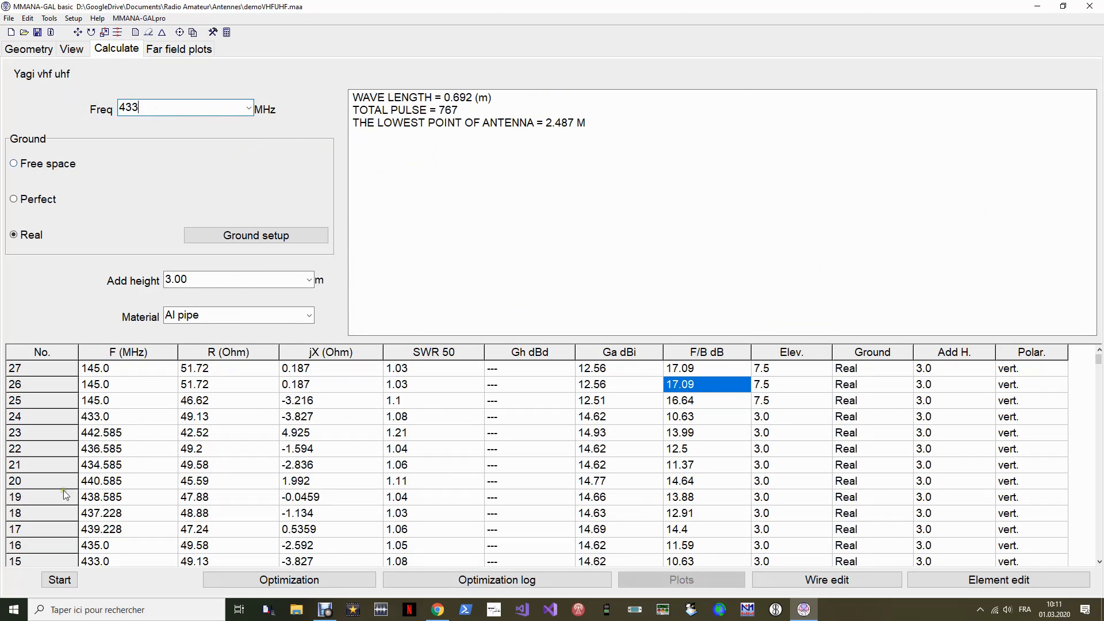
pyautogui.click(57, 579)
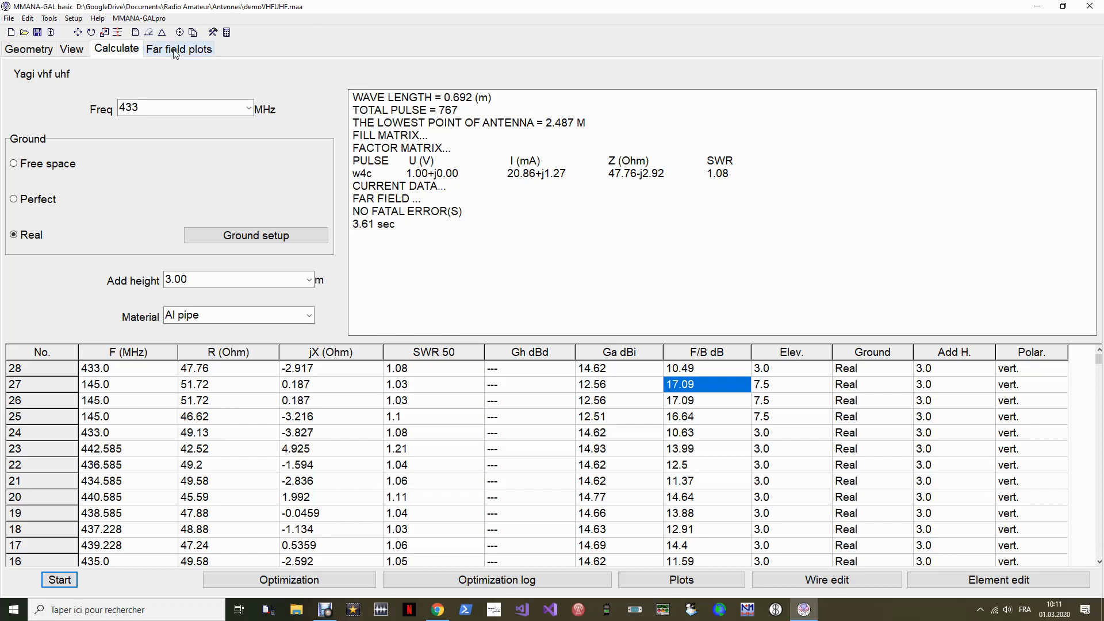
pyautogui.click(76, 53)
pyautogui.click(191, 51)
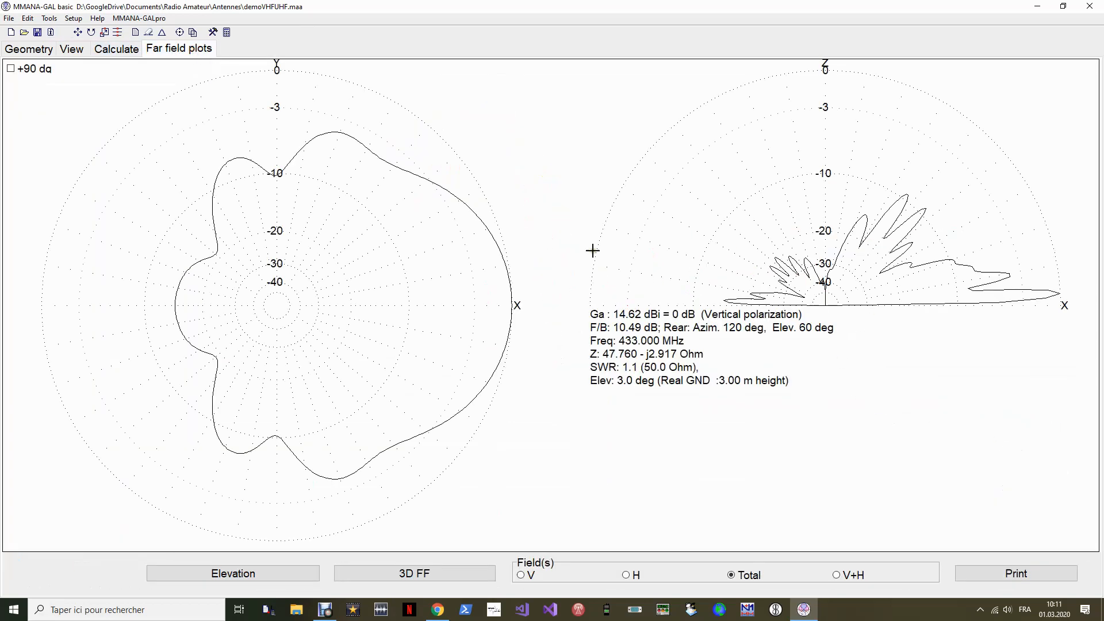
# Step: Open the element editor to examine the optimized element spacings and heights
pyautogui.click(122, 52)
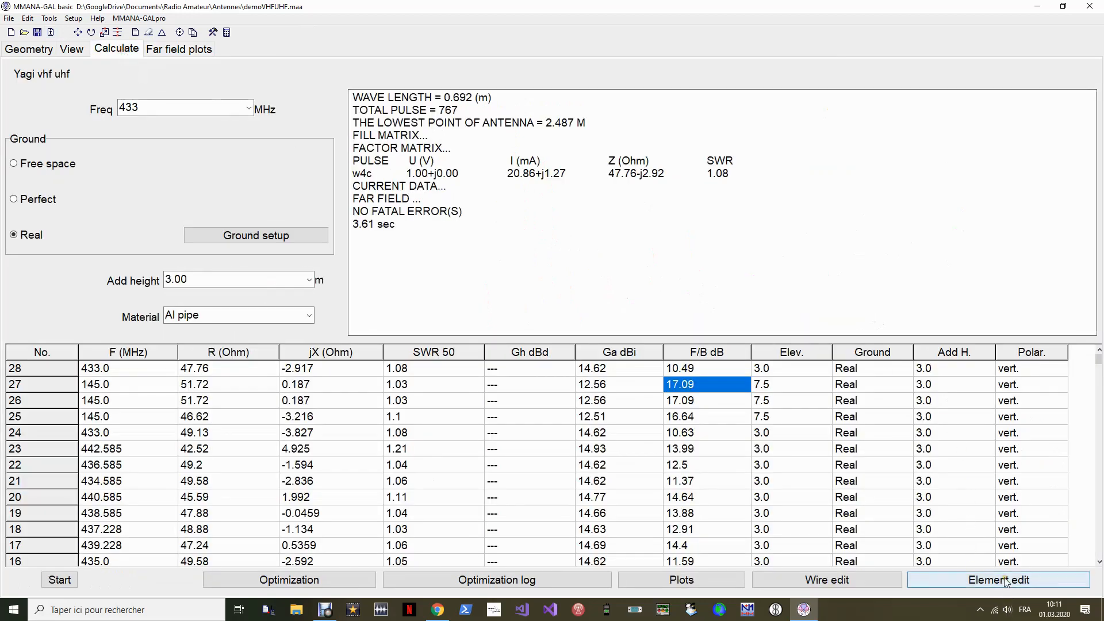
pyautogui.click(989, 579)
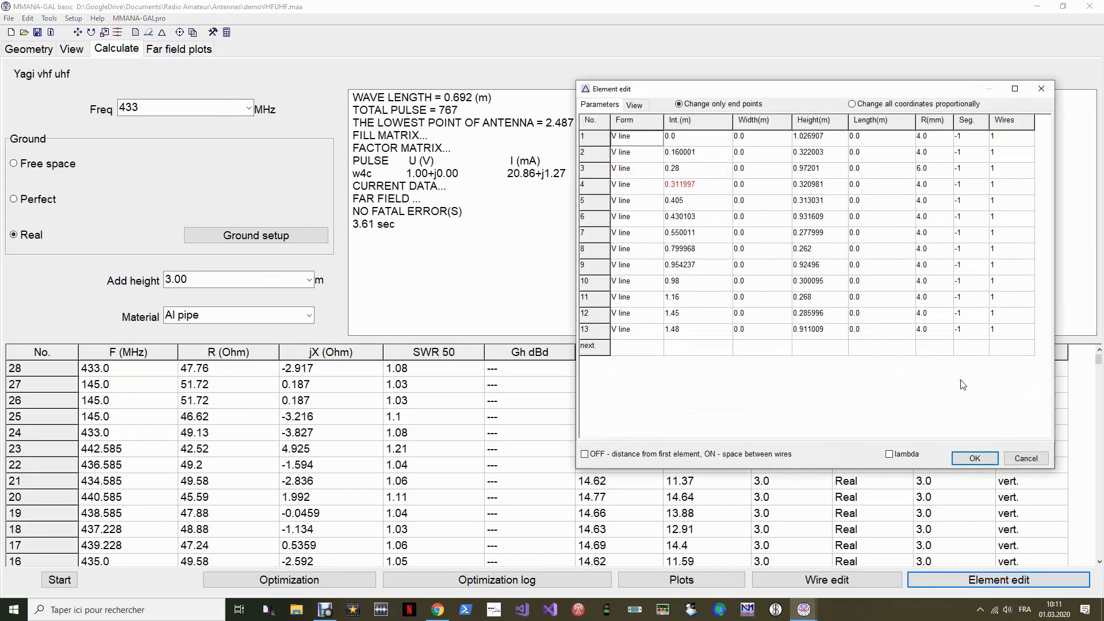